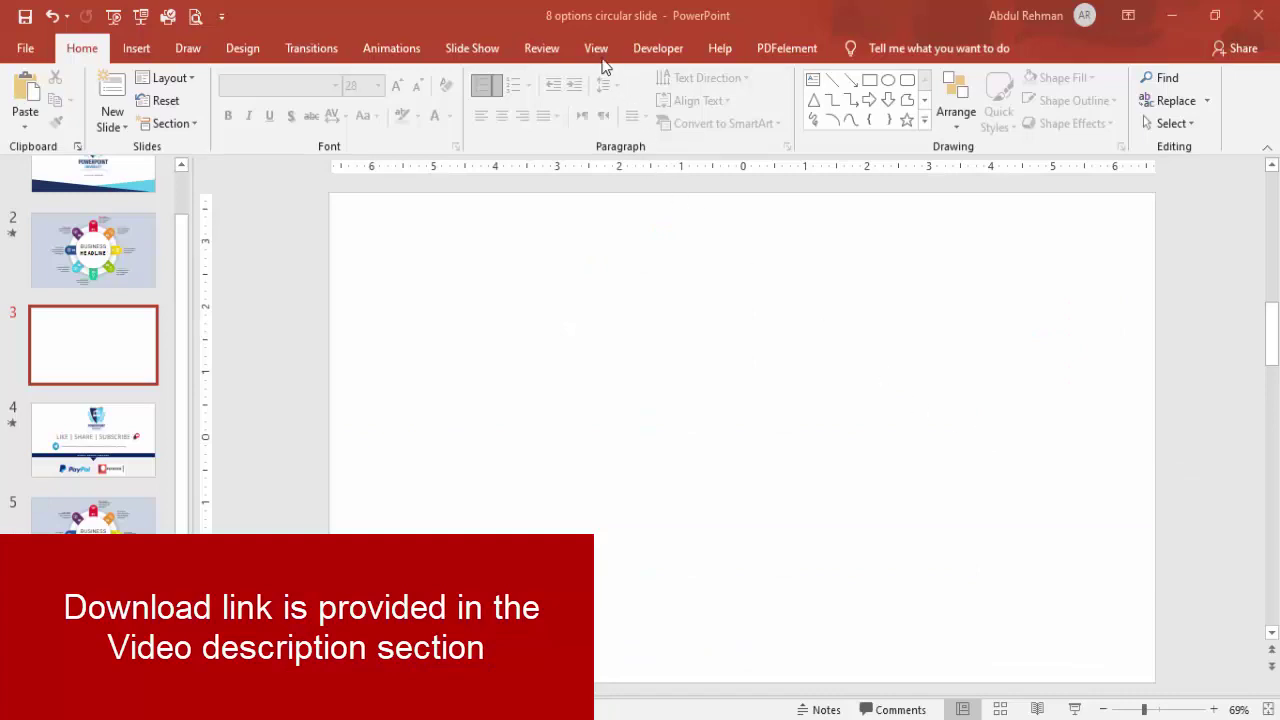
Step: Turn on the centre guides and draw a tall rounded-rectangle bar down the slide centre
{"action": "left_click", "coordinate": [596, 48]}
{"action": "left_click", "coordinate": [389, 127]}
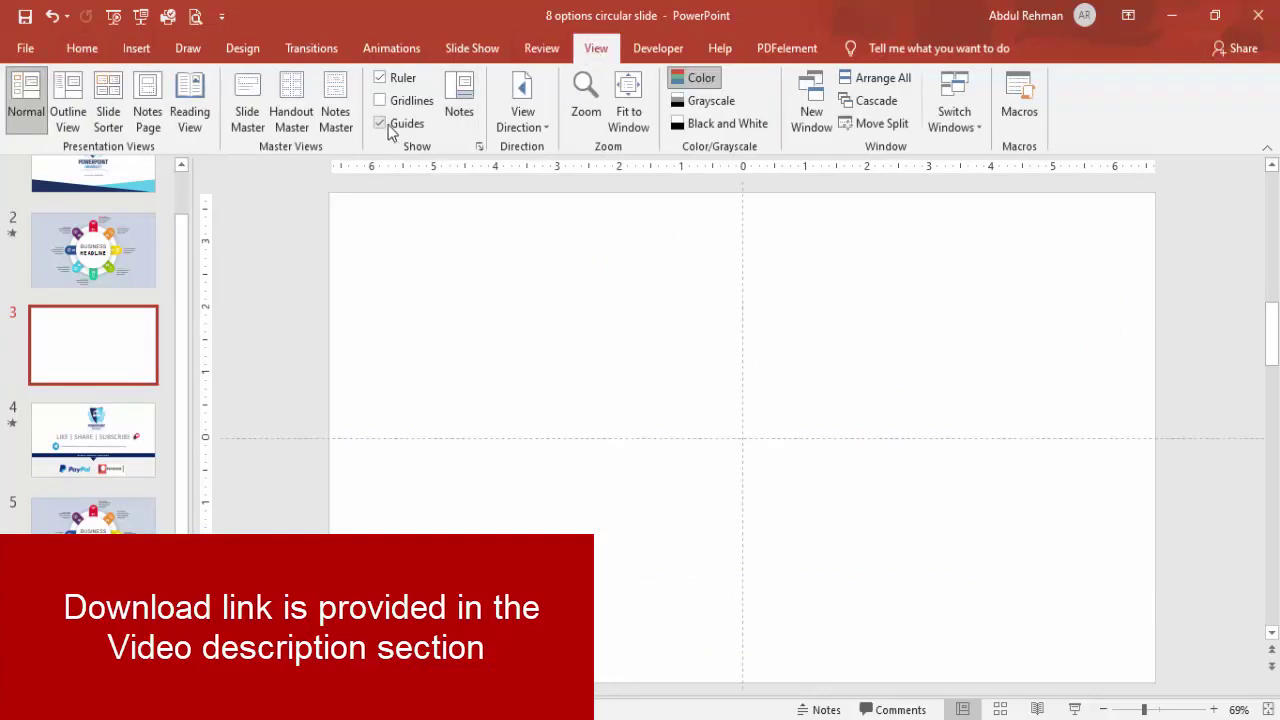
{"action": "left_click", "coordinate": [136, 48]}
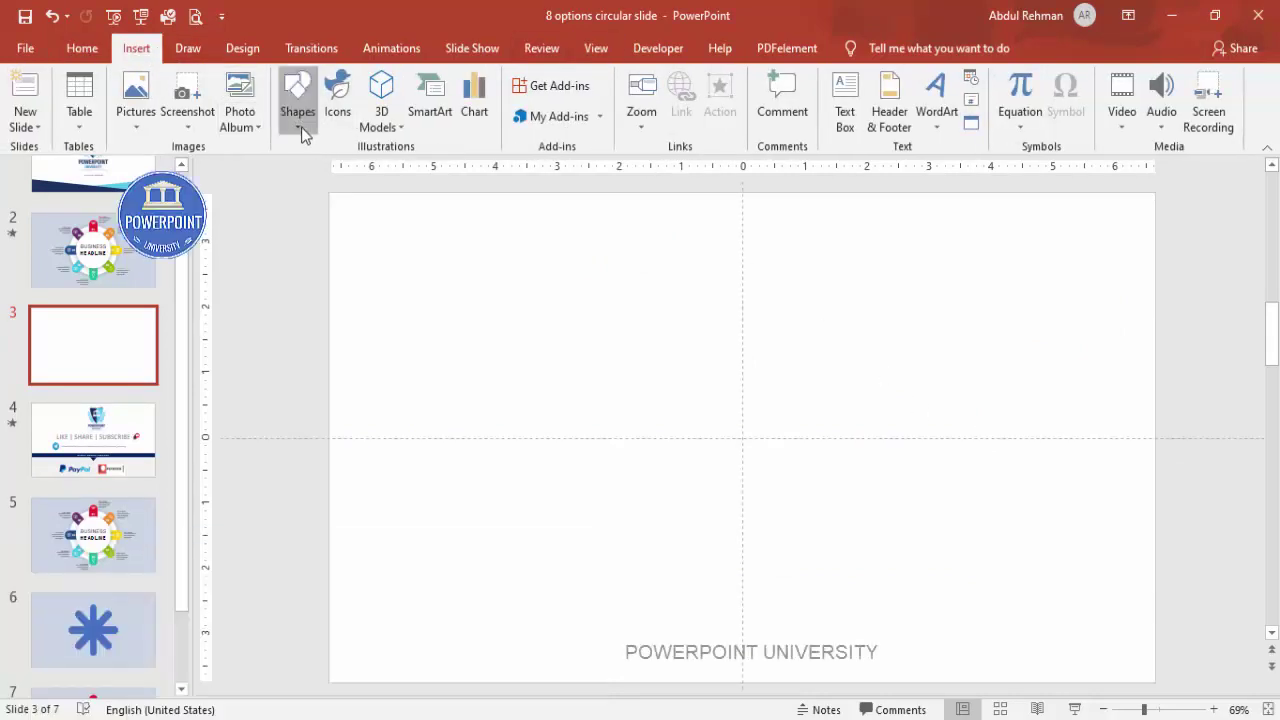
{"action": "left_click", "coordinate": [298, 112]}
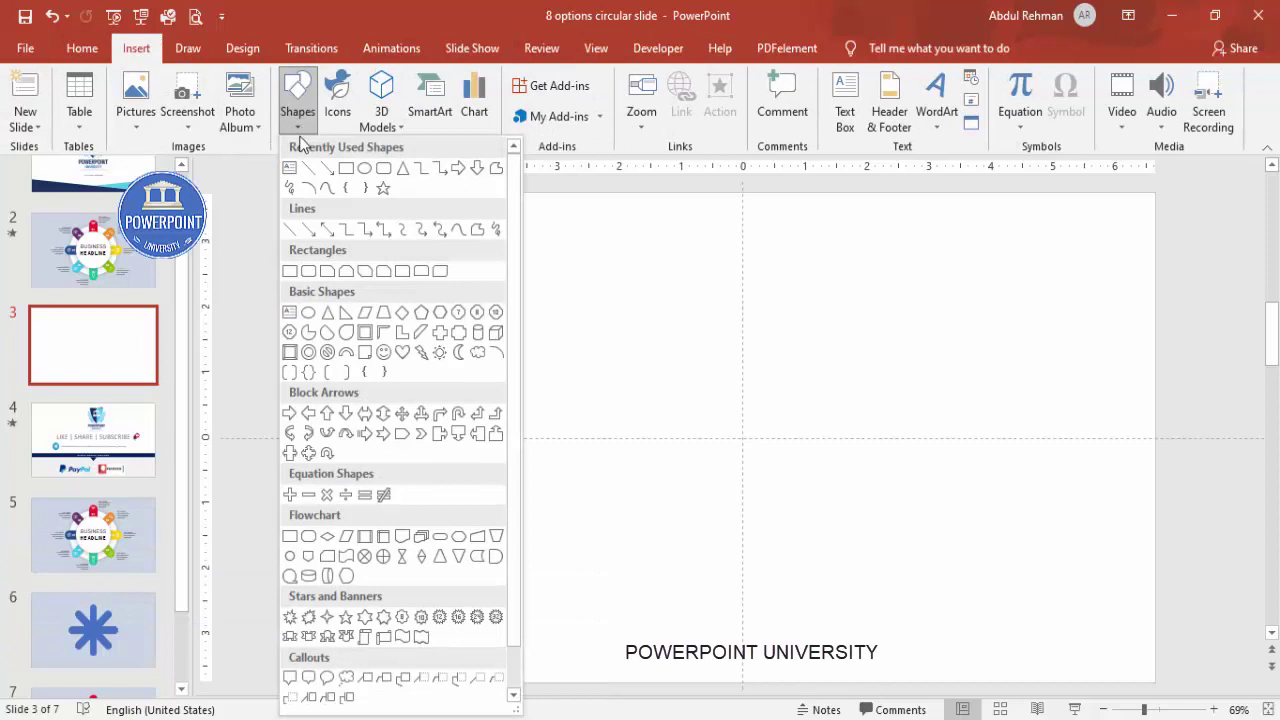
{"action": "left_click", "coordinate": [308, 272]}
{"action": "left_click_drag", "start_coordinate": [727, 281], "coordinate": [776, 581]}
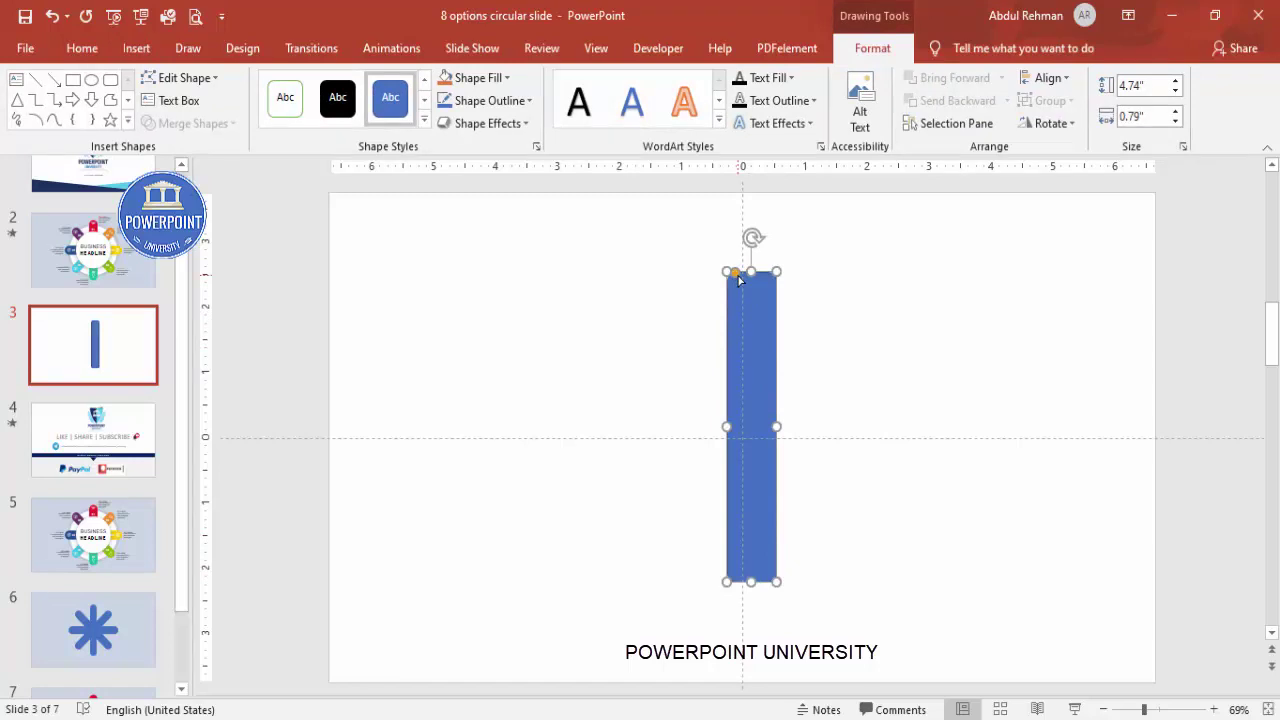
Step: Round the bar's ends fully, remove its outline, and centre it horizontally and vertically
{"action": "left_click_drag", "start_coordinate": [736, 274], "coordinate": [772, 275]}
{"action": "left_click", "coordinate": [518, 101]}
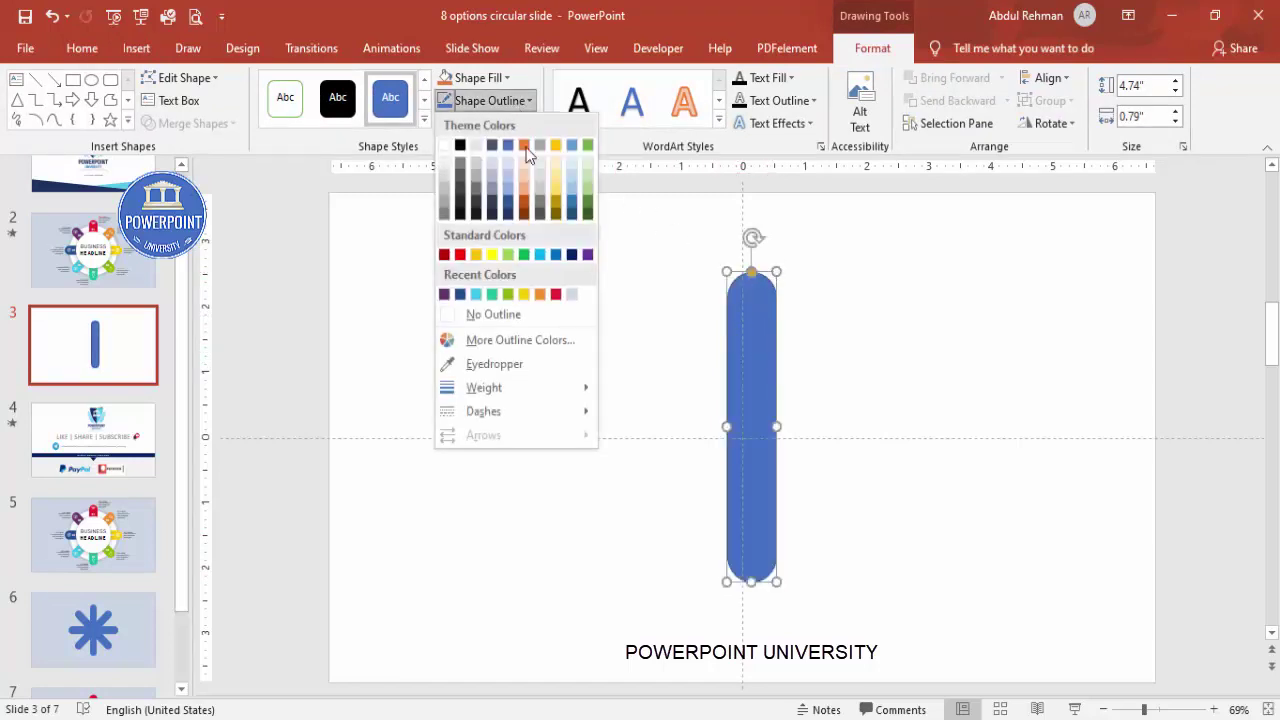
{"action": "left_click", "coordinate": [533, 316]}
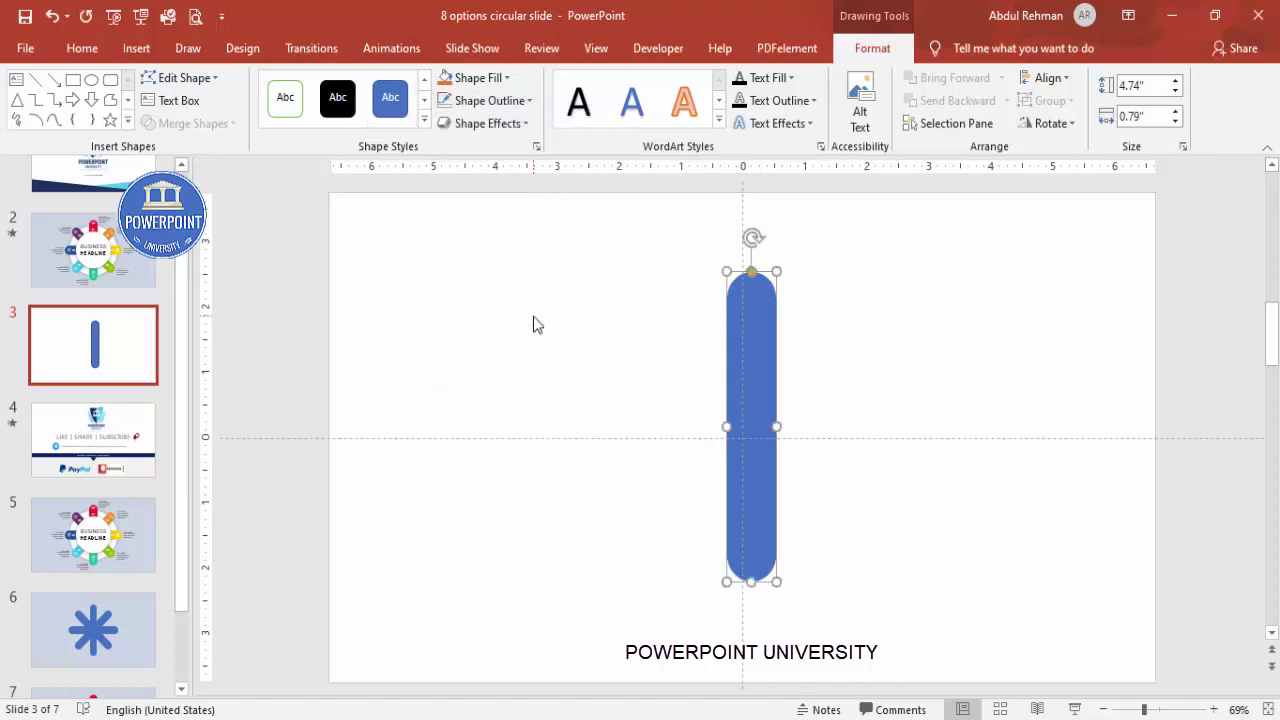
{"action": "left_click", "coordinate": [1045, 78]}
{"action": "left_click", "coordinate": [1052, 128]}
{"action": "left_click", "coordinate": [1045, 78]}
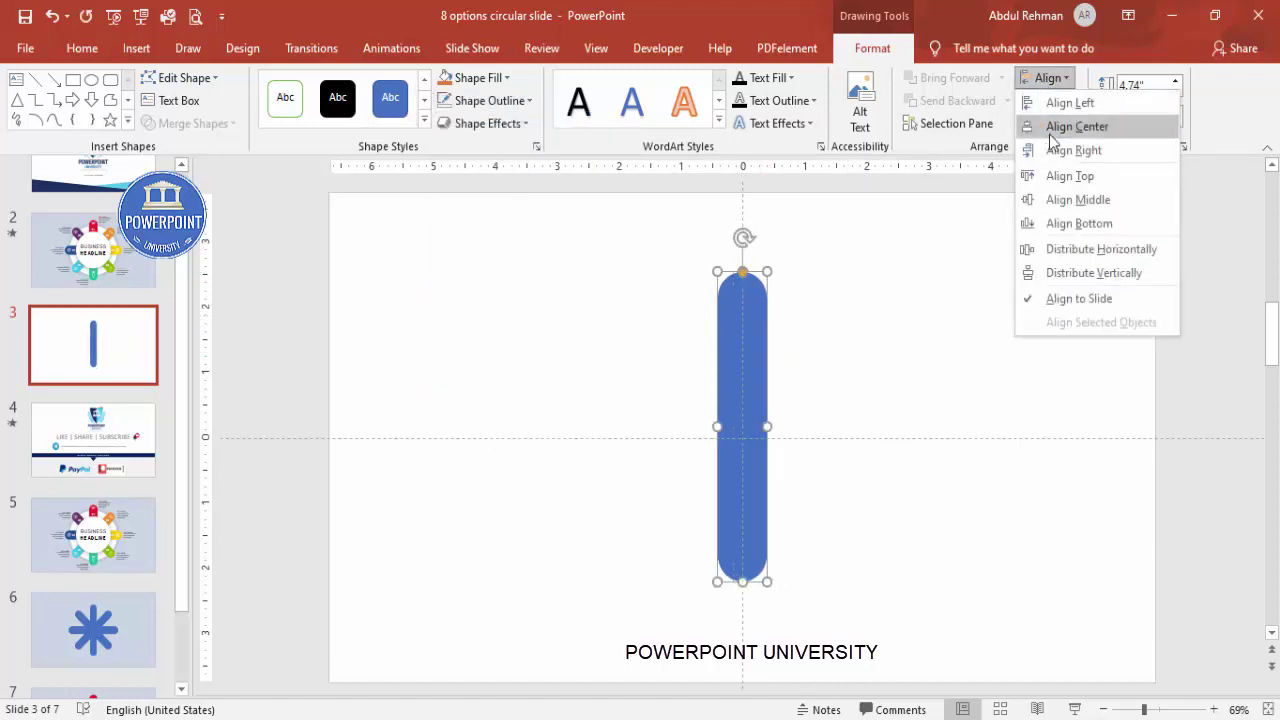
{"action": "left_click", "coordinate": [1072, 199]}
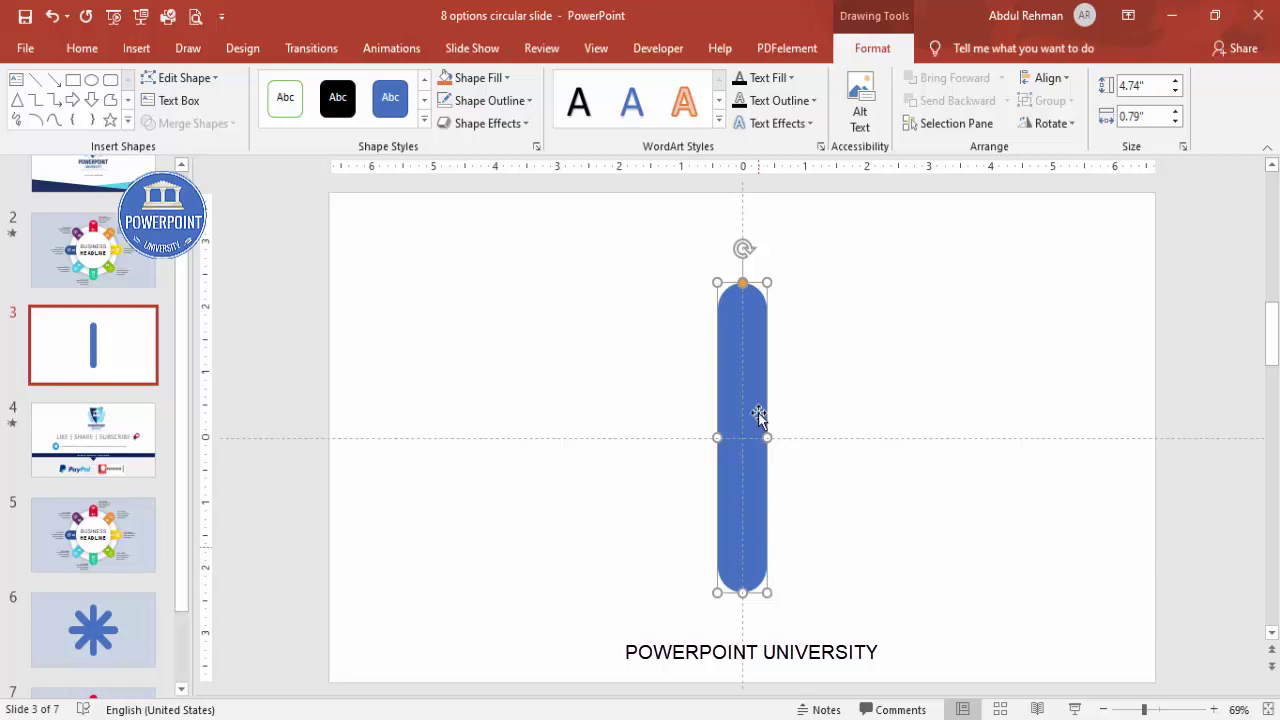
Step: Lengthen the bar to 5.26 inches tall and re-centre it on the slide
{"action": "left_click_drag", "start_coordinate": [762, 266], "coordinate": [760, 249]}
{"action": "left_click", "coordinate": [1045, 78]}
{"action": "left_click", "coordinate": [1077, 128]}
{"action": "left_click", "coordinate": [1045, 78]}
{"action": "left_click", "coordinate": [1100, 203]}
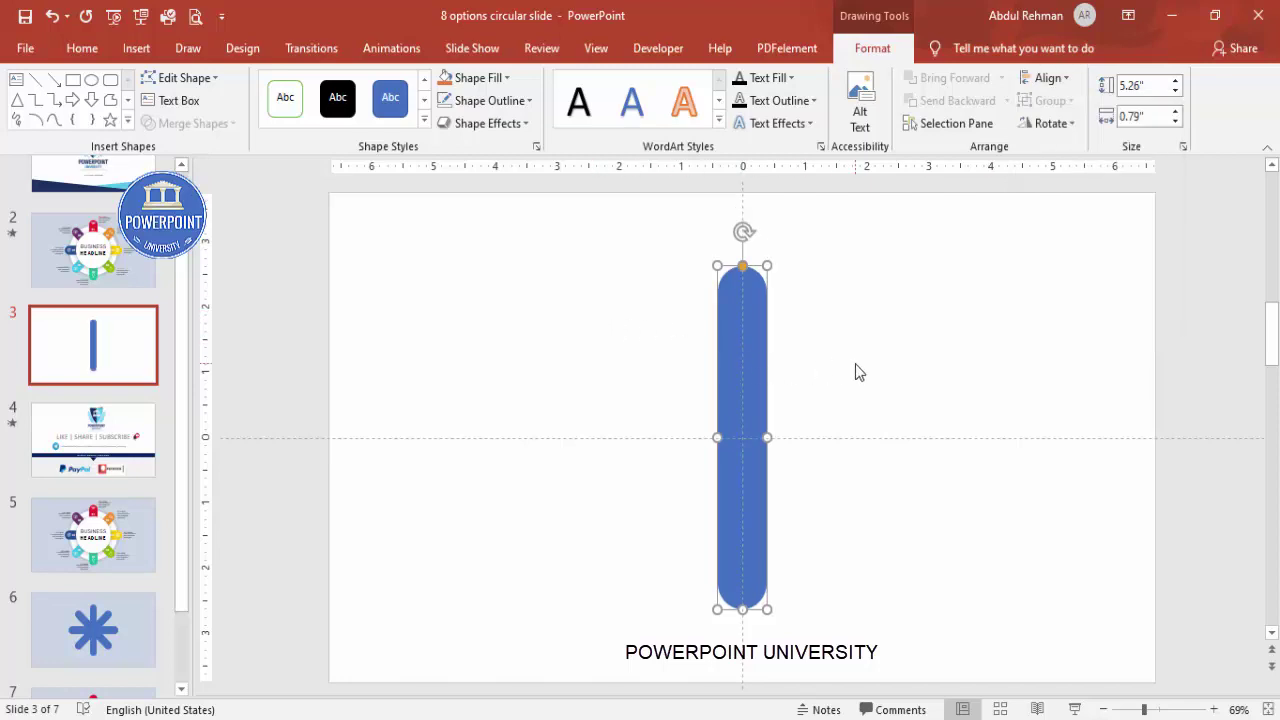
Step: Duplicate the bar, fill the copy orange, and centre it on the slide
{"action": "key", "text": "ctrl+d"}
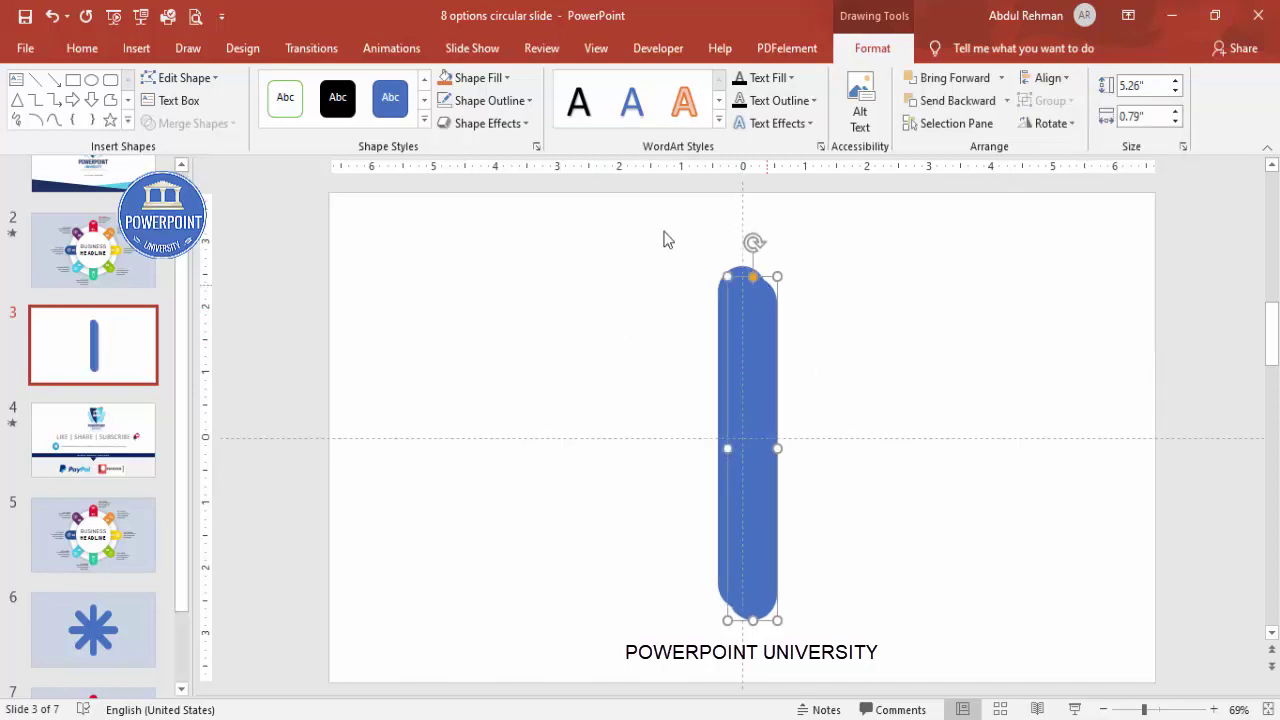
{"action": "left_click", "coordinate": [474, 78]}
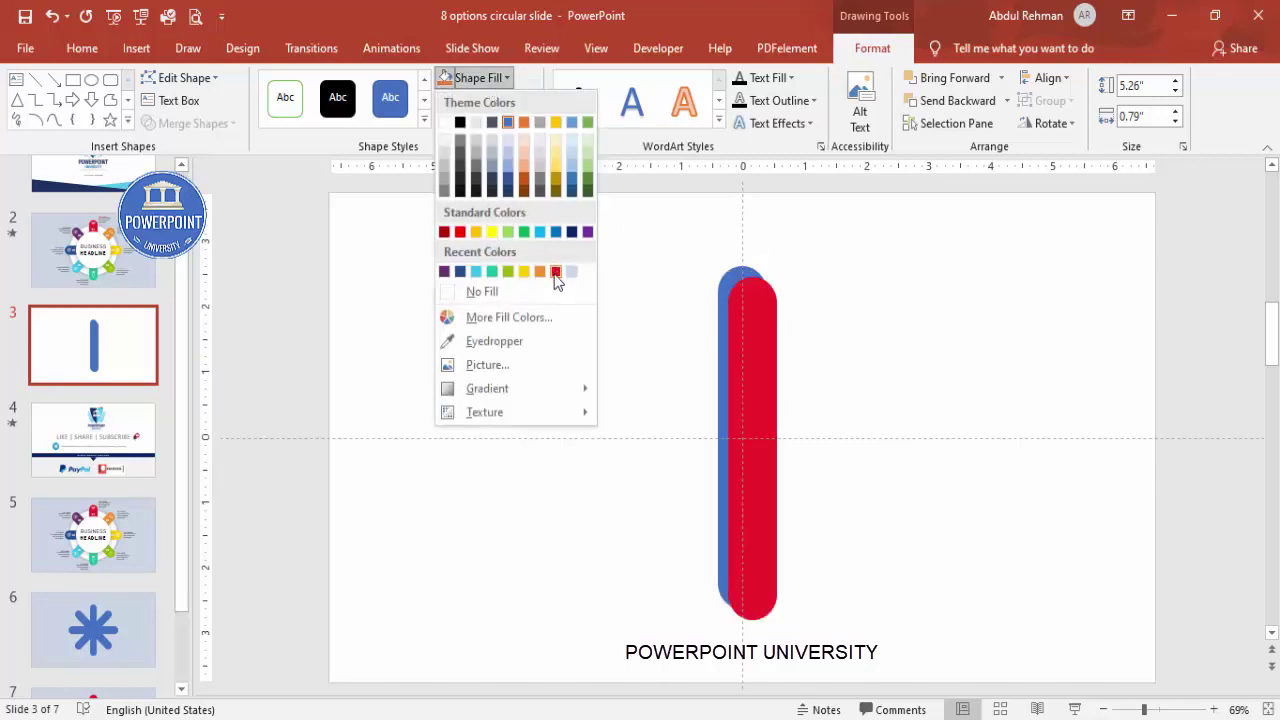
{"action": "left_click", "coordinate": [540, 272]}
{"action": "left_click", "coordinate": [1050, 80]}
{"action": "left_click", "coordinate": [1068, 127]}
{"action": "left_click", "coordinate": [1048, 78]}
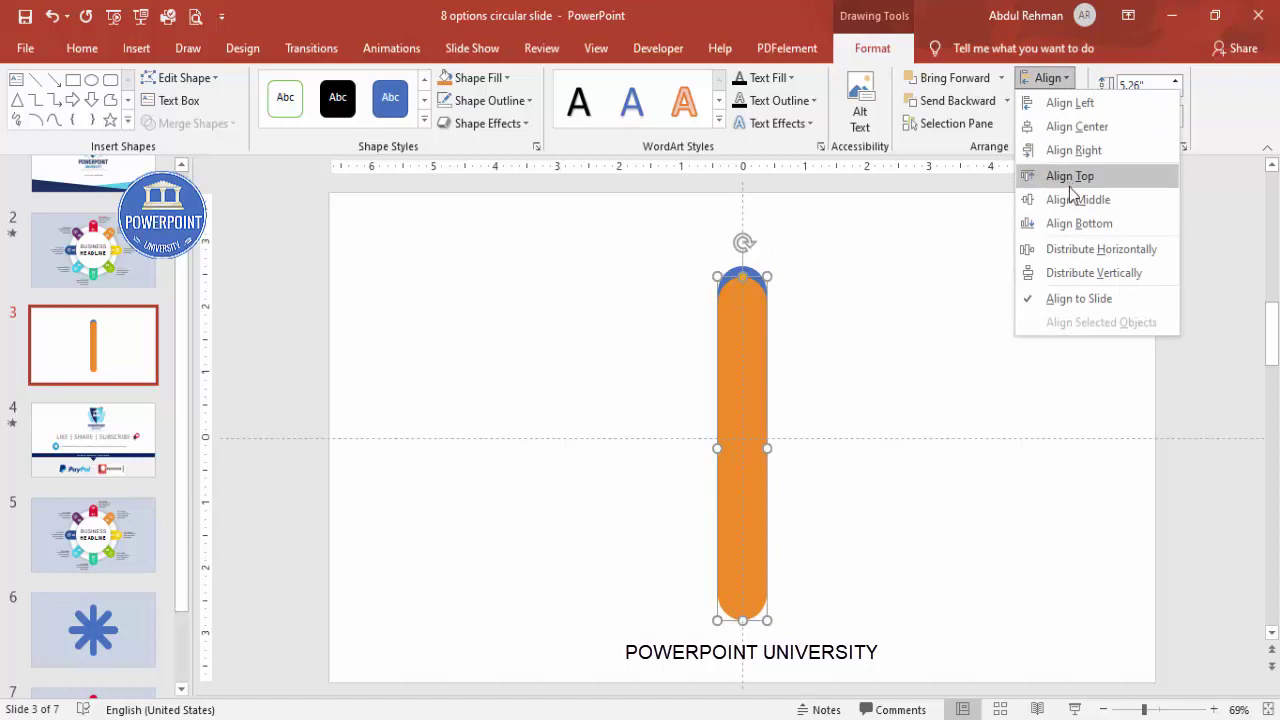
{"action": "left_click", "coordinate": [1073, 199]}
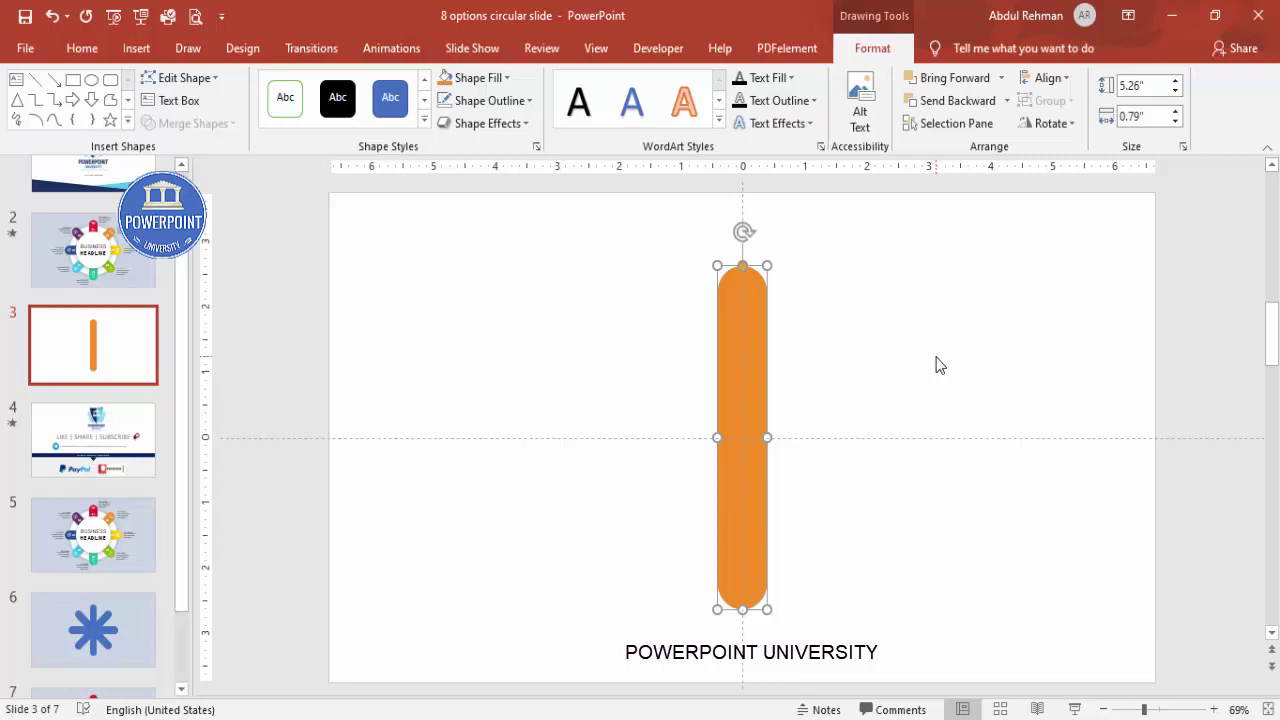
Step: Rotate the orange copies to 45°, 90° and 135° to form an eight-armed star
{"action": "key", "text": "alt+Right"}
{"action": "key", "text": "alt+Right"}
{"action": "key", "text": "alt+Right"}
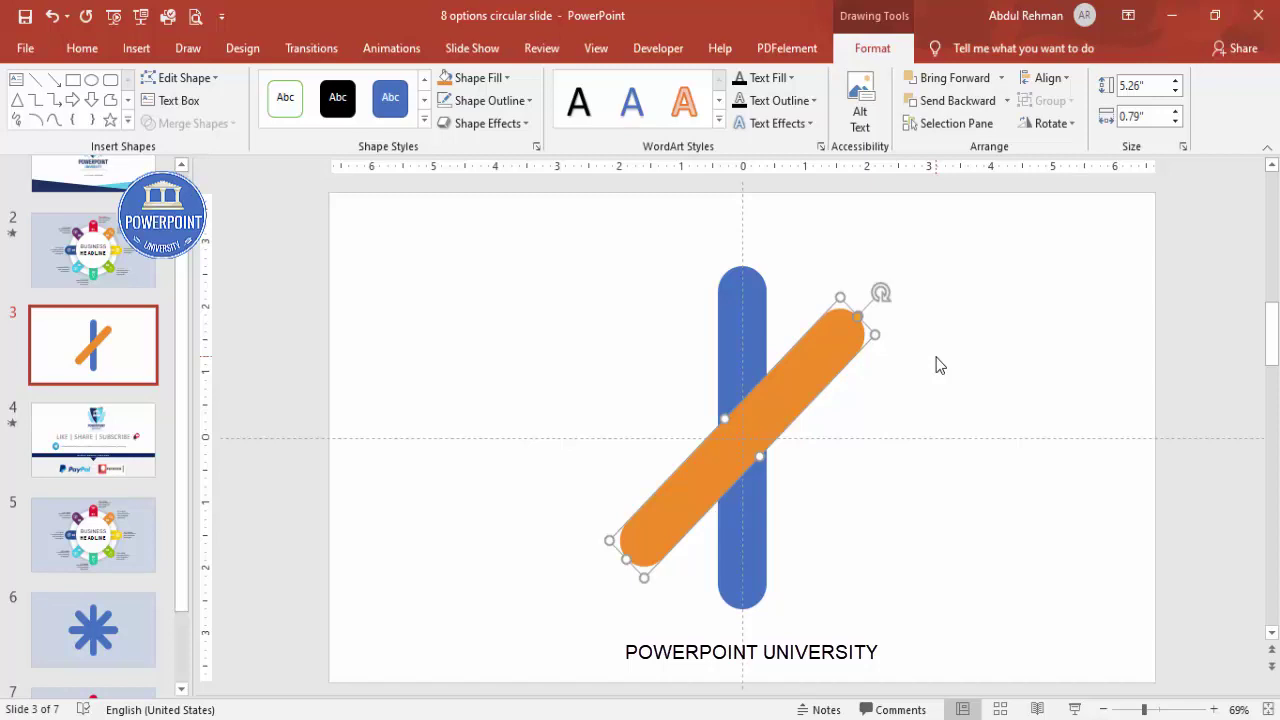
{"action": "key", "text": "alt+Left"}
{"action": "key", "text": "alt+Left"}
{"action": "key", "text": "alt+Left"}
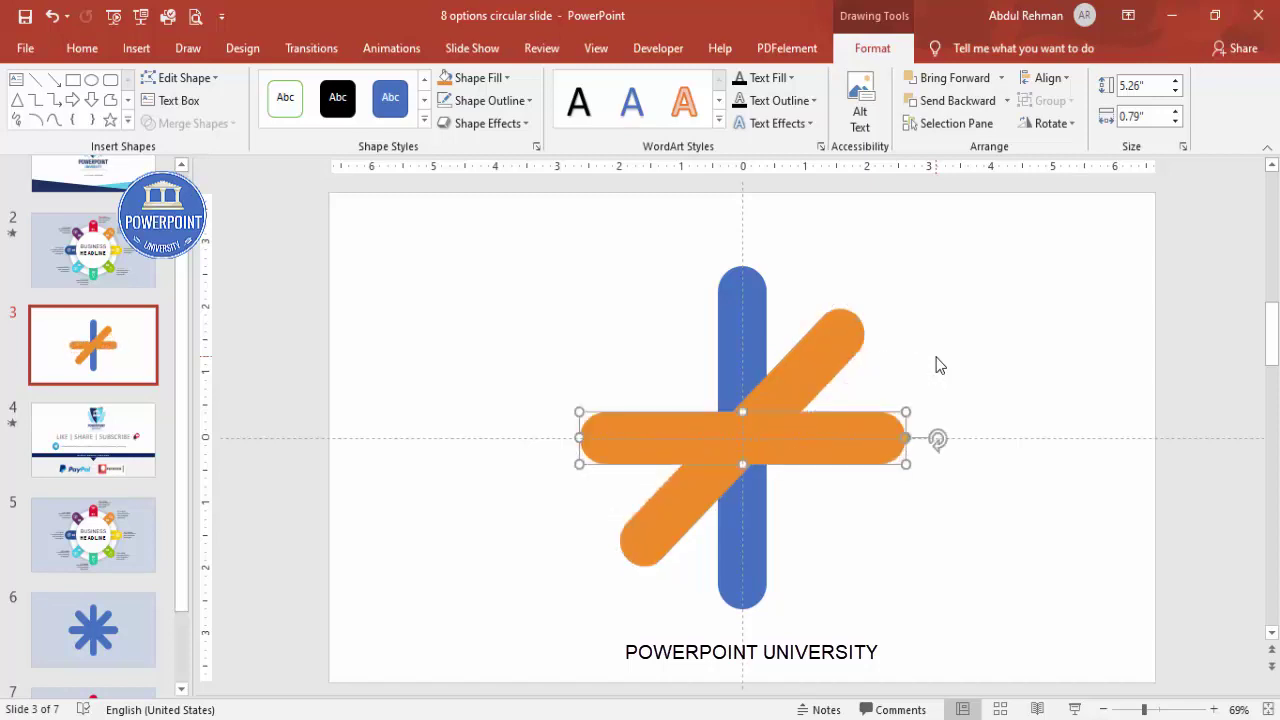
{"action": "key", "text": "alt+Right"}
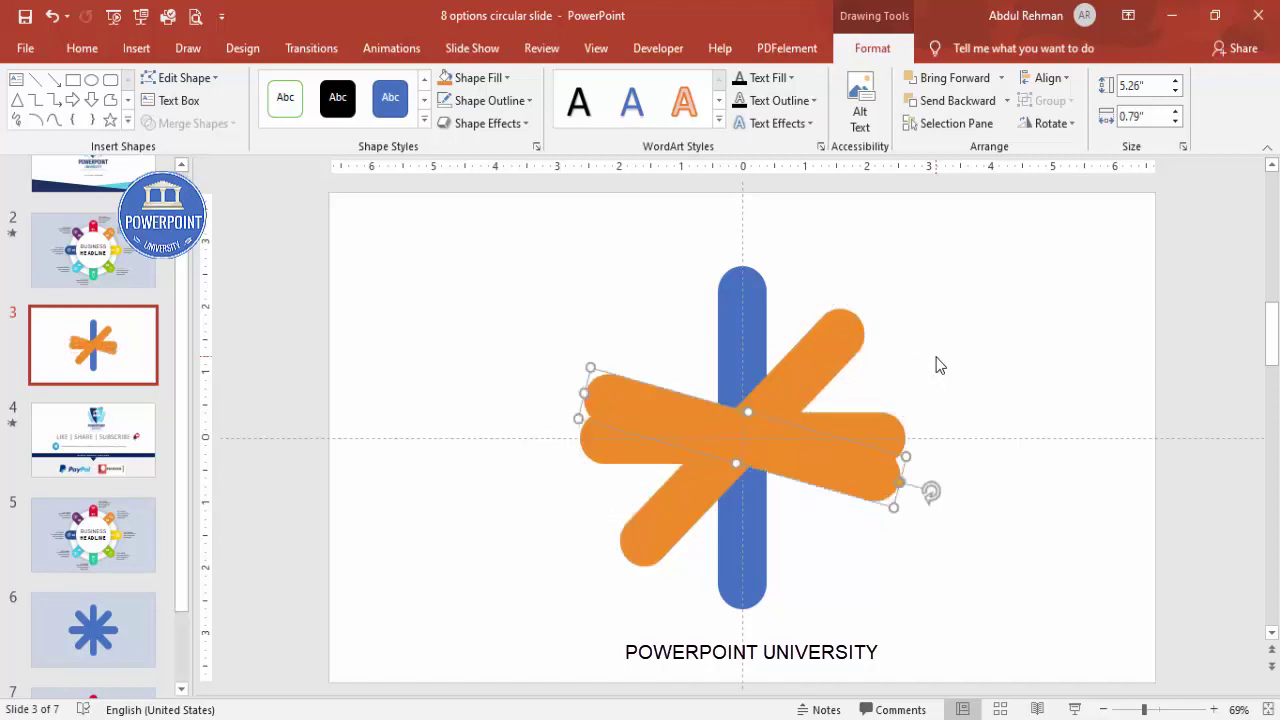
{"action": "key", "text": "alt+Right"}
{"action": "key", "text": "alt+Right"}
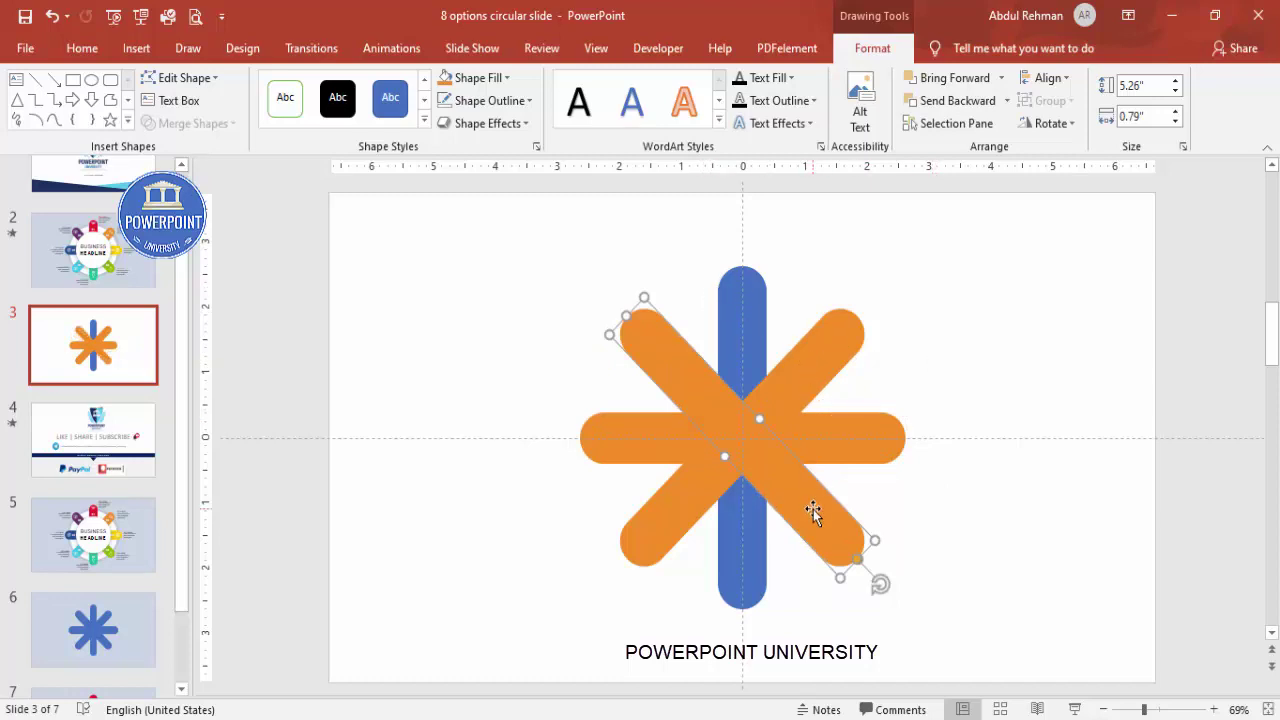
{"action": "left_click", "coordinate": [874, 247]}
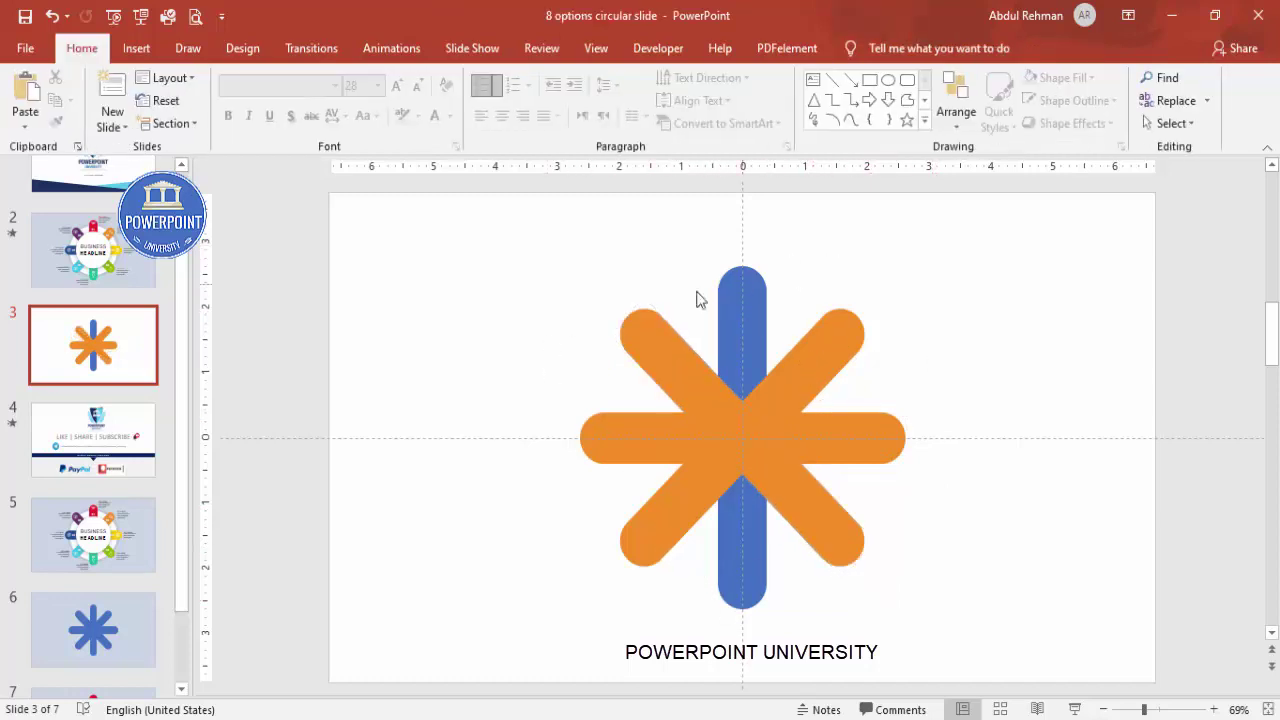
Step: Select all four bars and fragment them with Merge Shapes > Fragment
{"action": "left_click_drag", "start_coordinate": [429, 219], "coordinate": [1003, 652]}
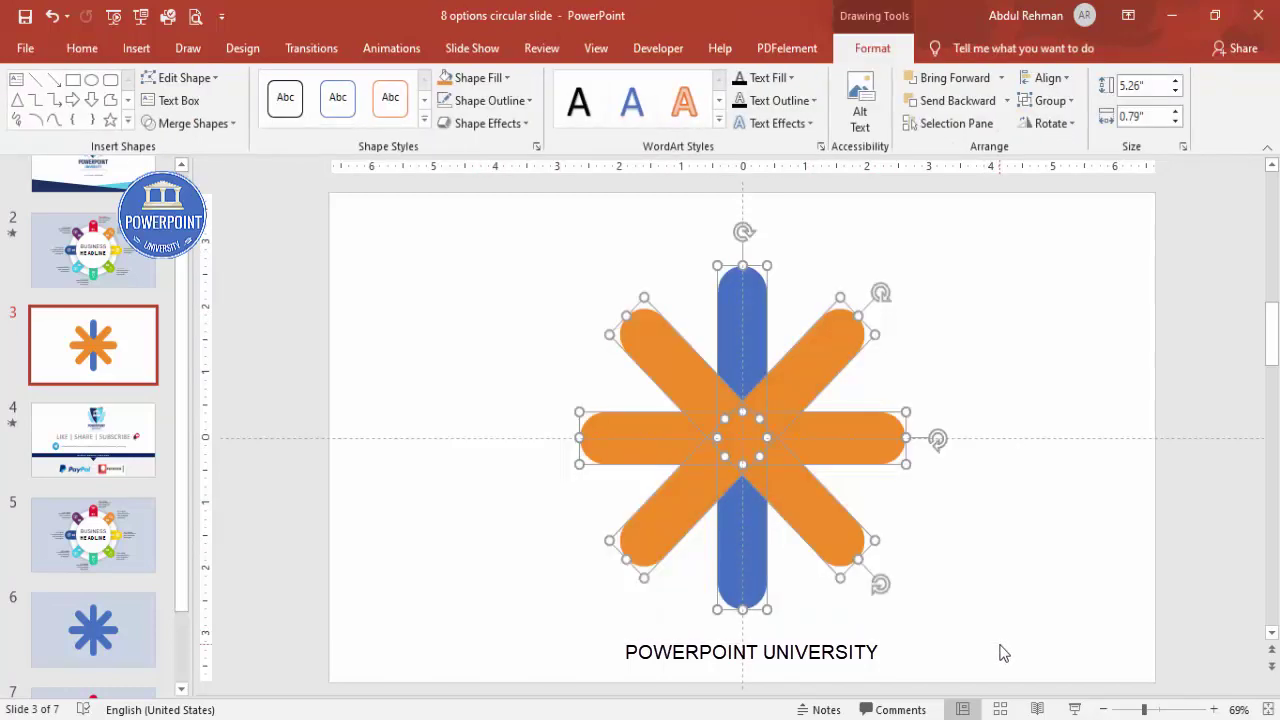
{"action": "left_click", "coordinate": [190, 123]}
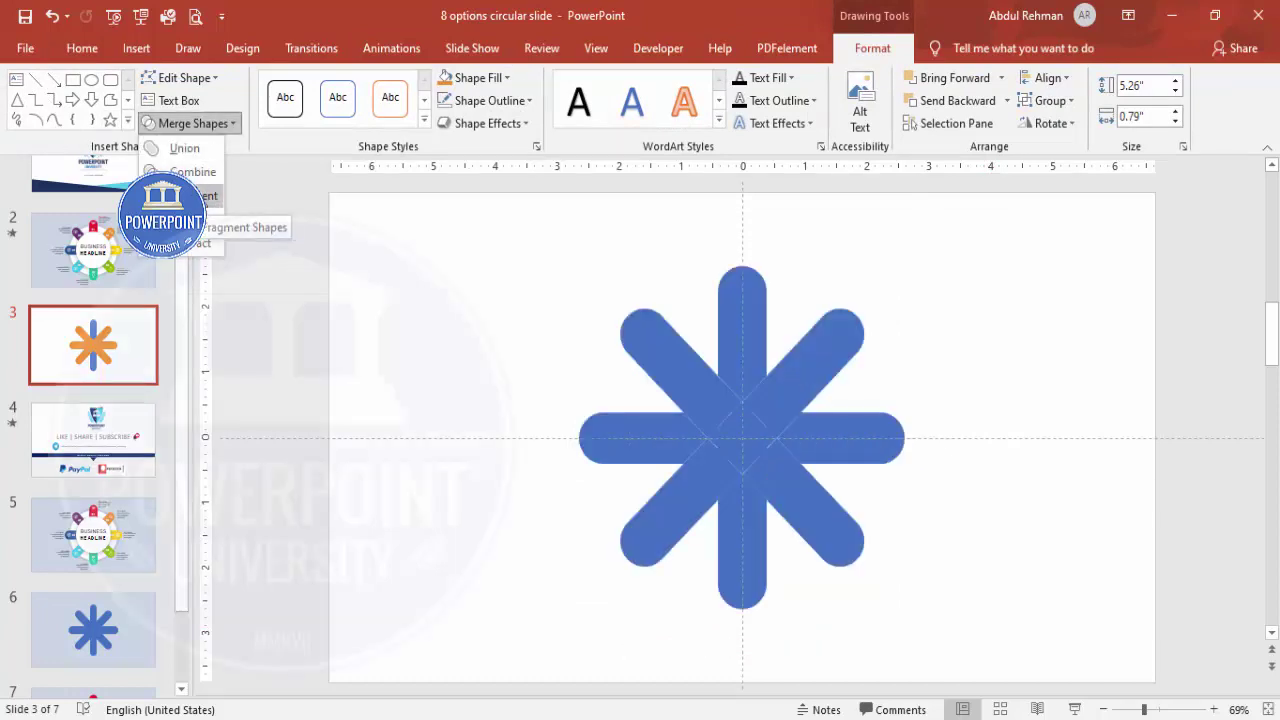
{"action": "left_click", "coordinate": [195, 196]}
{"action": "left_click", "coordinate": [1095, 298]}
Step: Delete the central octagon and every small fragment at the star's centre
{"action": "left_click", "coordinate": [750, 443]}
{"action": "key", "text": "Delete"}
{"action": "left_click", "coordinate": [770, 436]}
{"action": "key", "text": "Delete"}
{"action": "left_click", "coordinate": [766, 418]}
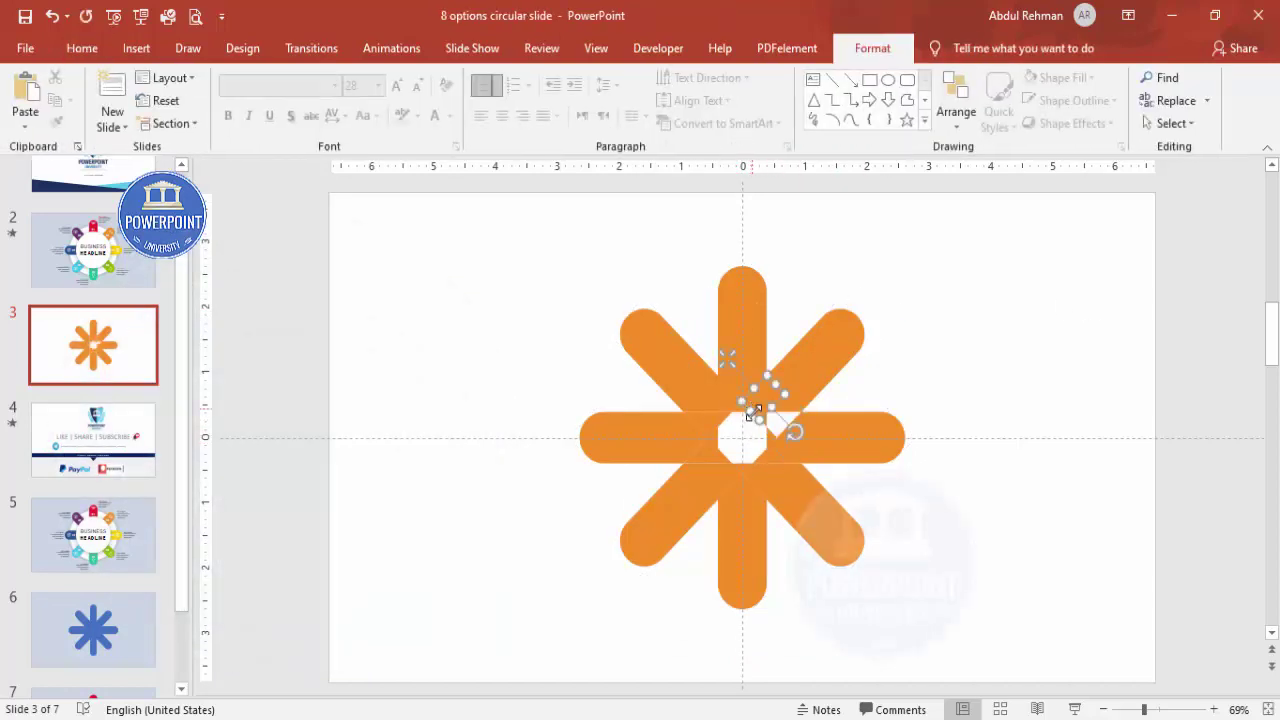
{"action": "key", "text": "Delete"}
{"action": "left_click", "coordinate": [766, 420]}
{"action": "key", "text": "Delete"}
{"action": "left_click", "coordinate": [708, 421]}
{"action": "key", "text": "Delete"}
{"action": "left_click", "coordinate": [712, 438]}
{"action": "key", "text": "Delete"}
{"action": "left_click", "coordinate": [719, 421]}
{"action": "key", "text": "Delete"}
{"action": "left_click", "coordinate": [720, 418]}
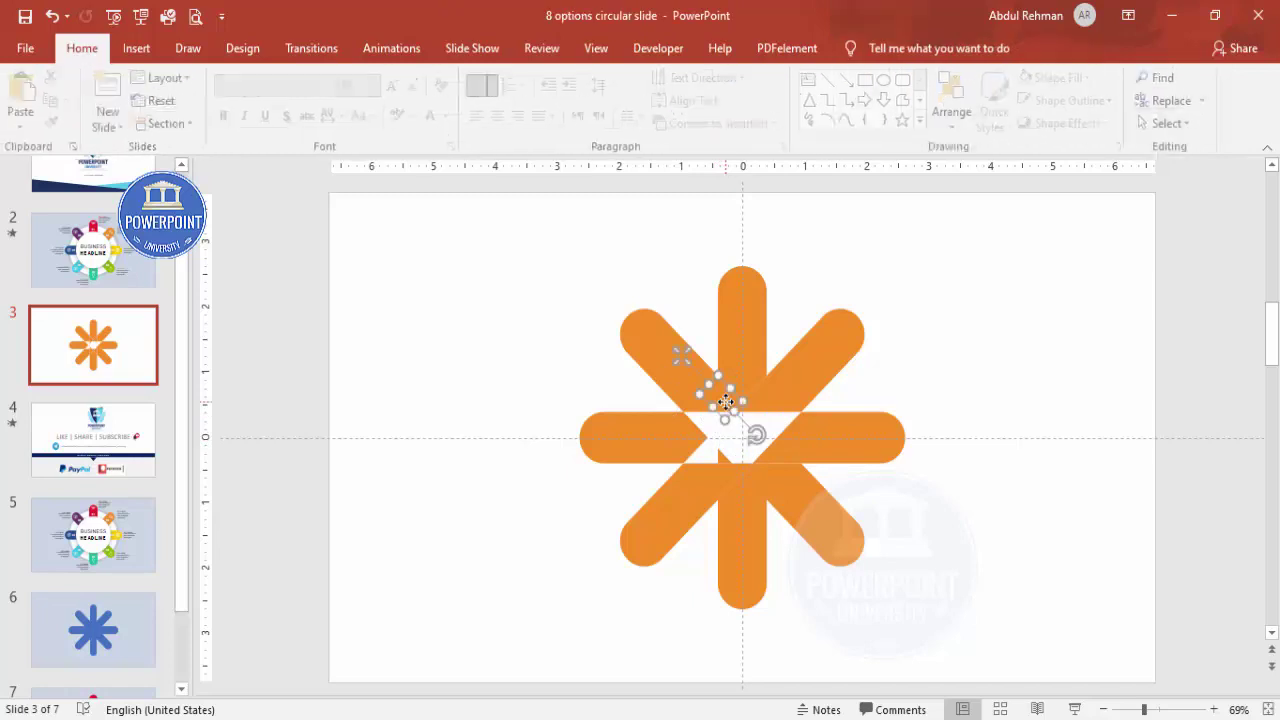
{"action": "key", "text": "Delete"}
{"action": "left_click", "coordinate": [742, 415]}
{"action": "key", "text": "Delete"}
{"action": "left_click", "coordinate": [748, 415]}
{"action": "key", "text": "Delete"}
{"action": "left_click", "coordinate": [781, 454]}
{"action": "key", "text": "Delete"}
{"action": "left_click", "coordinate": [760, 447]}
{"action": "key", "text": "Delete"}
{"action": "left_click", "coordinate": [748, 452]}
{"action": "key", "text": "Delete"}
{"action": "left_click", "coordinate": [730, 458]}
{"action": "key", "text": "Delete"}
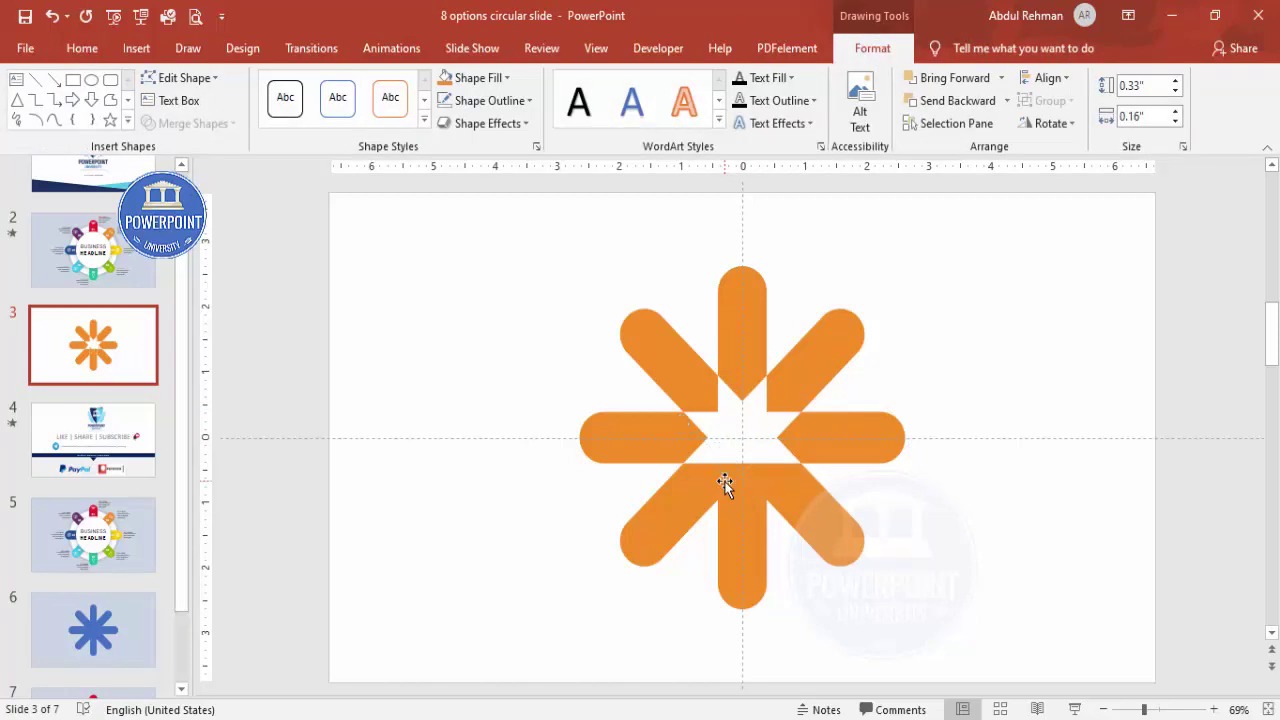
{"action": "left_click", "coordinate": [751, 474]}
{"action": "key", "text": "Delete"}
{"action": "left_click", "coordinate": [755, 470]}
{"action": "key", "text": "Delete"}
{"action": "left_click", "coordinate": [742, 463]}
{"action": "key", "text": "Delete"}
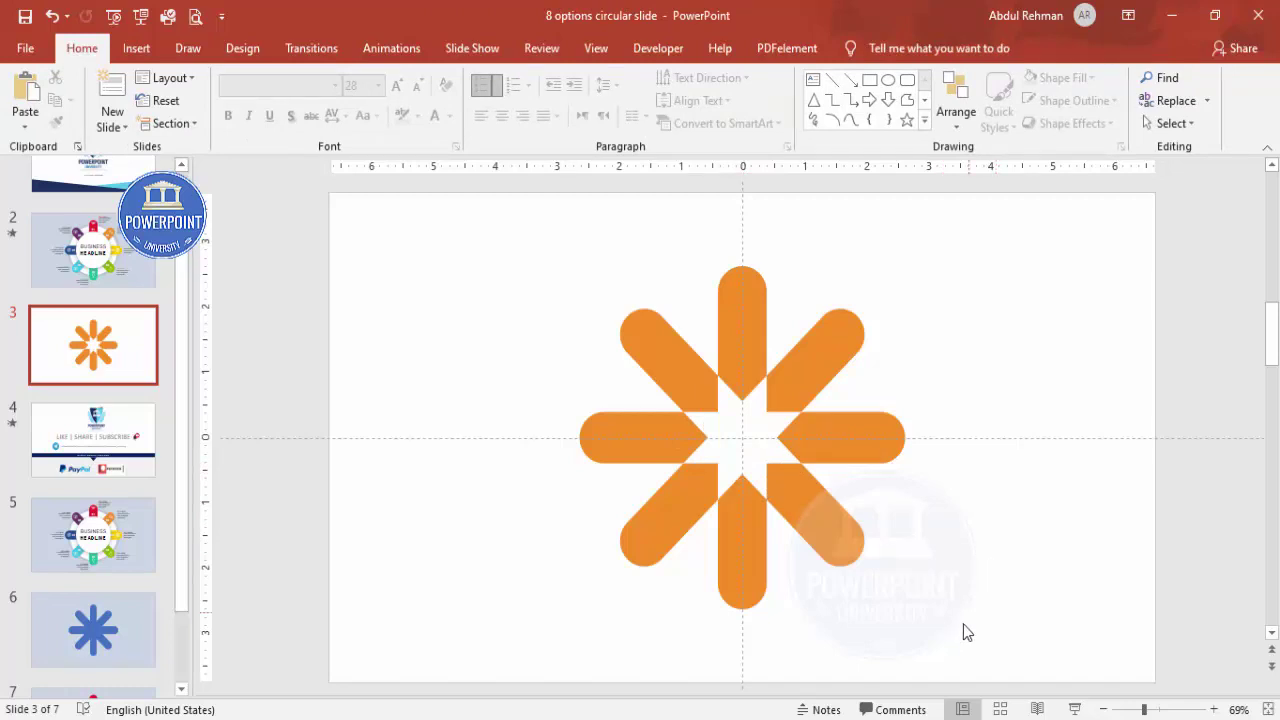
Step: Colour the top arm red, top-right yellow, right green and bottom-right teal
{"action": "left_click", "coordinate": [753, 300]}
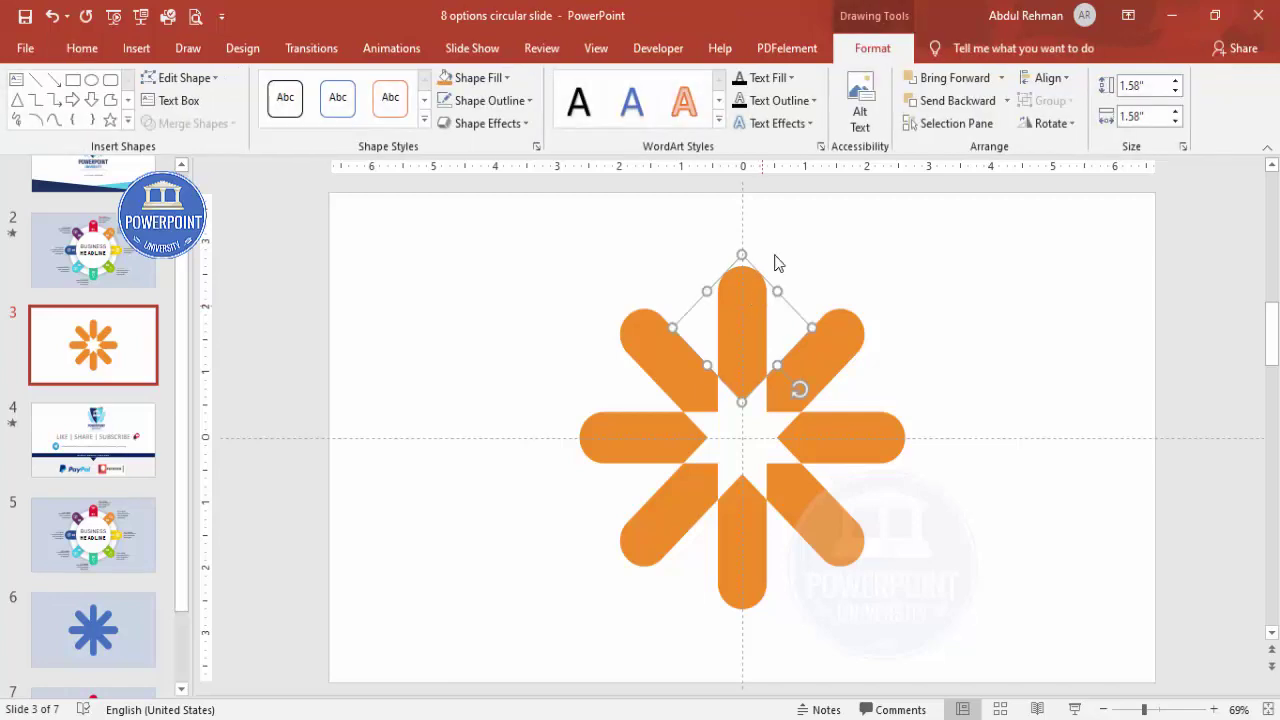
{"action": "left_click", "coordinate": [480, 78]}
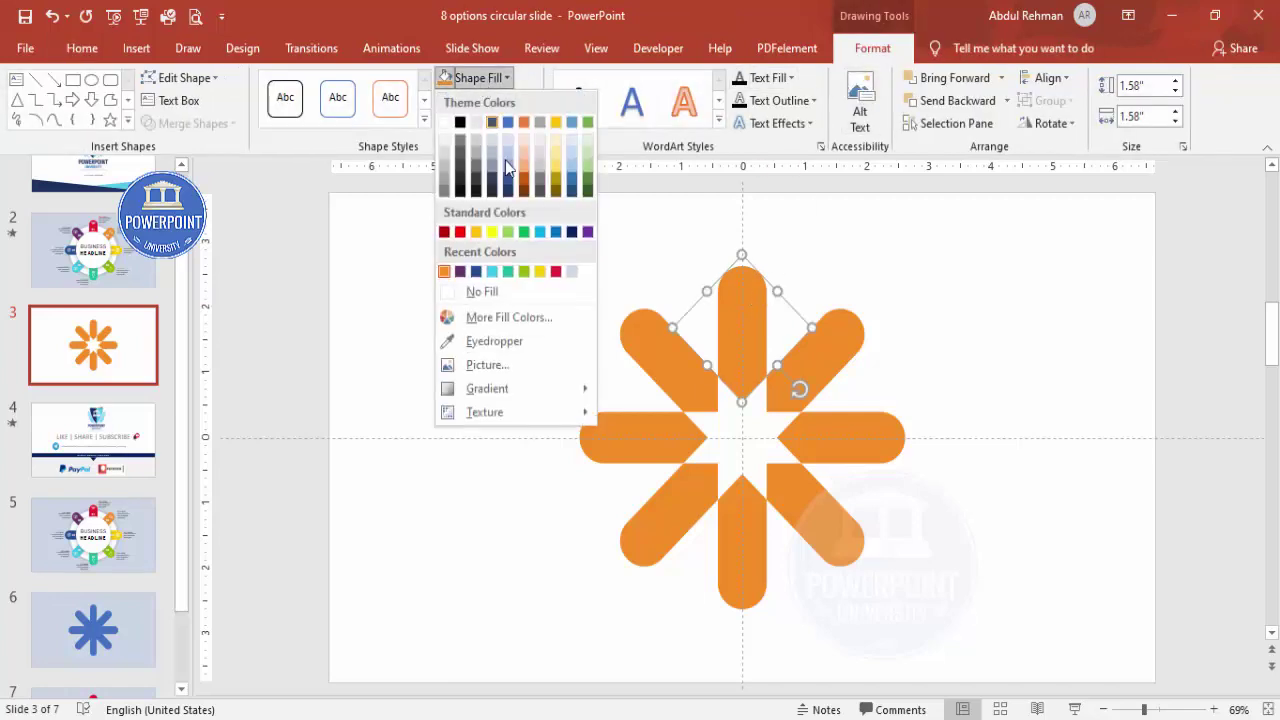
{"action": "left_click", "coordinate": [555, 273]}
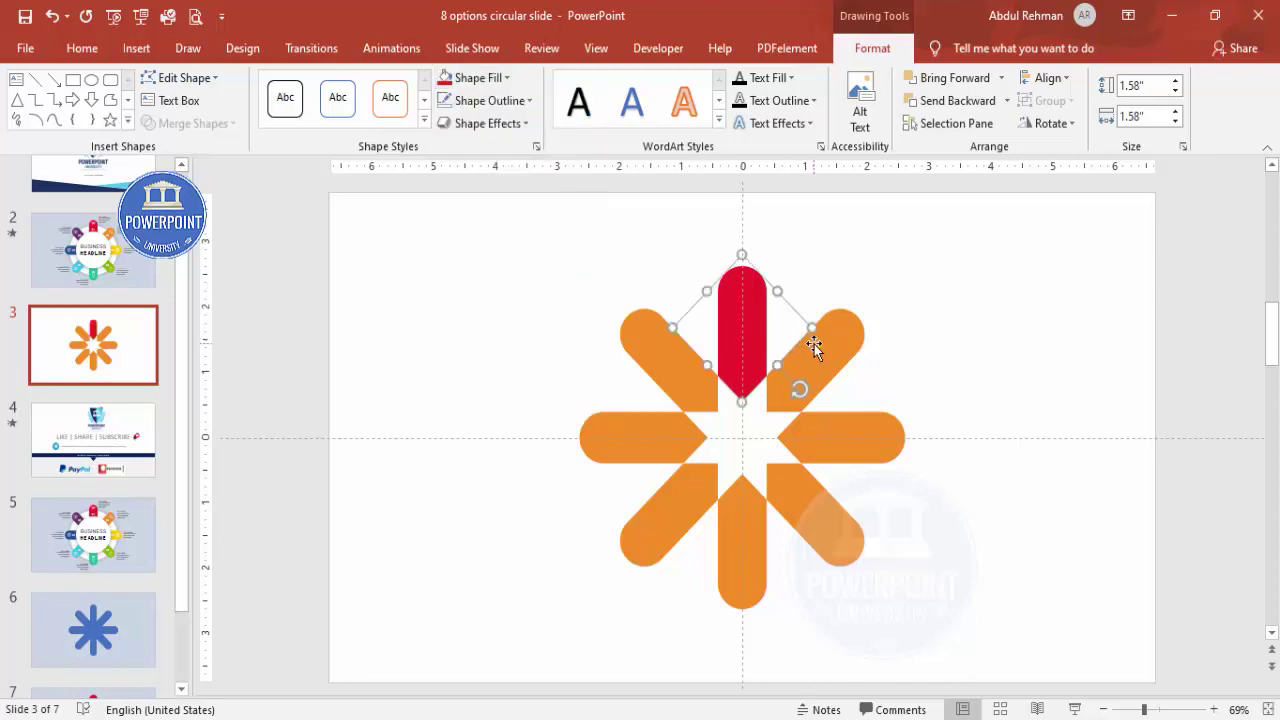
{"action": "left_click", "coordinate": [848, 346]}
{"action": "left_click", "coordinate": [500, 79]}
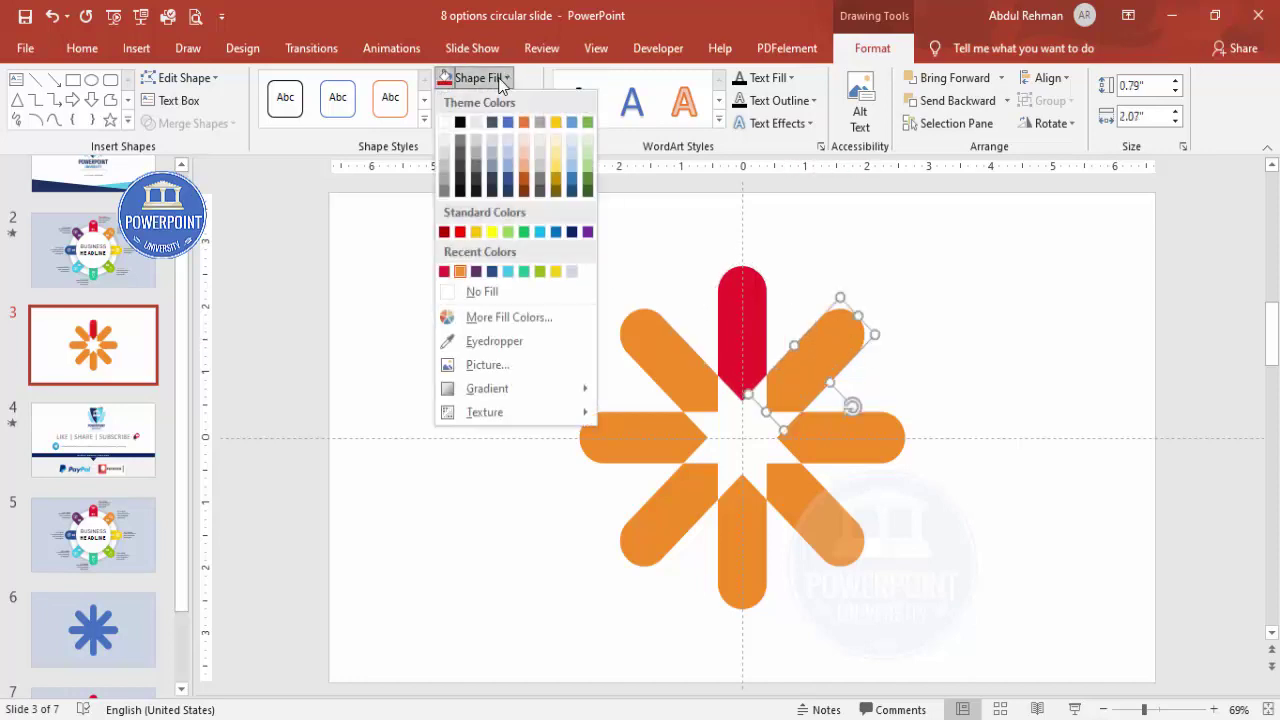
{"action": "left_click", "coordinate": [555, 273]}
{"action": "key", "text": "Tab"}
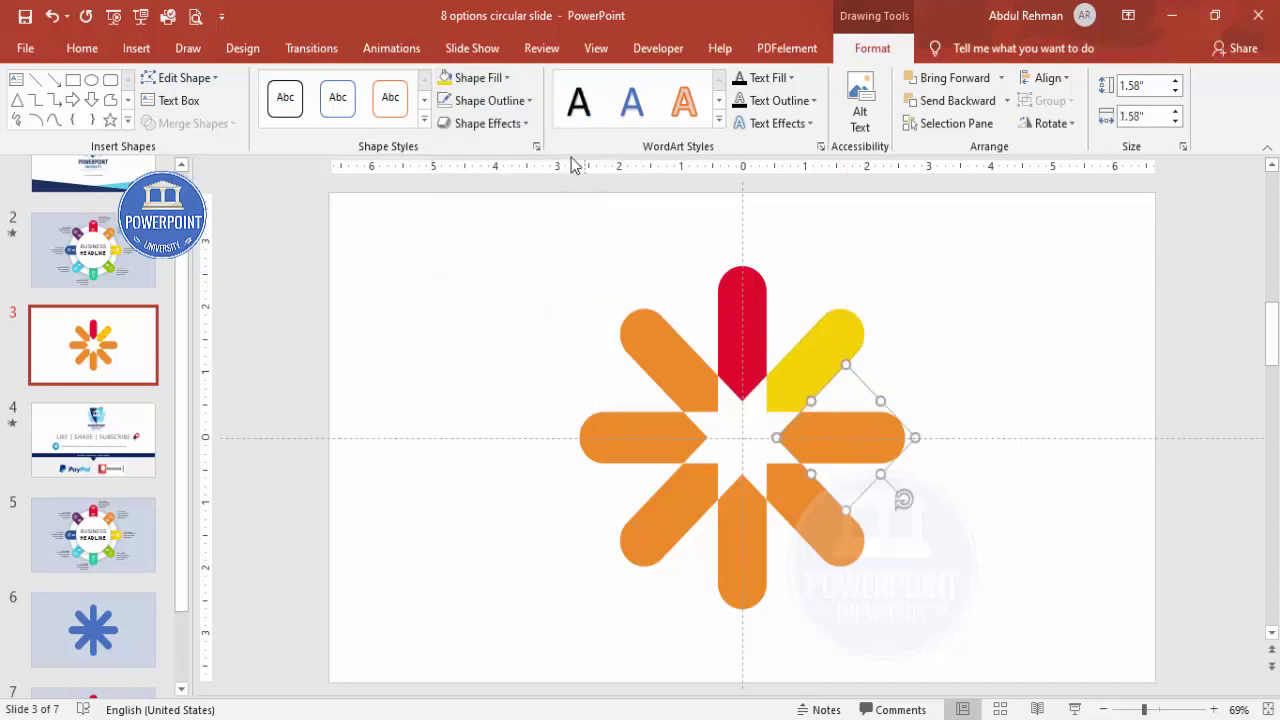
{"action": "left_click", "coordinate": [505, 79]}
{"action": "left_click", "coordinate": [557, 273]}
{"action": "left_click", "coordinate": [841, 532]}
{"action": "left_click", "coordinate": [480, 78]}
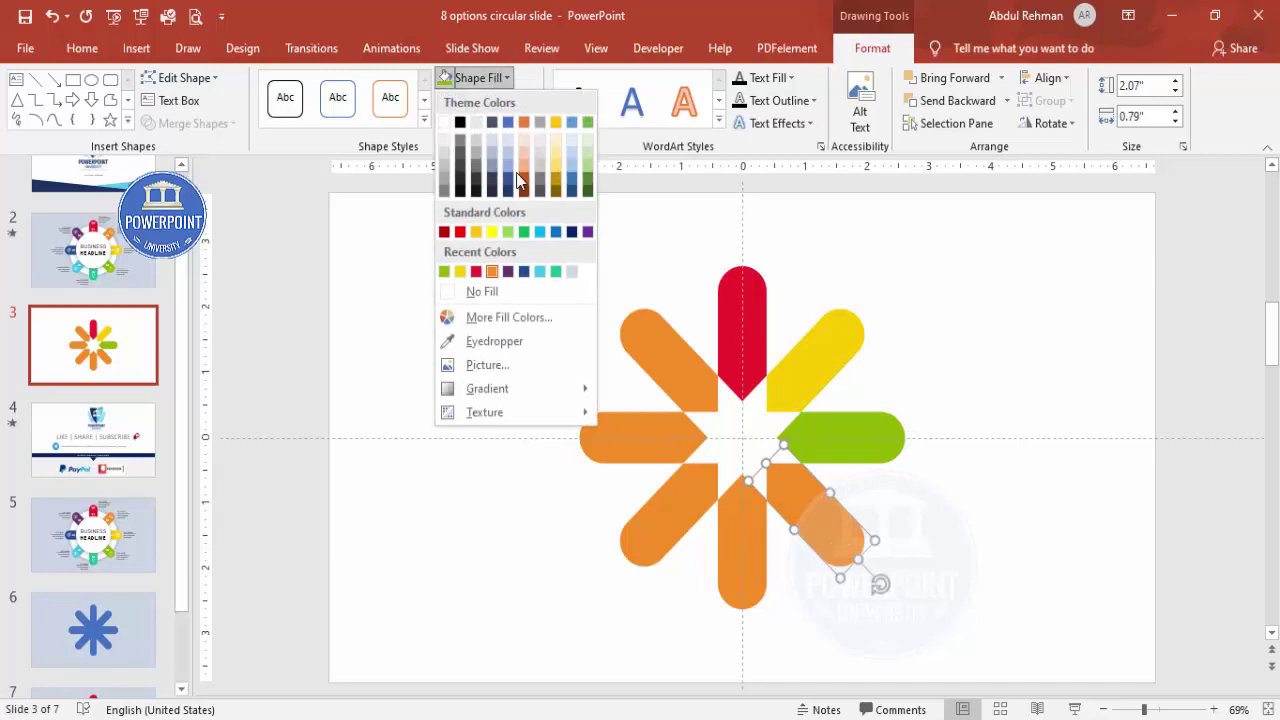
{"action": "left_click", "coordinate": [555, 272]}
Step: Colour the bottom arm cyan, bottom-left dark blue, left purple, and keep upper-left orange
{"action": "left_click", "coordinate": [748, 586]}
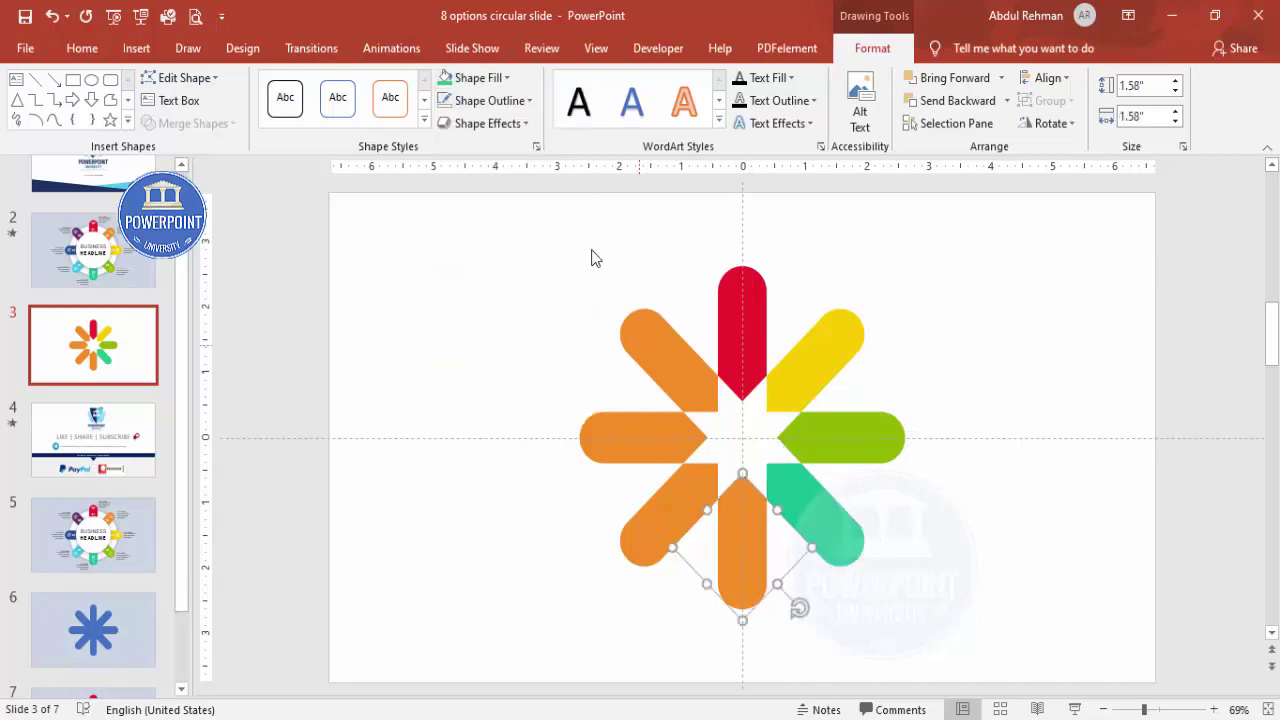
{"action": "left_click", "coordinate": [506, 78]}
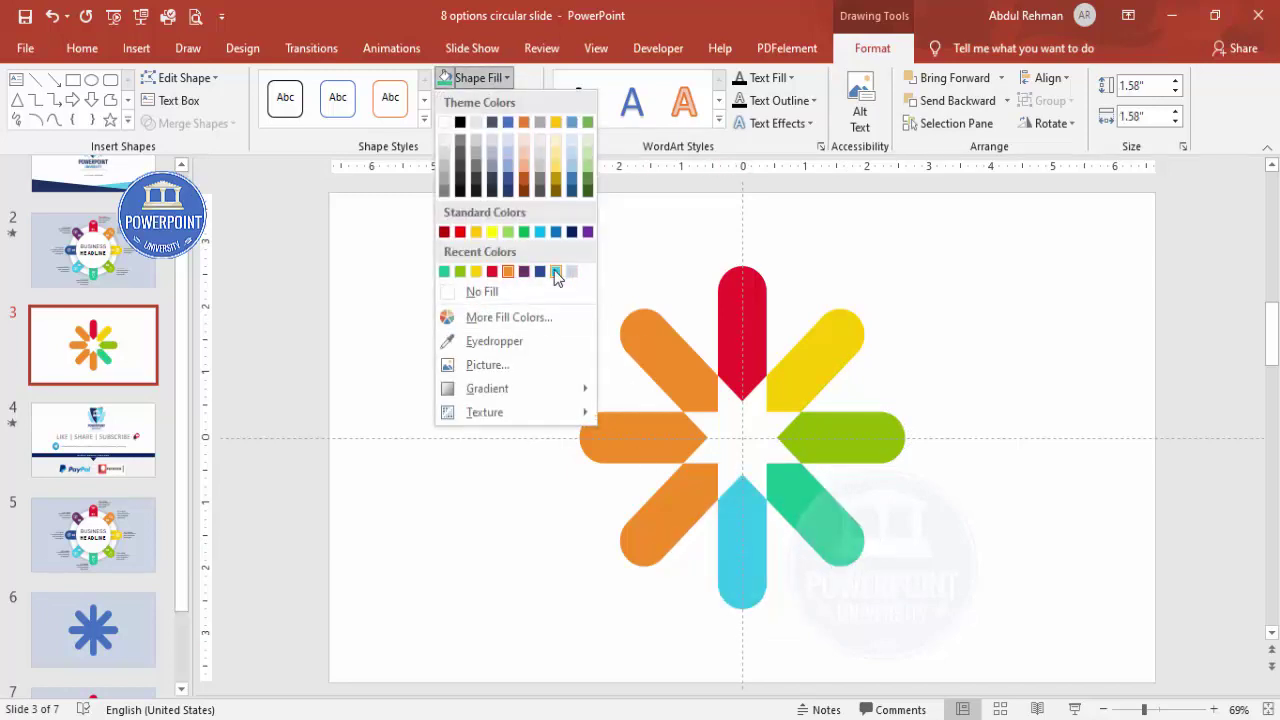
{"action": "left_click", "coordinate": [568, 270]}
{"action": "left_click", "coordinate": [666, 529]}
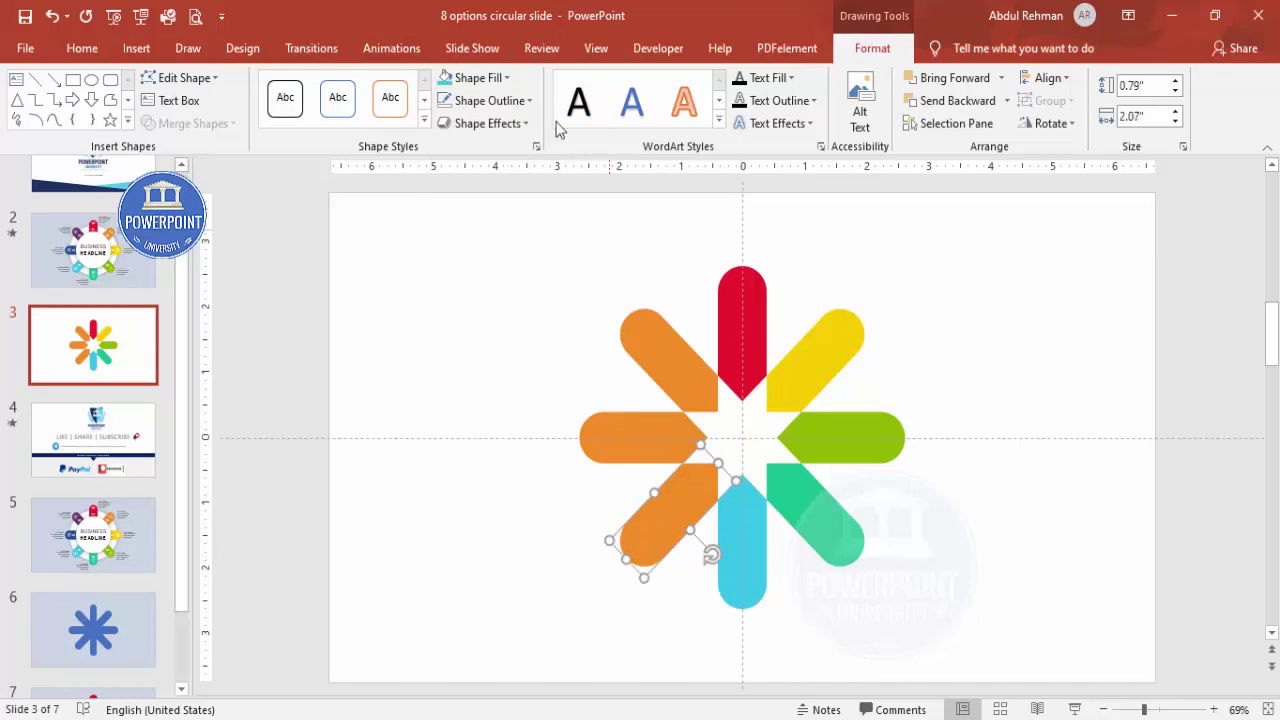
{"action": "left_click", "coordinate": [508, 80]}
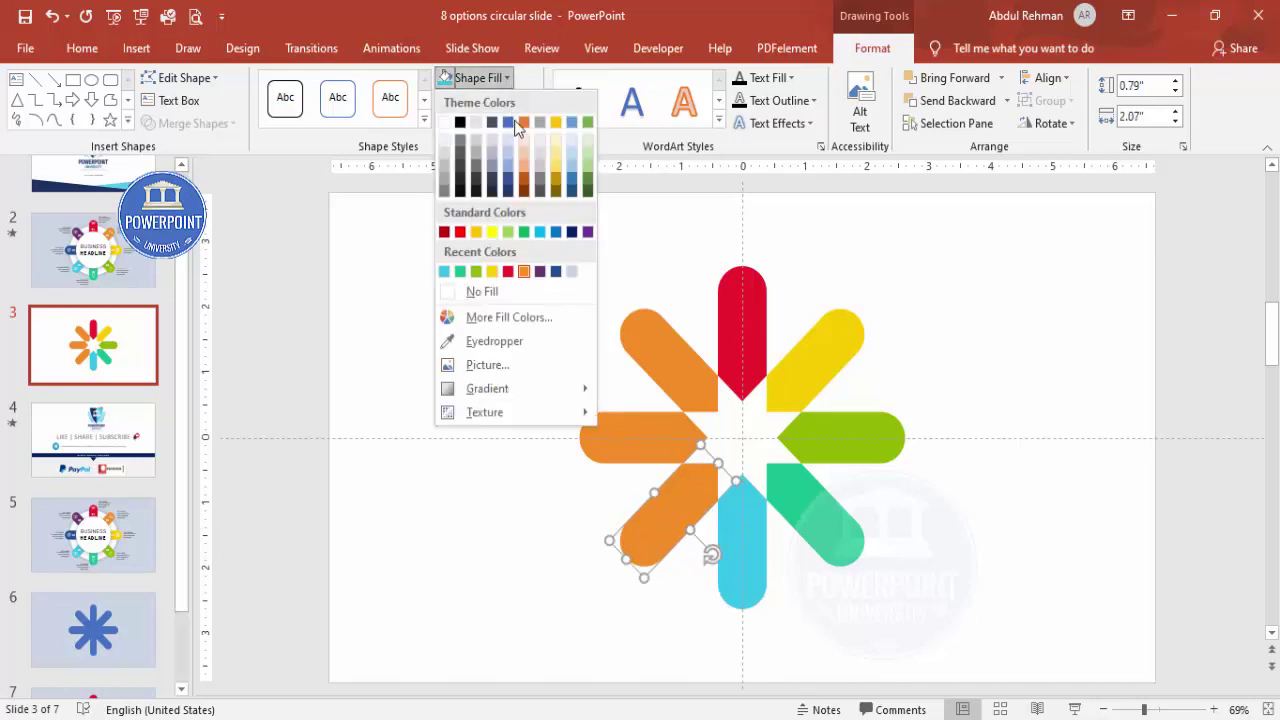
{"action": "left_click", "coordinate": [562, 274]}
{"action": "left_click", "coordinate": [612, 445]}
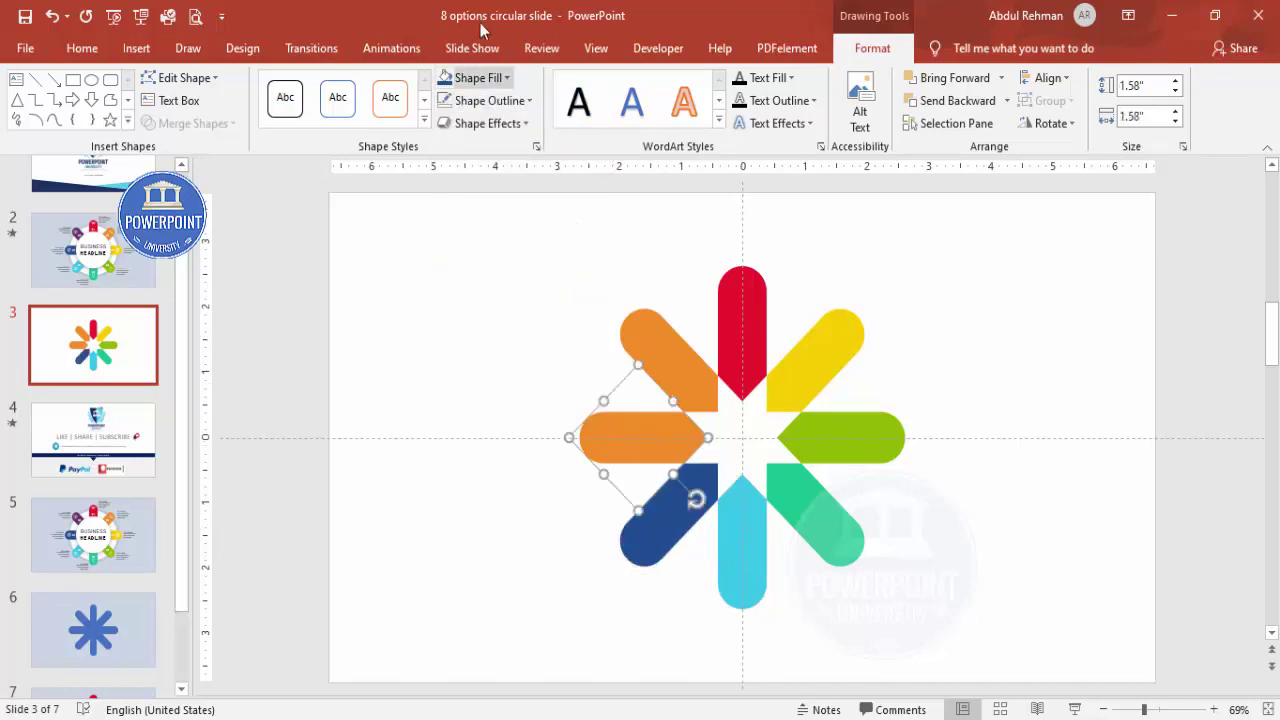
{"action": "left_click", "coordinate": [488, 78]}
{"action": "left_click", "coordinate": [555, 272]}
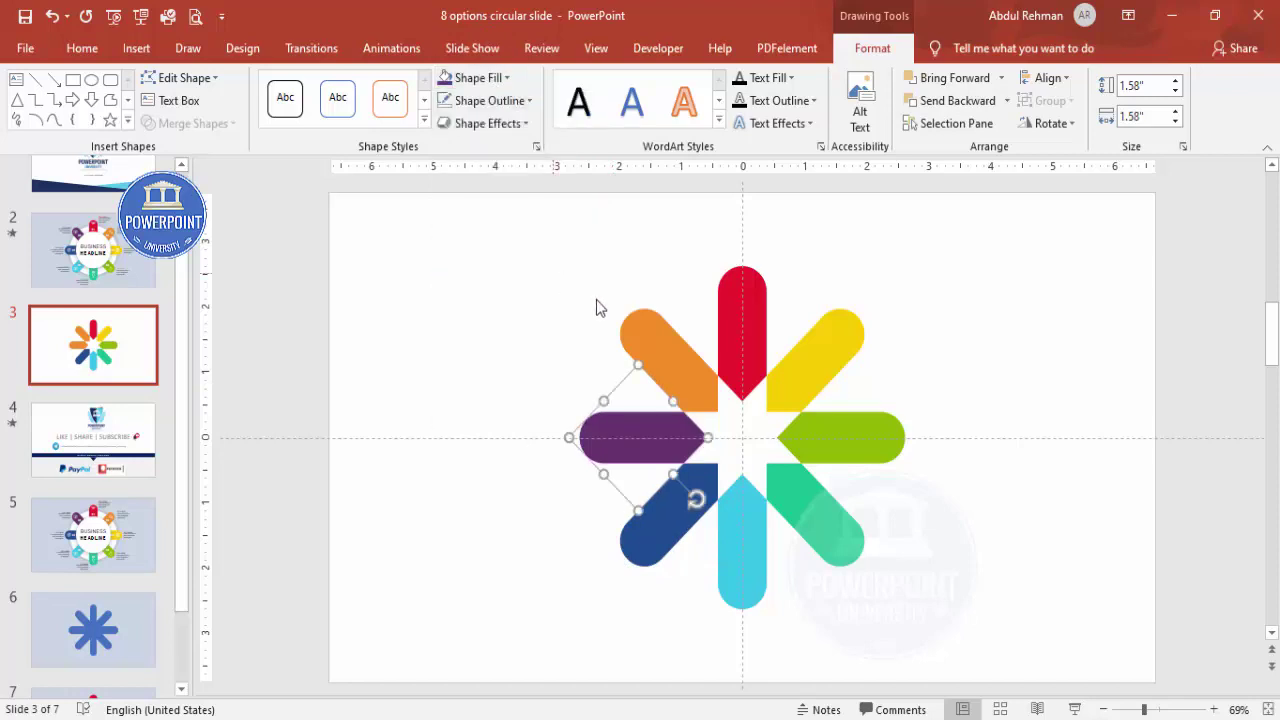
{"action": "left_click", "coordinate": [644, 352]}
{"action": "left_click", "coordinate": [490, 78]}
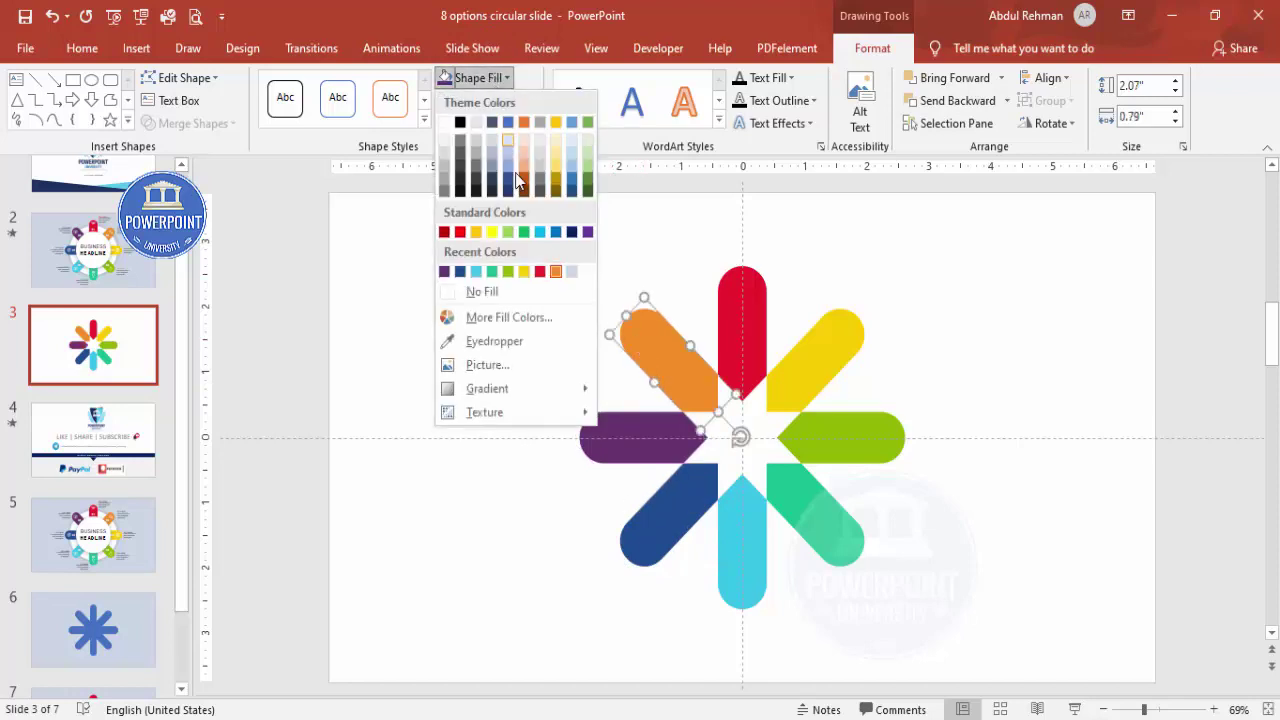
{"action": "left_click", "coordinate": [555, 271]}
{"action": "left_click", "coordinate": [463, 259]}
Step: Group all eight arms with Ctrl+G and enlarge the star slightly from its centre
{"action": "mouse_move", "coordinate": [440, 232]}
{"action": "left_mouse_down"}
{"action": "mouse_move", "coordinate": [591, 369]}
{"action": "mouse_move", "coordinate": [1020, 674]}
{"action": "left_mouse_up"}
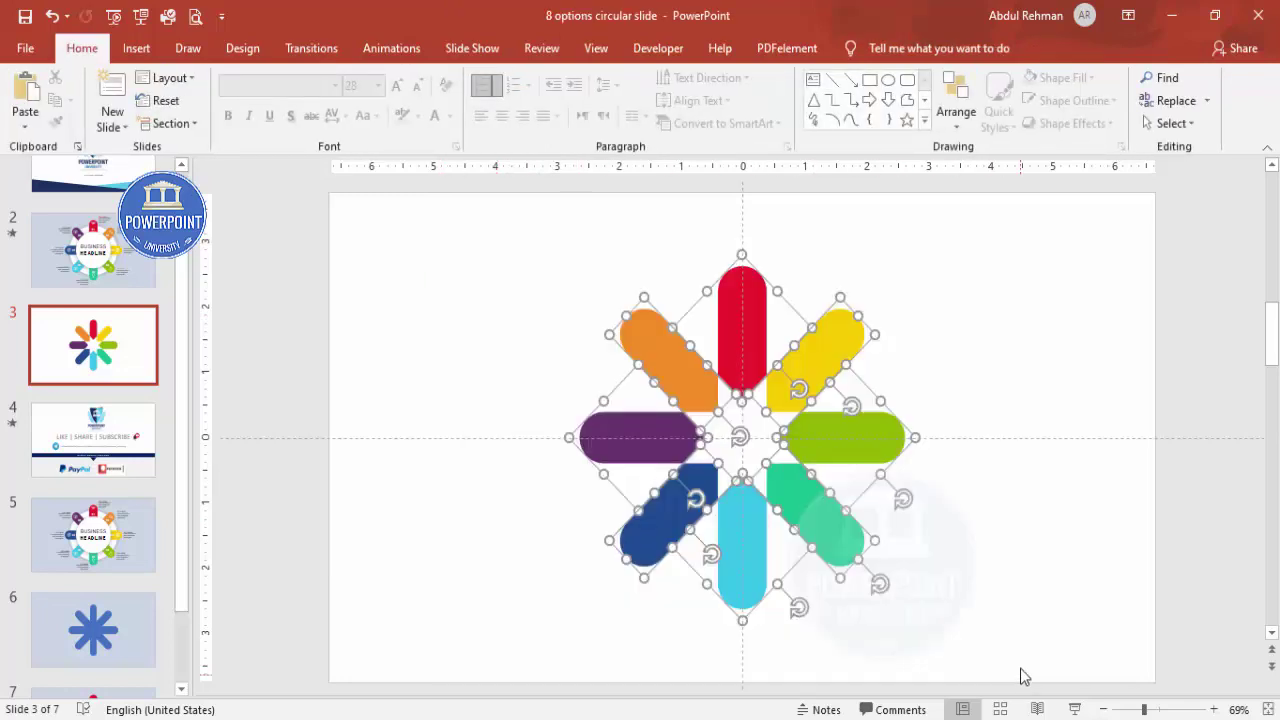
{"action": "key", "text": "ctrl+g"}
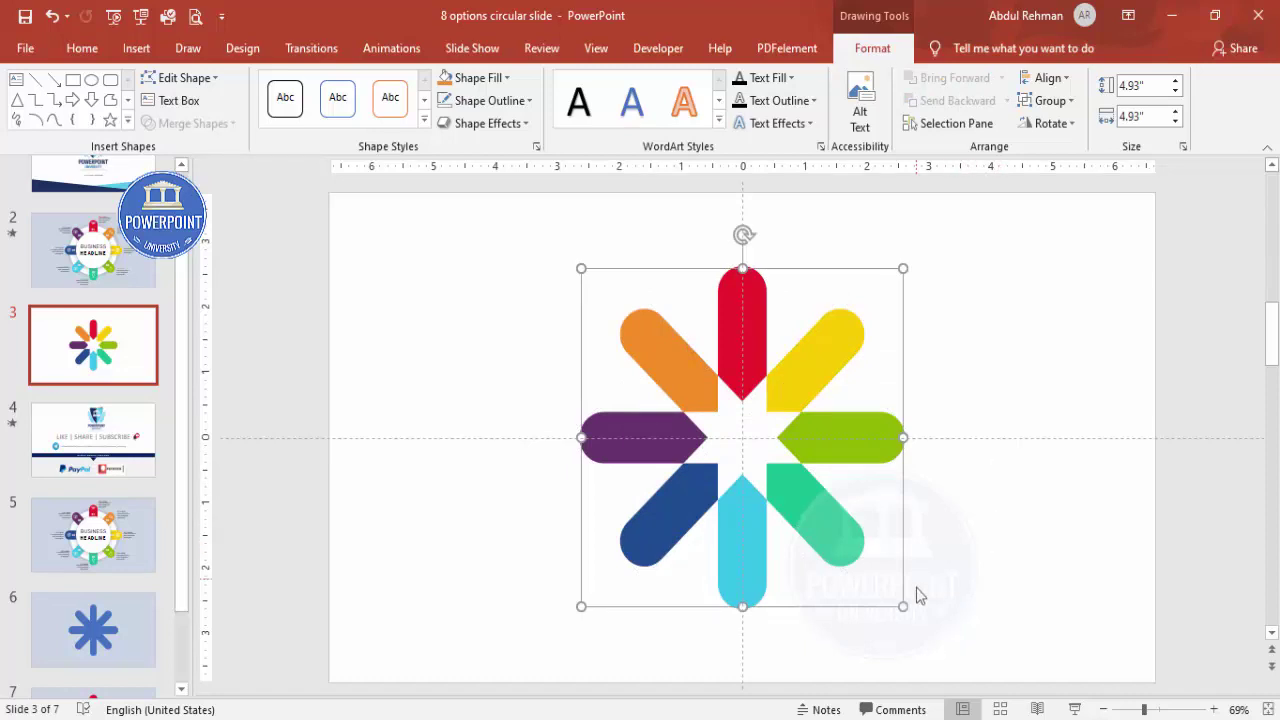
{"action": "left_click_drag", "start_coordinate": [900, 603], "coordinate": [926, 632]}
{"action": "left_click", "coordinate": [986, 403]}
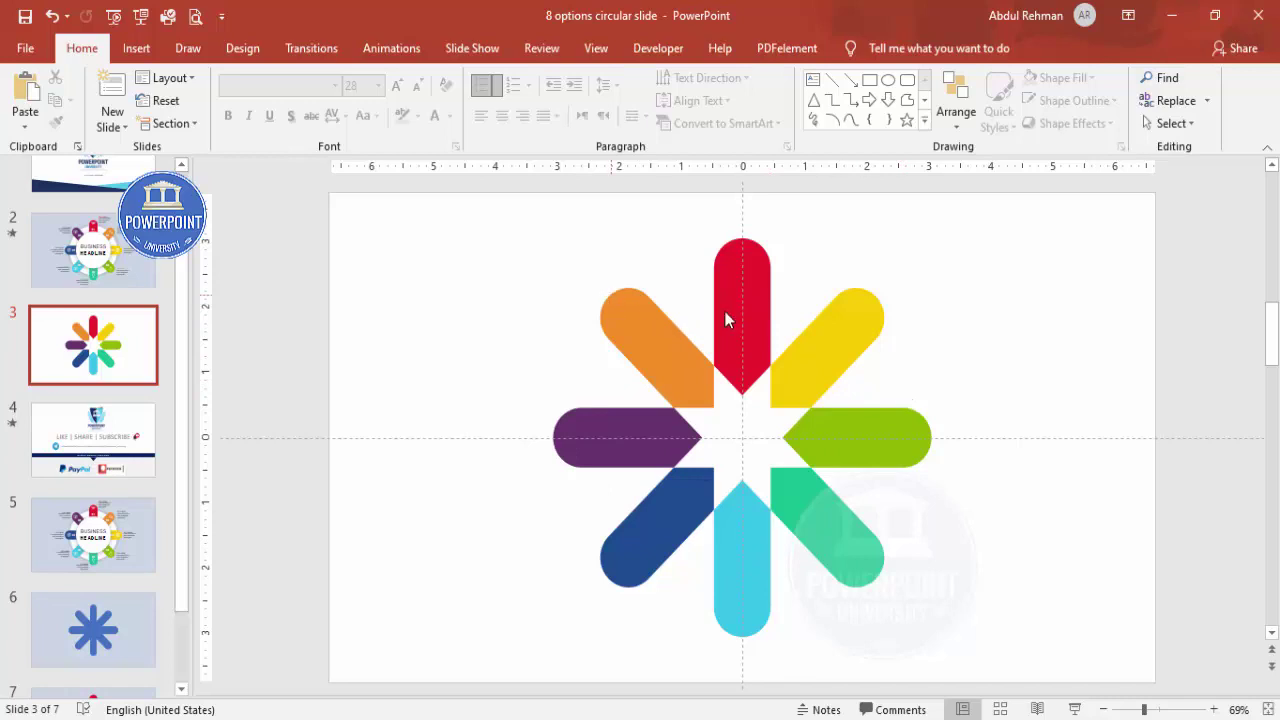
Step: Set the slide background to a light blue-grey solid colour
{"action": "right_click", "coordinate": [1012, 298]}
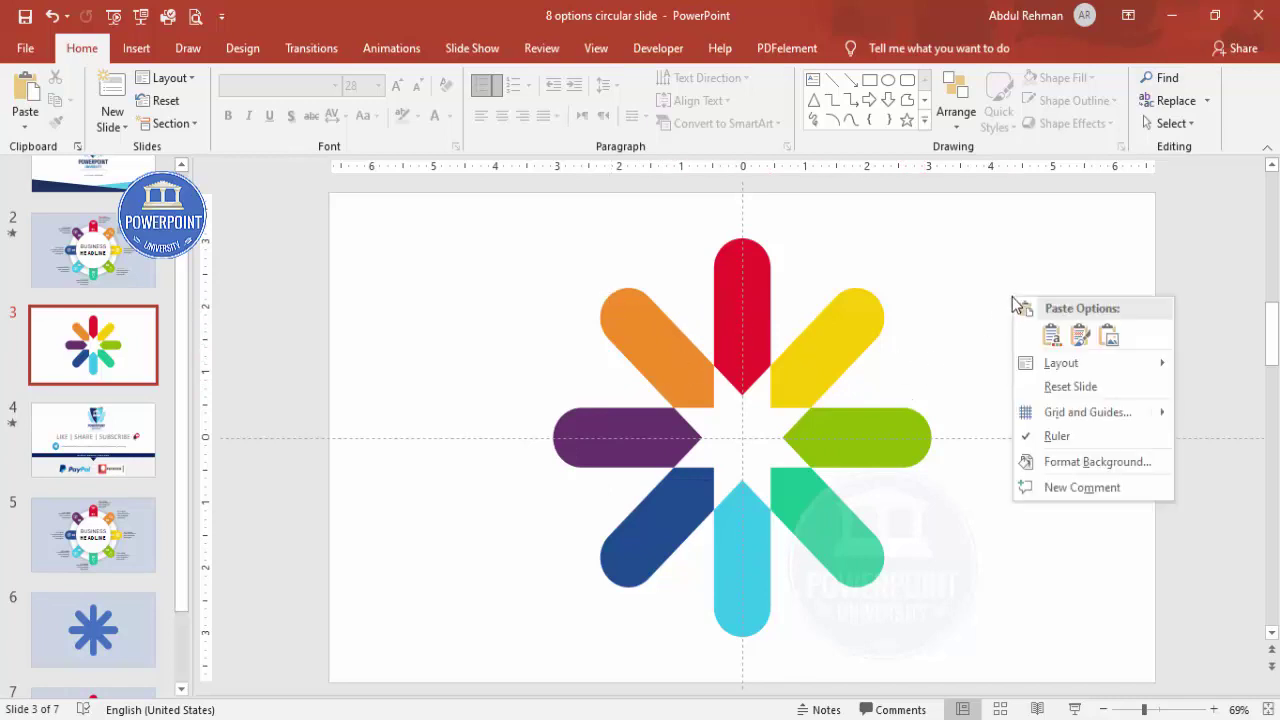
{"action": "left_click", "coordinate": [1098, 462]}
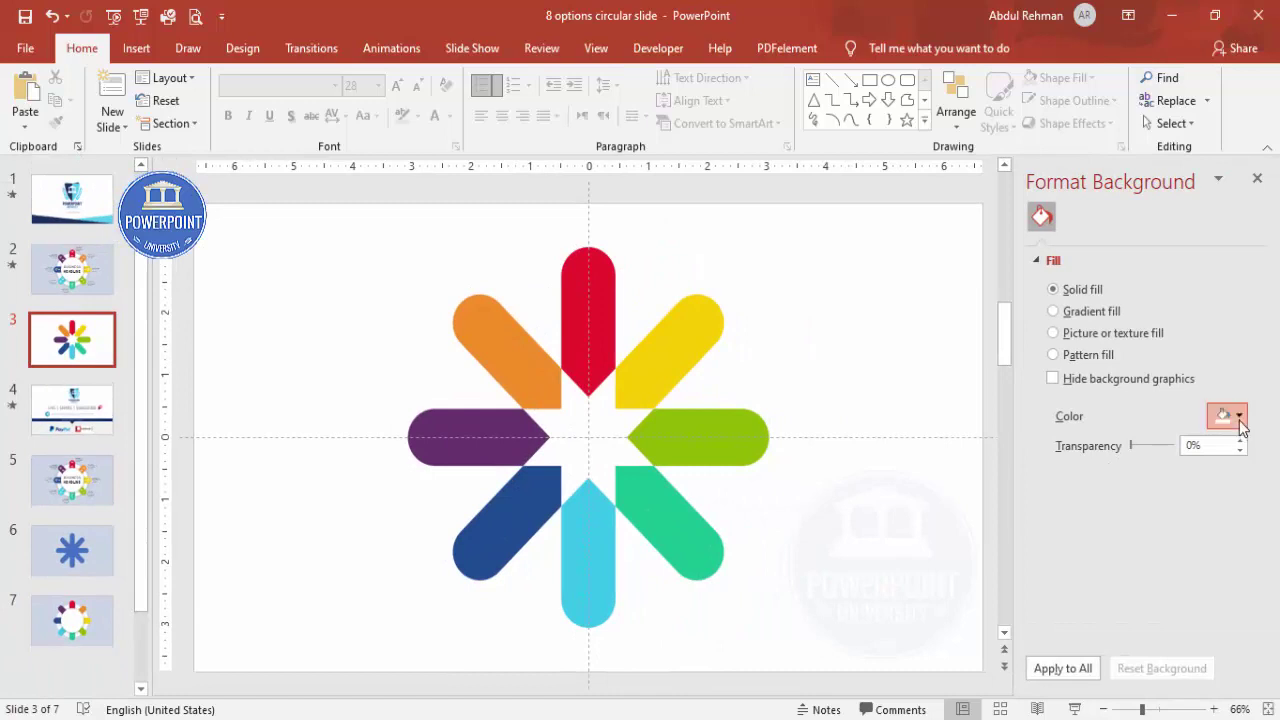
{"action": "left_click", "coordinate": [1238, 418]}
{"action": "left_click", "coordinate": [1249, 630]}
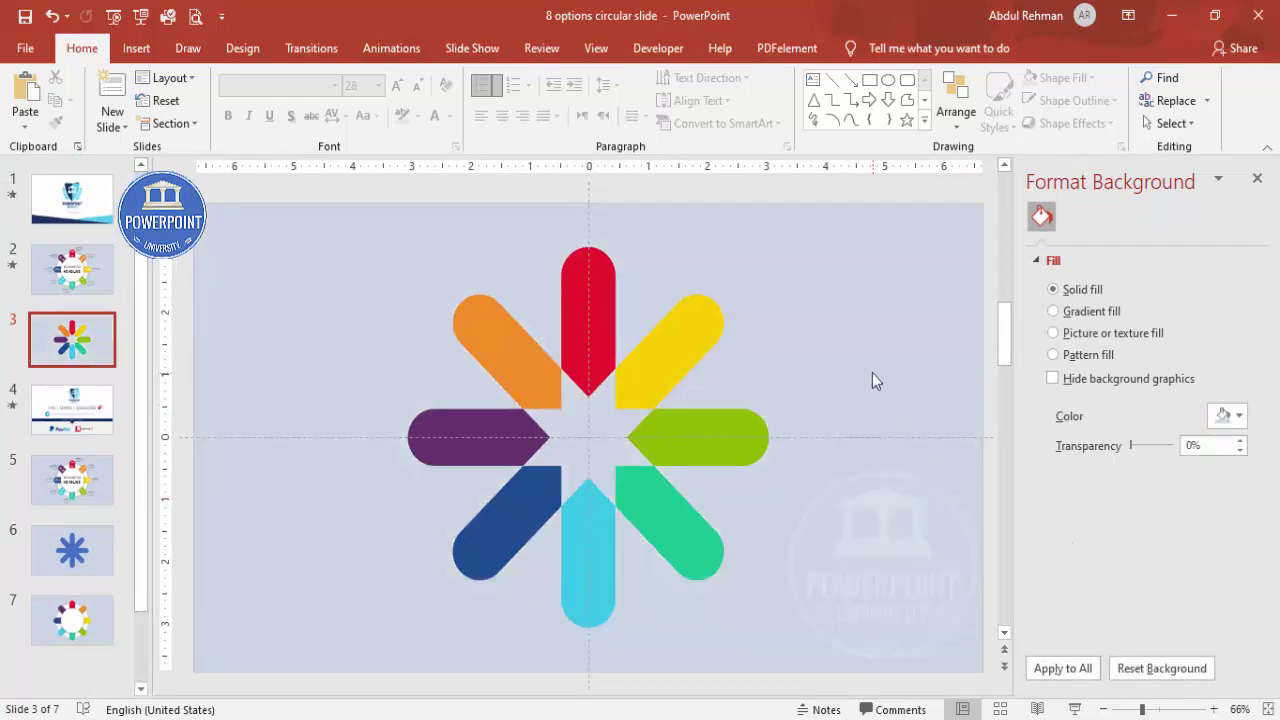
Step: Draw an oval circle over the star's centre
{"action": "left_click", "coordinate": [136, 48]}
{"action": "left_click", "coordinate": [300, 138]}
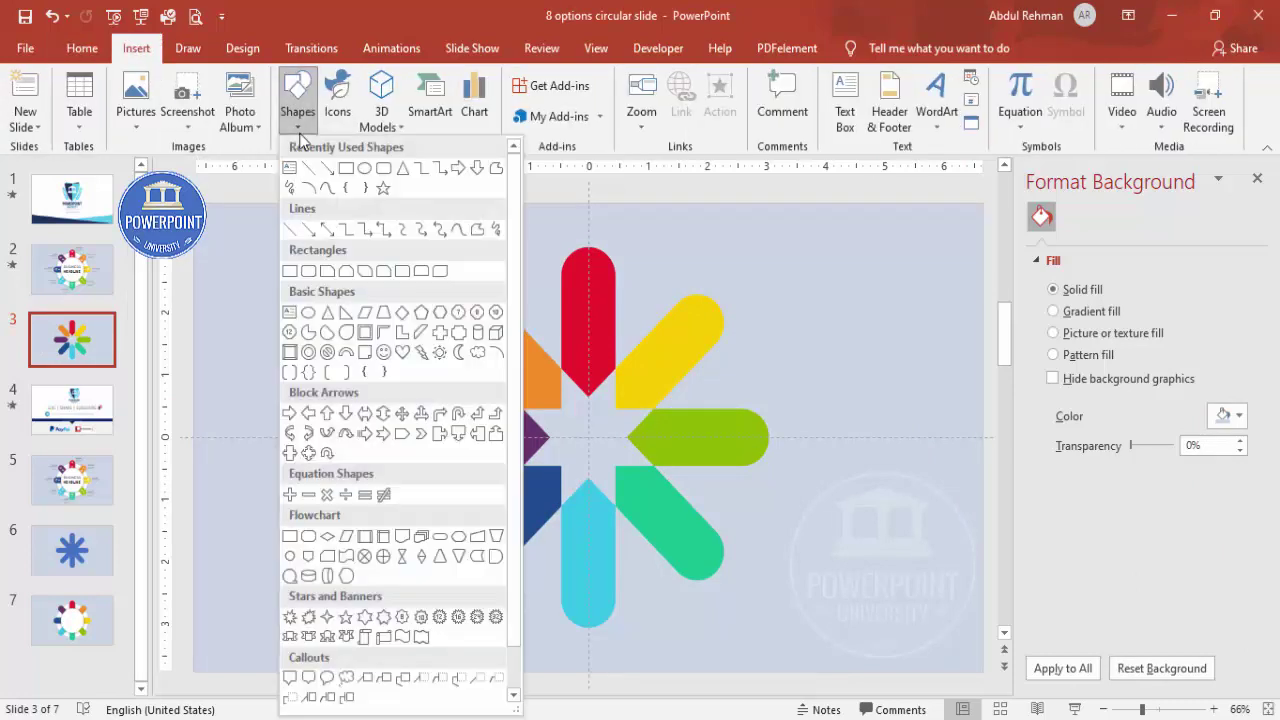
{"action": "left_click", "coordinate": [310, 313]}
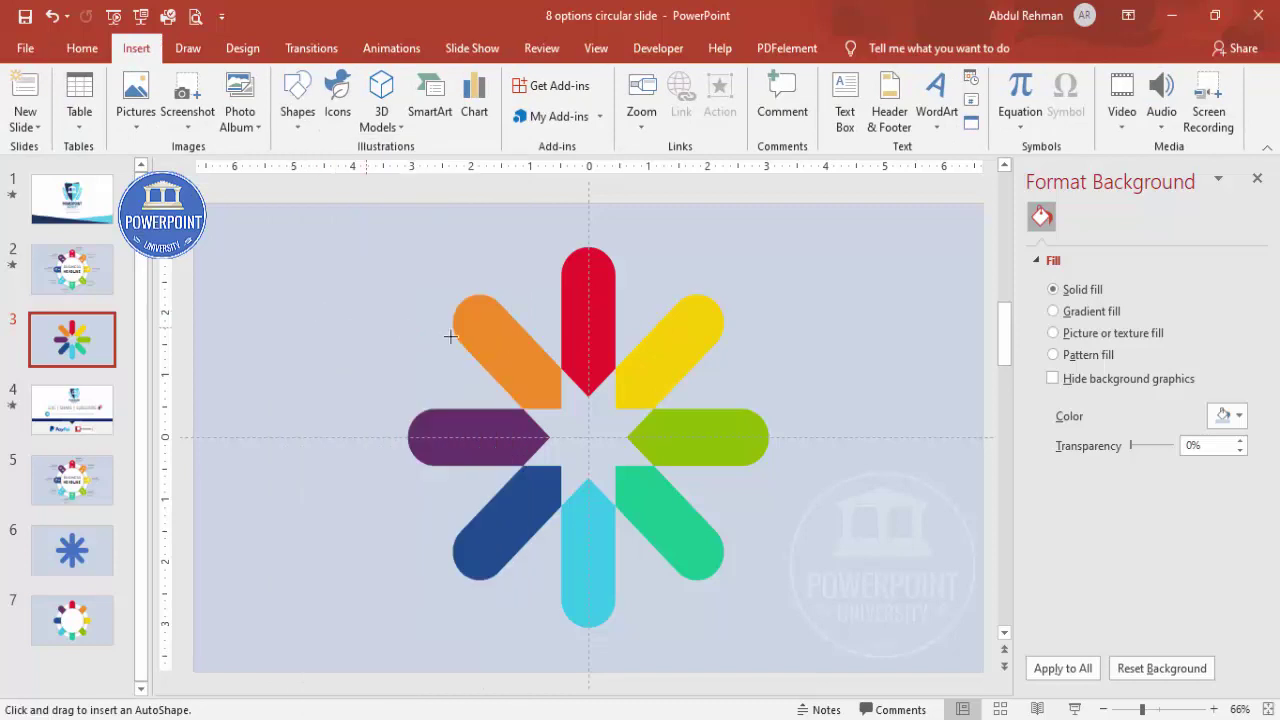
{"action": "left_click_drag", "start_coordinate": [468, 326], "coordinate": [754, 600]}
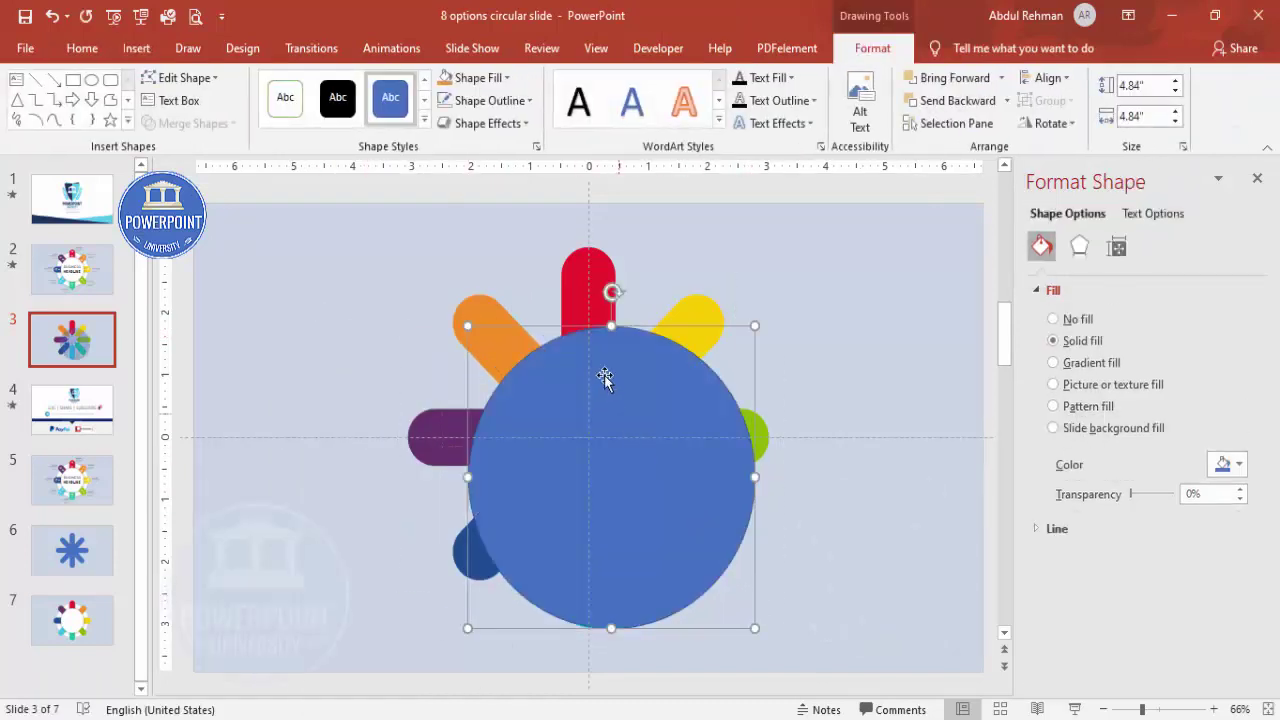
Step: Make the circle white with no outline and centre it on the slide
{"action": "left_click", "coordinate": [520, 104]}
{"action": "left_click", "coordinate": [530, 308]}
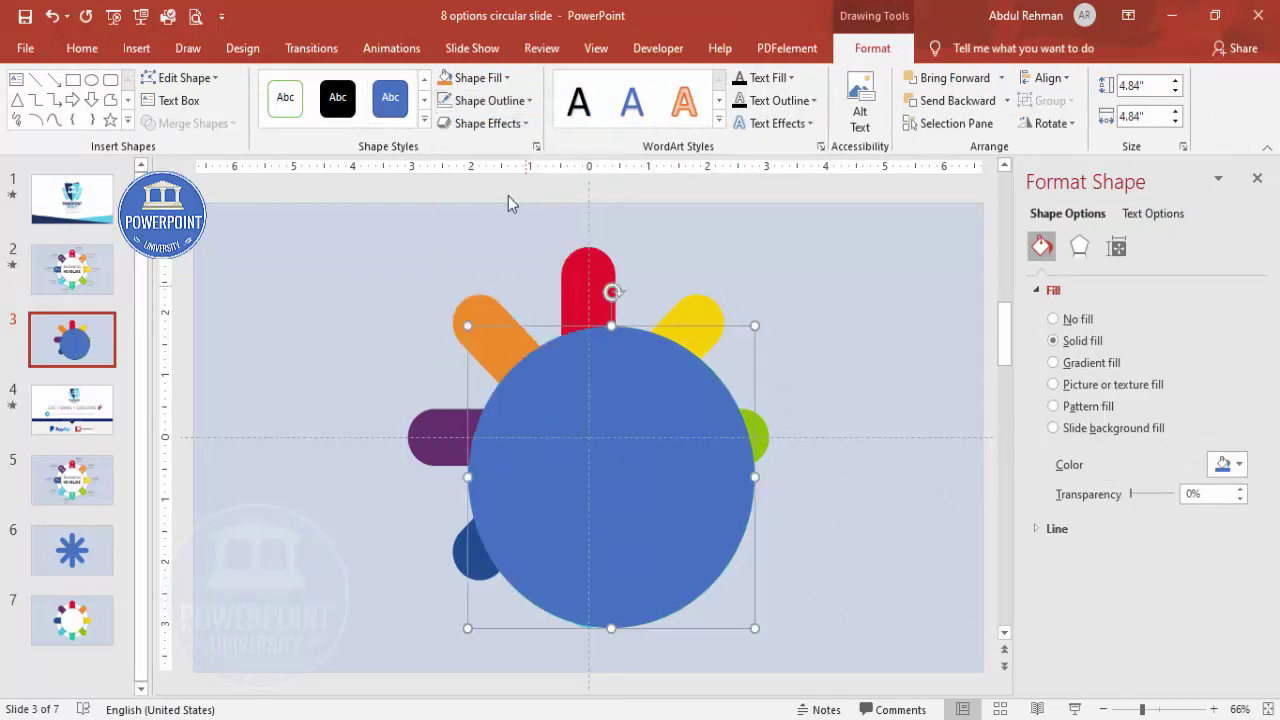
{"action": "left_click", "coordinate": [488, 80]}
{"action": "left_click", "coordinate": [450, 122]}
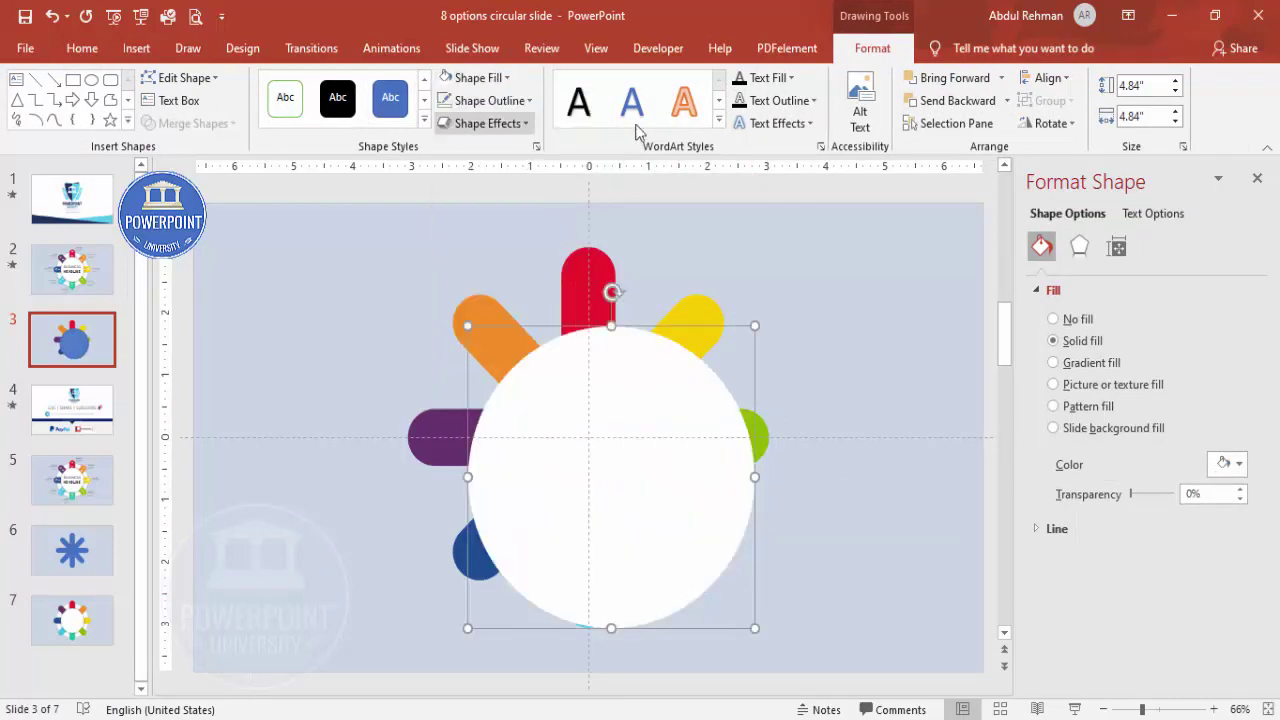
{"action": "left_click", "coordinate": [1045, 78]}
{"action": "left_click", "coordinate": [1077, 117]}
{"action": "left_click", "coordinate": [1048, 78]}
{"action": "left_click", "coordinate": [1080, 190]}
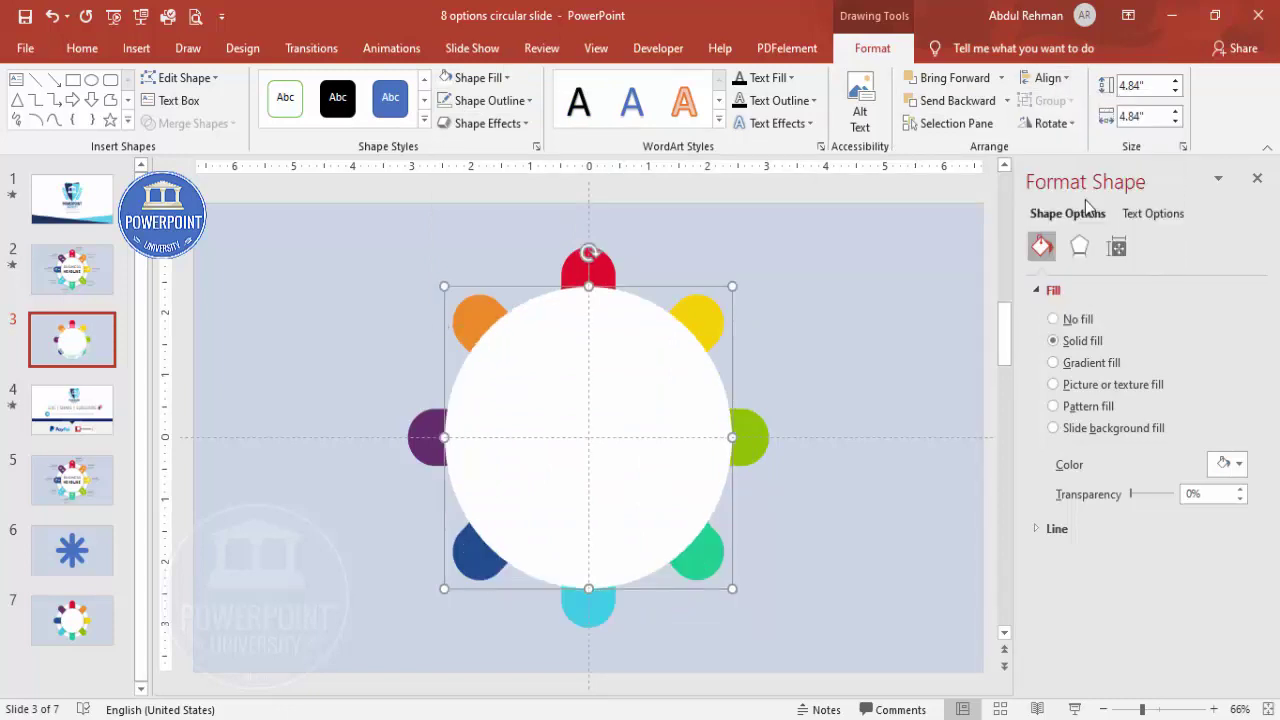
Step: Send the white circle to the back, behind the coloured arms
{"action": "left_click", "coordinate": [1005, 101]}
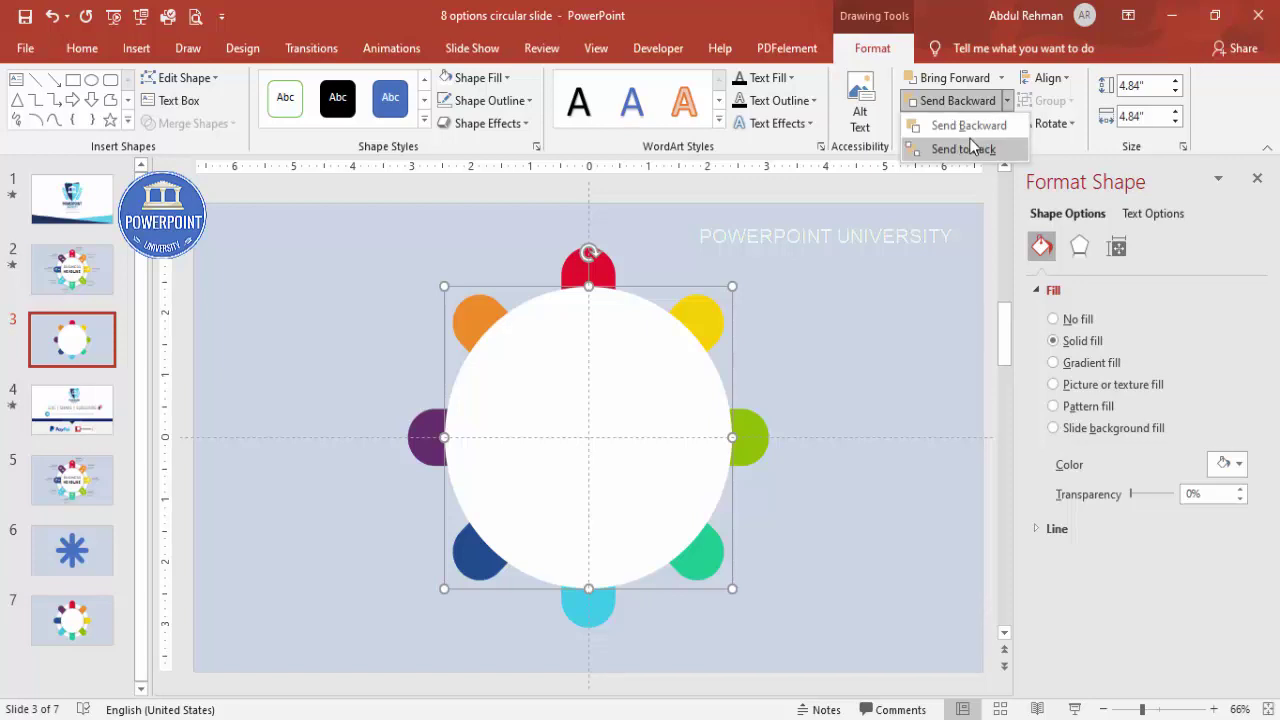
{"action": "left_click", "coordinate": [960, 148]}
{"action": "left_click", "coordinate": [881, 256]}
{"action": "left_click", "coordinate": [646, 314]}
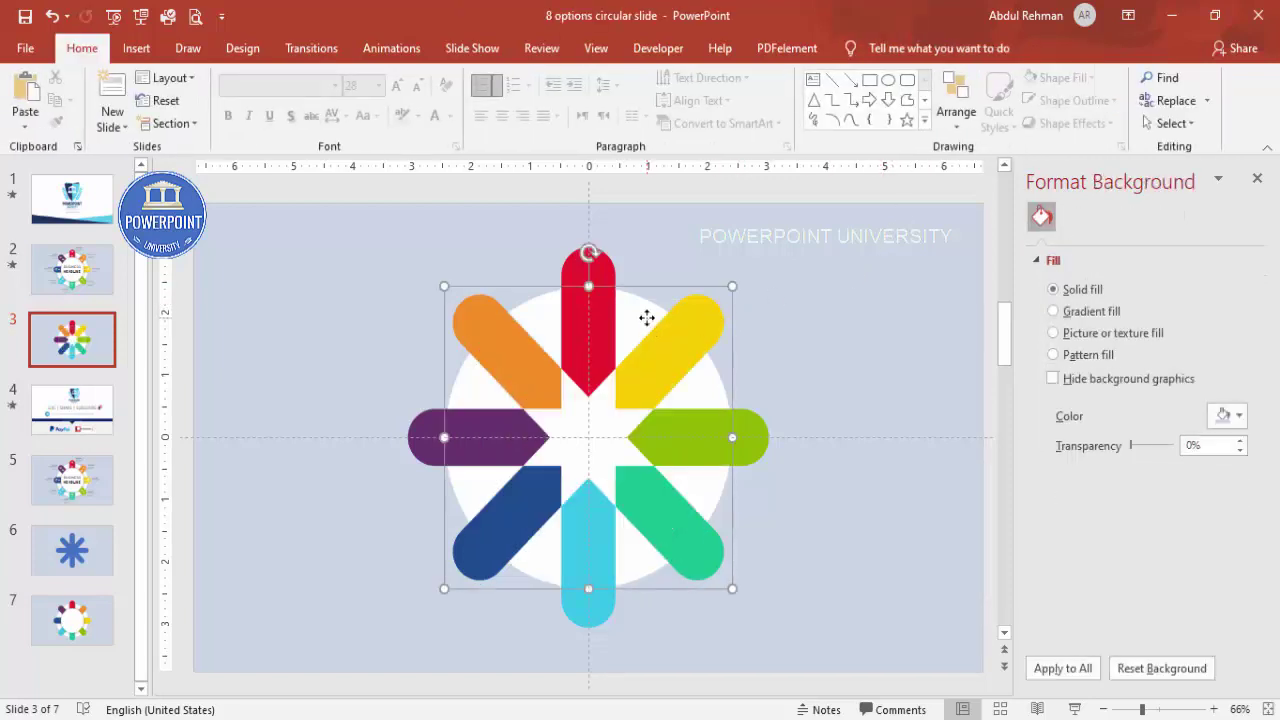
Step: Undo the send-to-back, shrink the white circle to 4.16", and centre it
{"action": "key", "text": "ctrl+z"}
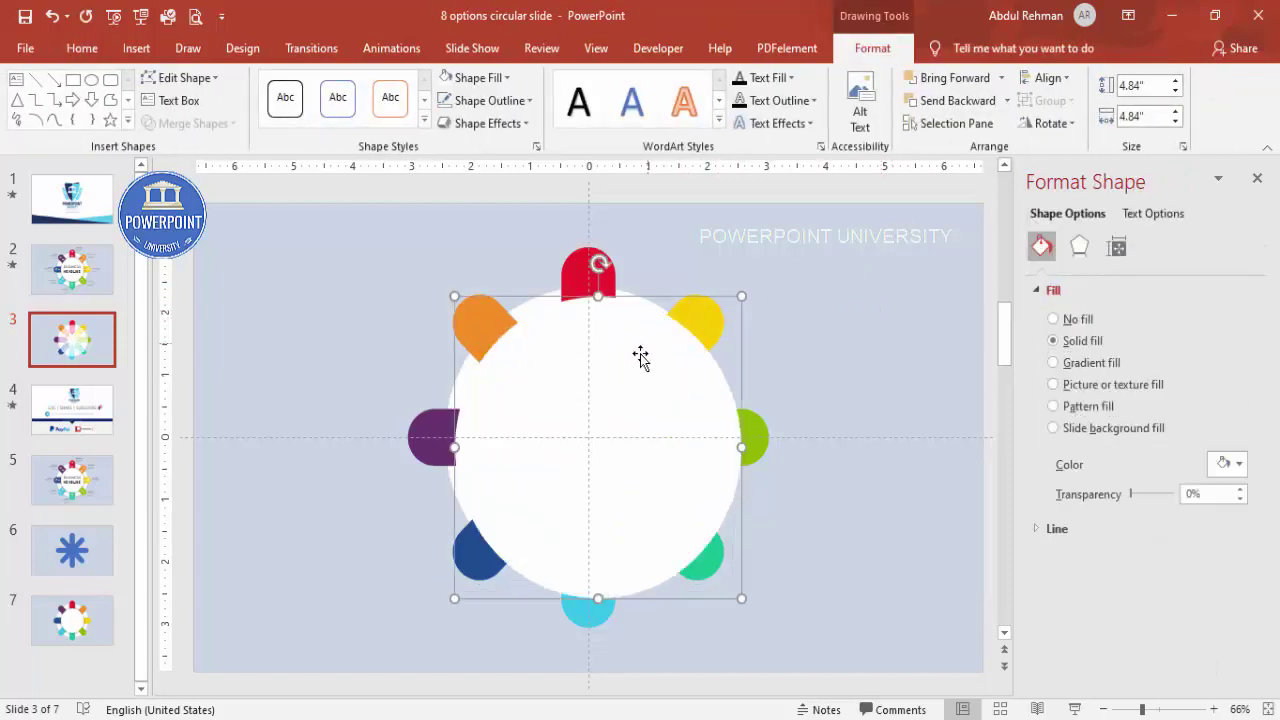
{"action": "left_click_drag", "start_coordinate": [640, 354], "coordinate": [694, 349]}
{"action": "left_click_drag", "start_coordinate": [510, 293], "coordinate": [572, 333]}
{"action": "left_click_drag", "start_coordinate": [574, 334], "coordinate": [579, 336]}
{"action": "left_click", "coordinate": [1046, 78]}
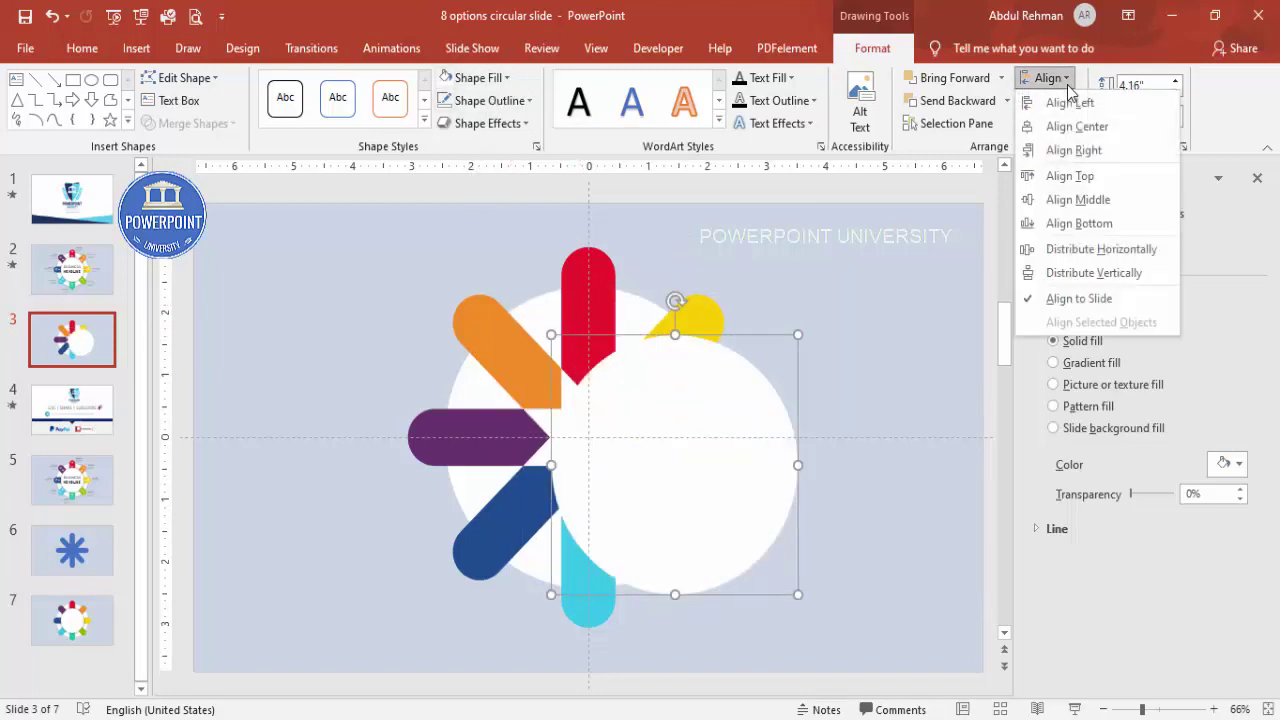
{"action": "left_click", "coordinate": [1085, 126]}
{"action": "left_click", "coordinate": [1050, 78]}
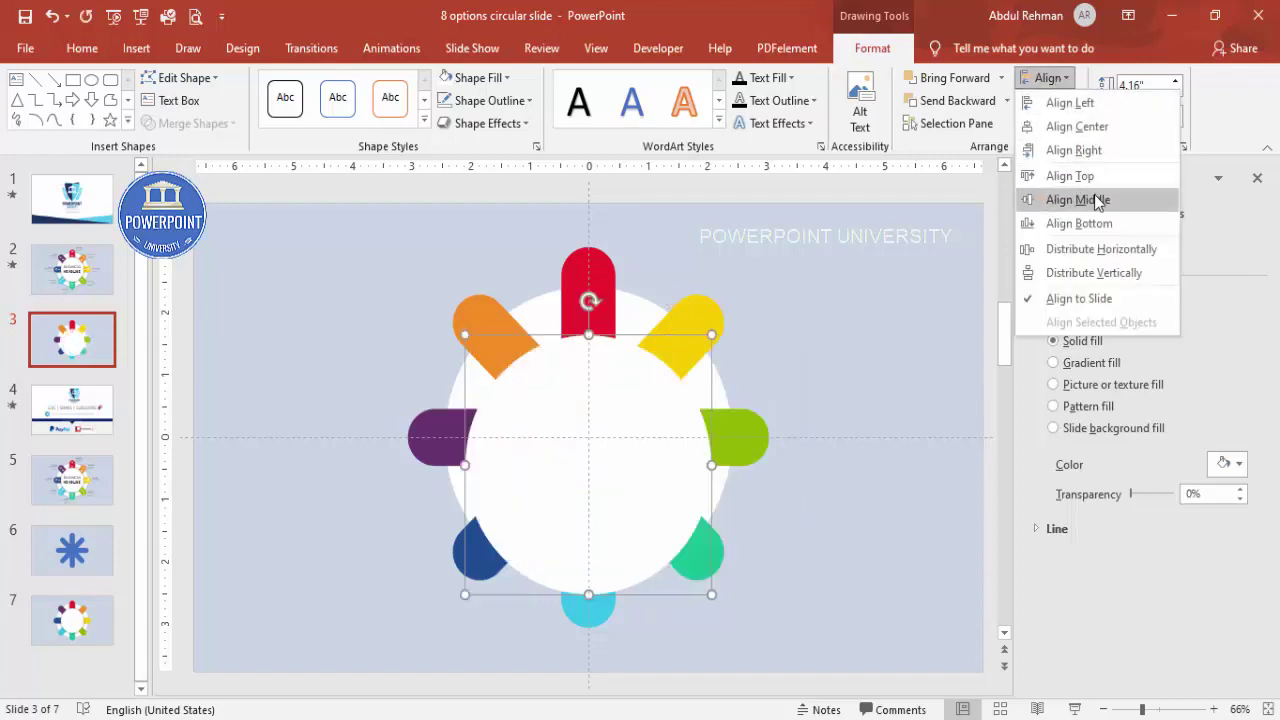
{"action": "left_click", "coordinate": [1071, 200]}
{"action": "left_click", "coordinate": [901, 277]}
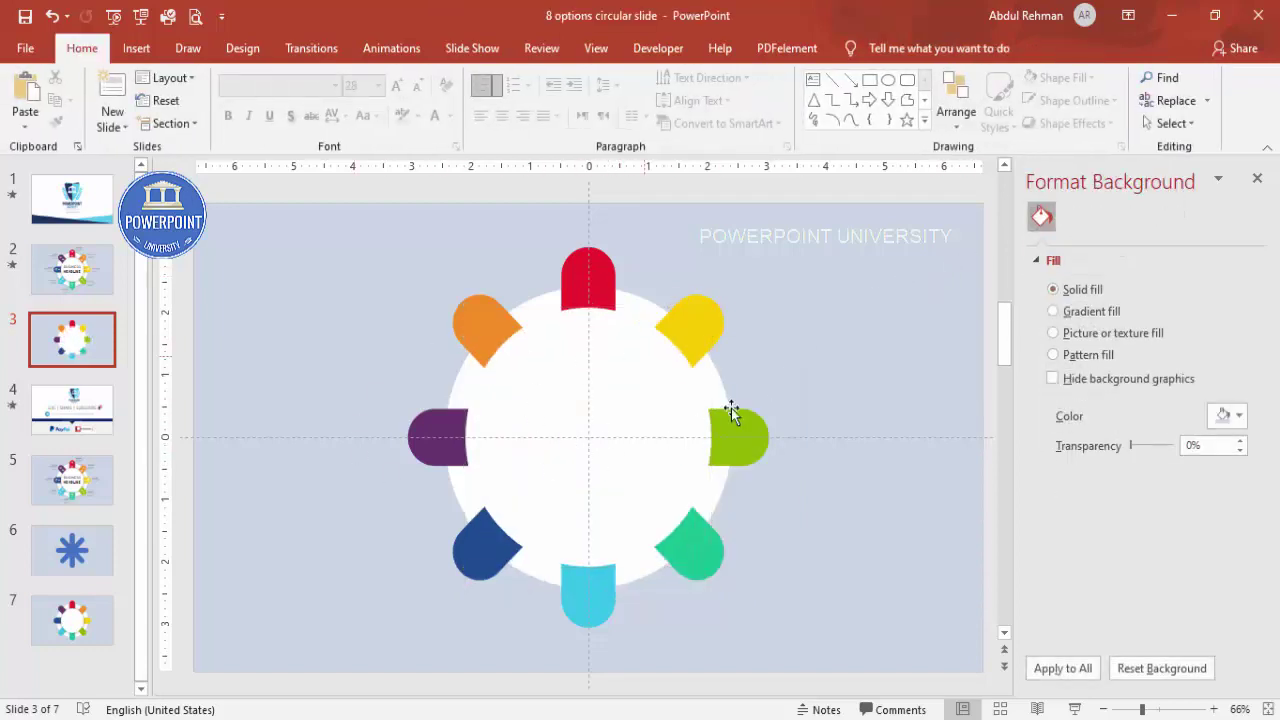
Step: Replace the old centre shape with a new 3.95" white circle centred on the slide
{"action": "left_click", "coordinate": [525, 365]}
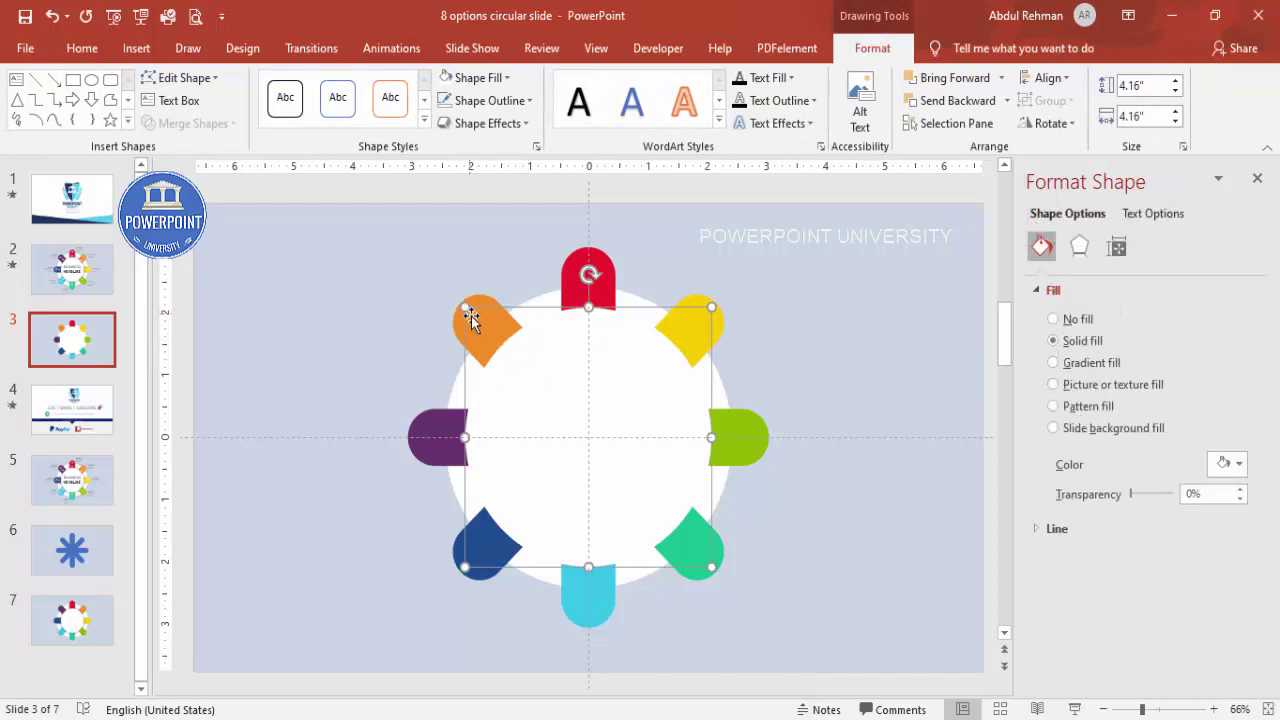
{"action": "key", "text": "Delete"}
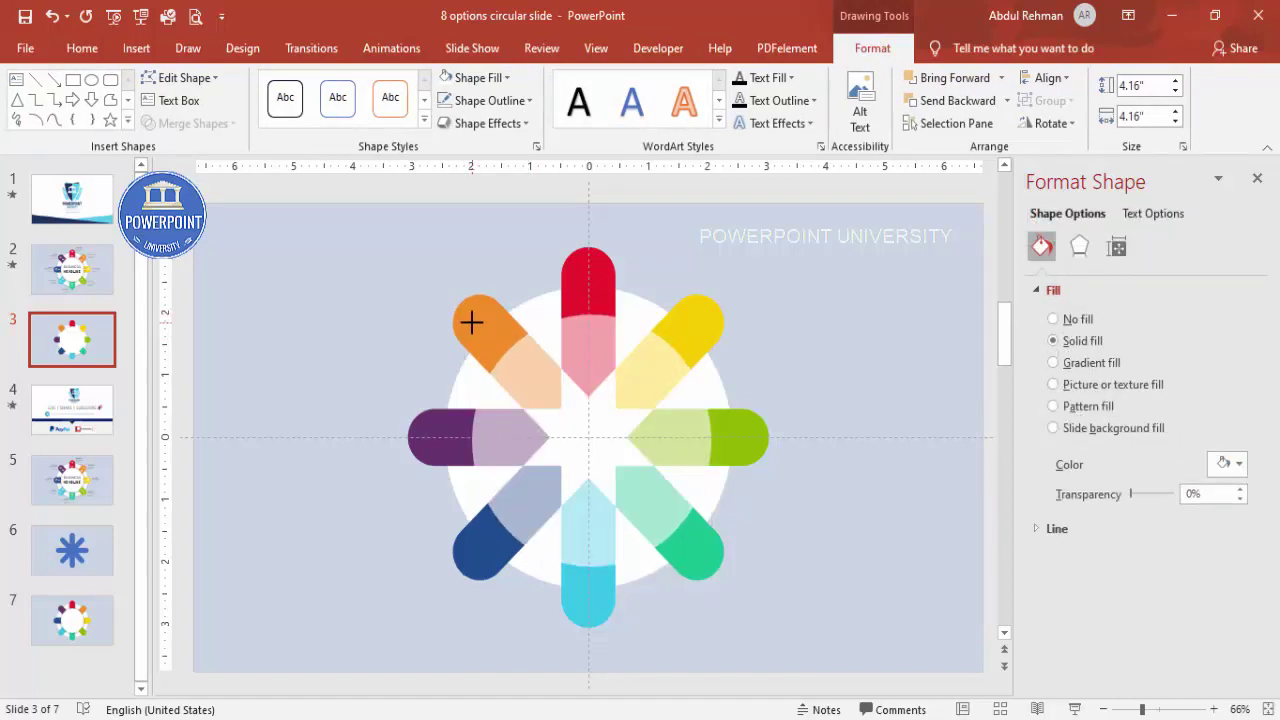
{"action": "left_click_drag", "start_coordinate": [477, 320], "coordinate": [711, 567]}
{"action": "left_click", "coordinate": [1044, 77]}
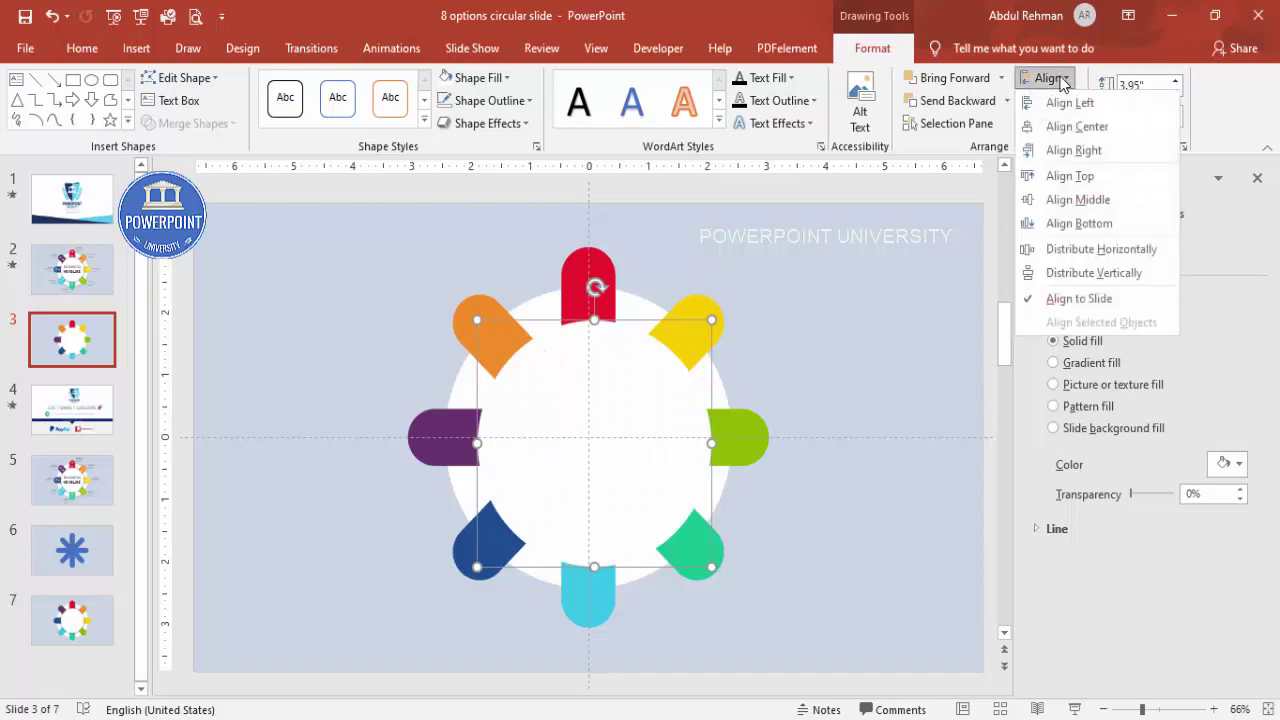
{"action": "left_click", "coordinate": [1075, 126]}
{"action": "left_click", "coordinate": [1048, 78]}
{"action": "left_click", "coordinate": [1078, 199]}
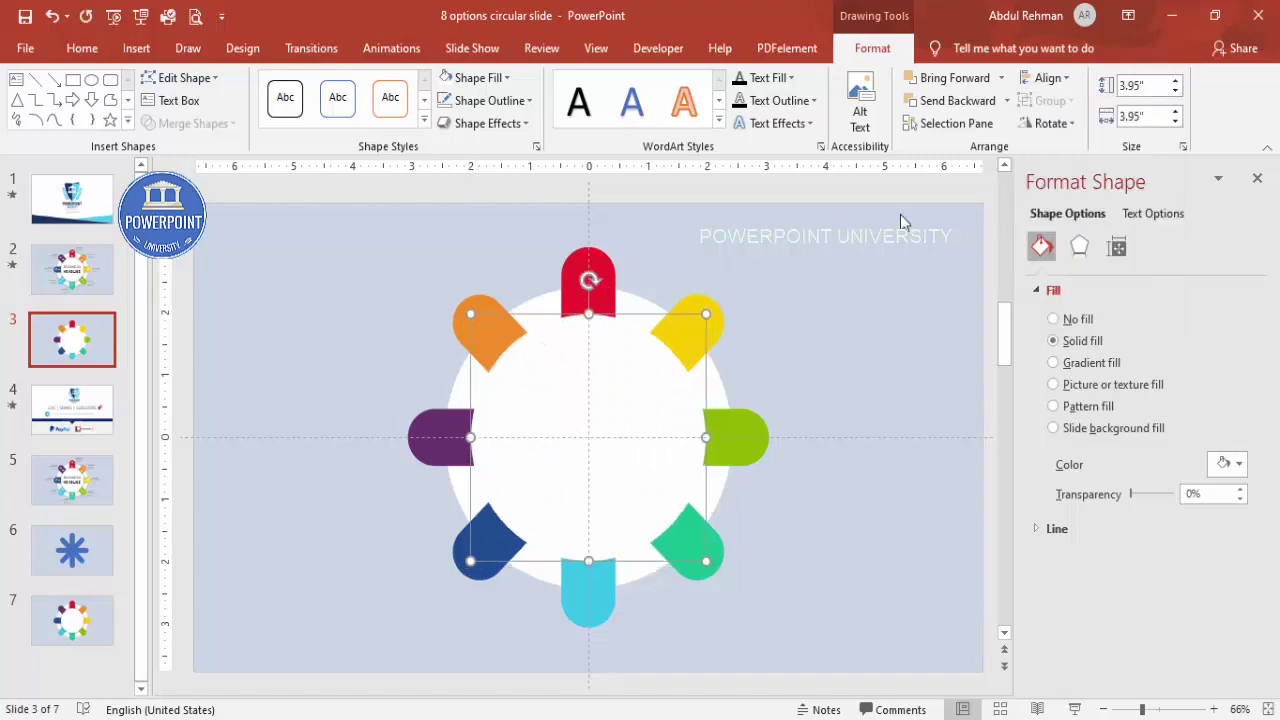
Step: Centre the ring of coloured petals horizontally and vertically on the slide
{"action": "left_click", "coordinate": [707, 302]}
{"action": "left_click", "coordinate": [1048, 78]}
{"action": "left_click", "coordinate": [1077, 122]}
{"action": "left_click", "coordinate": [1048, 77]}
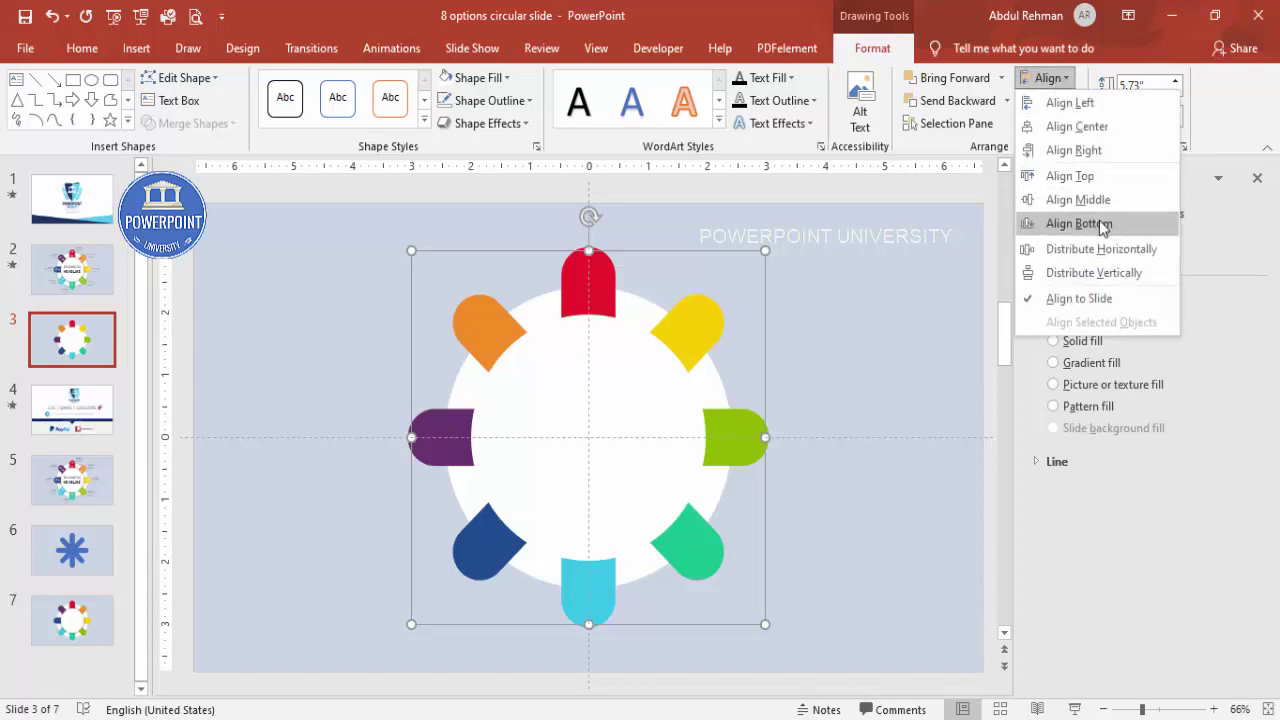
{"action": "left_click", "coordinate": [1097, 202]}
{"action": "left_click", "coordinate": [915, 250]}
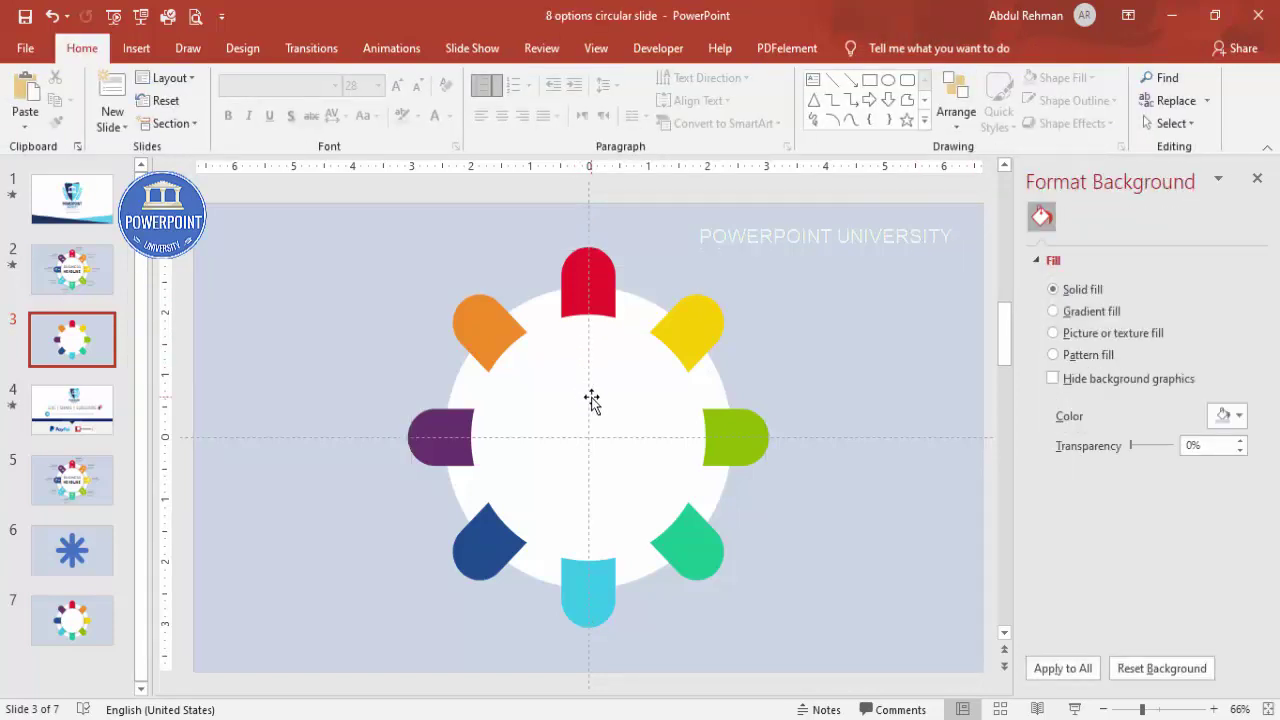
Step: Hide the slide guides and duplicate the white centre circle off to the right
{"action": "left_click", "coordinate": [596, 50]}
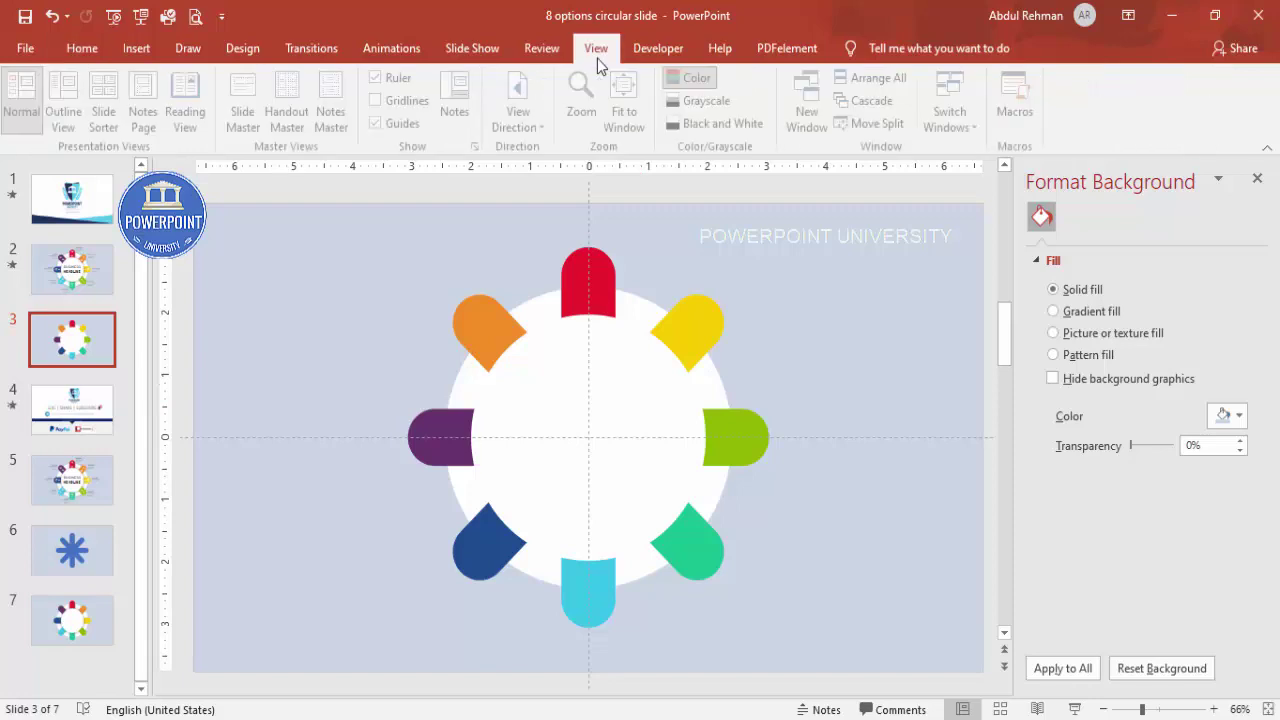
{"action": "left_click", "coordinate": [397, 124]}
{"action": "left_click", "coordinate": [593, 350]}
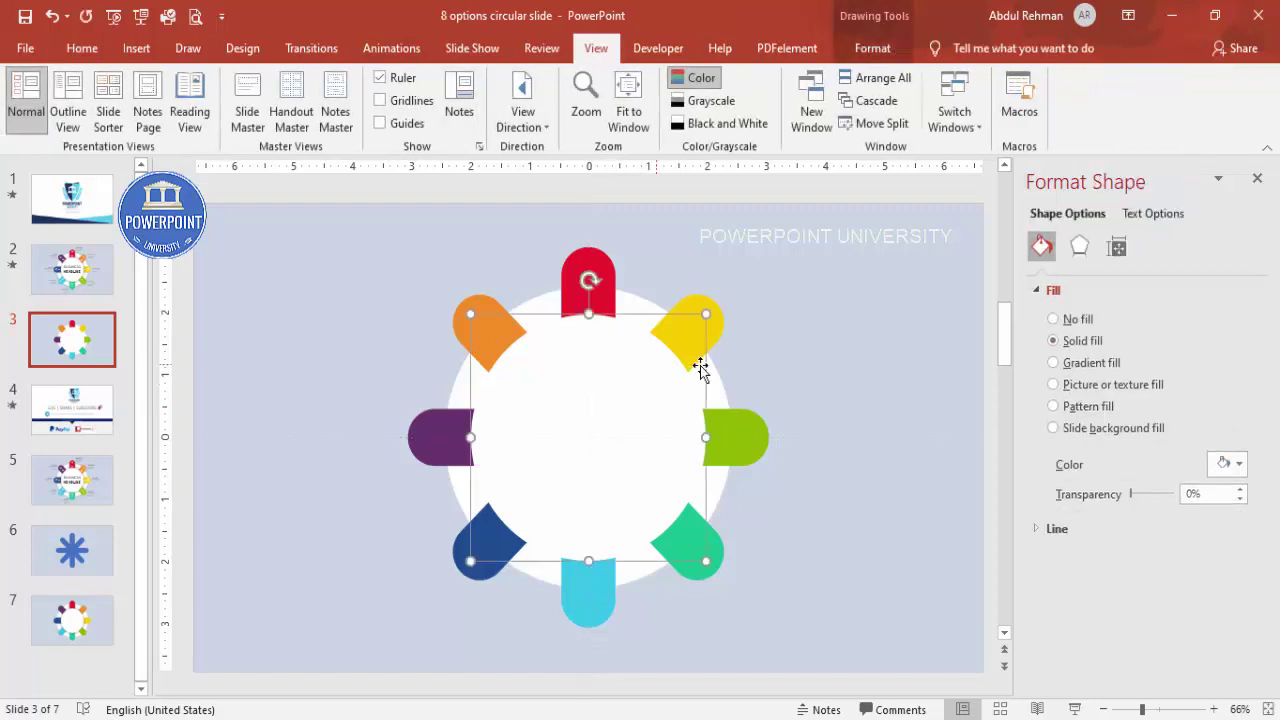
{"action": "left_click_drag", "start_coordinate": [640, 409], "coordinate": [865, 367]}
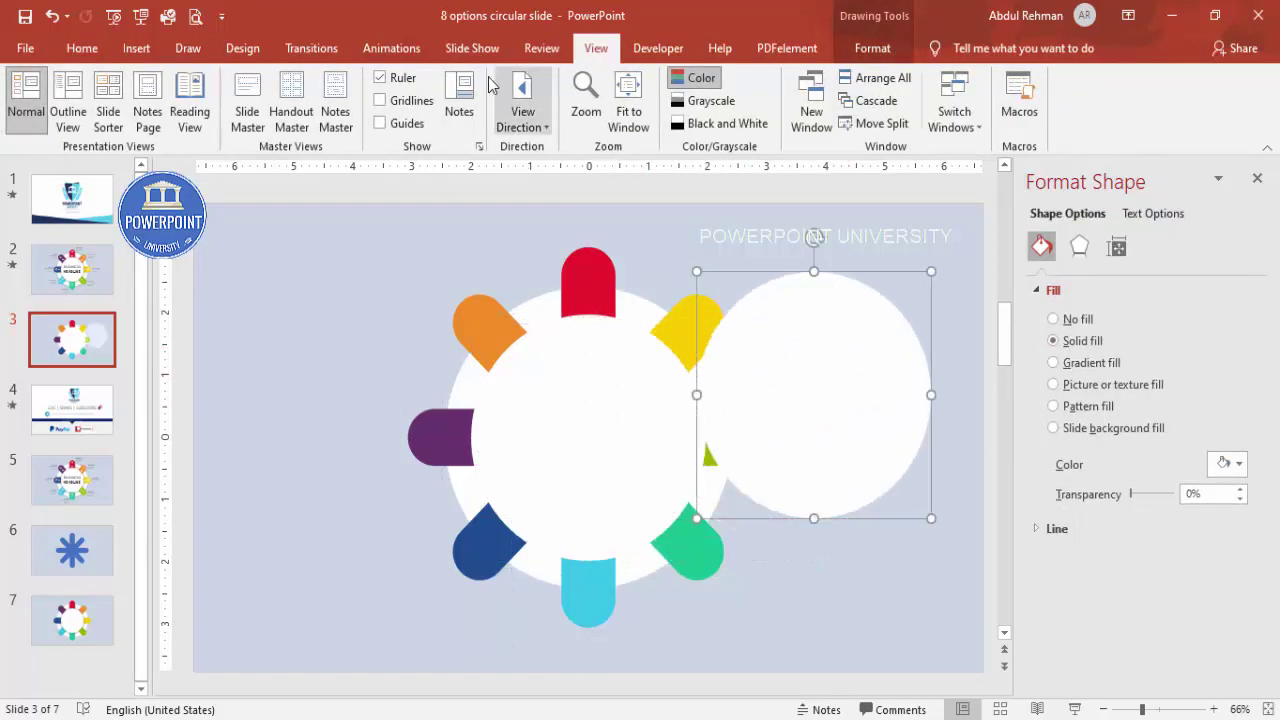
Step: Fill the copied circle black at 64% transparency with 27 pt soft edges
{"action": "left_click", "coordinate": [872, 48]}
{"action": "left_click", "coordinate": [478, 78]}
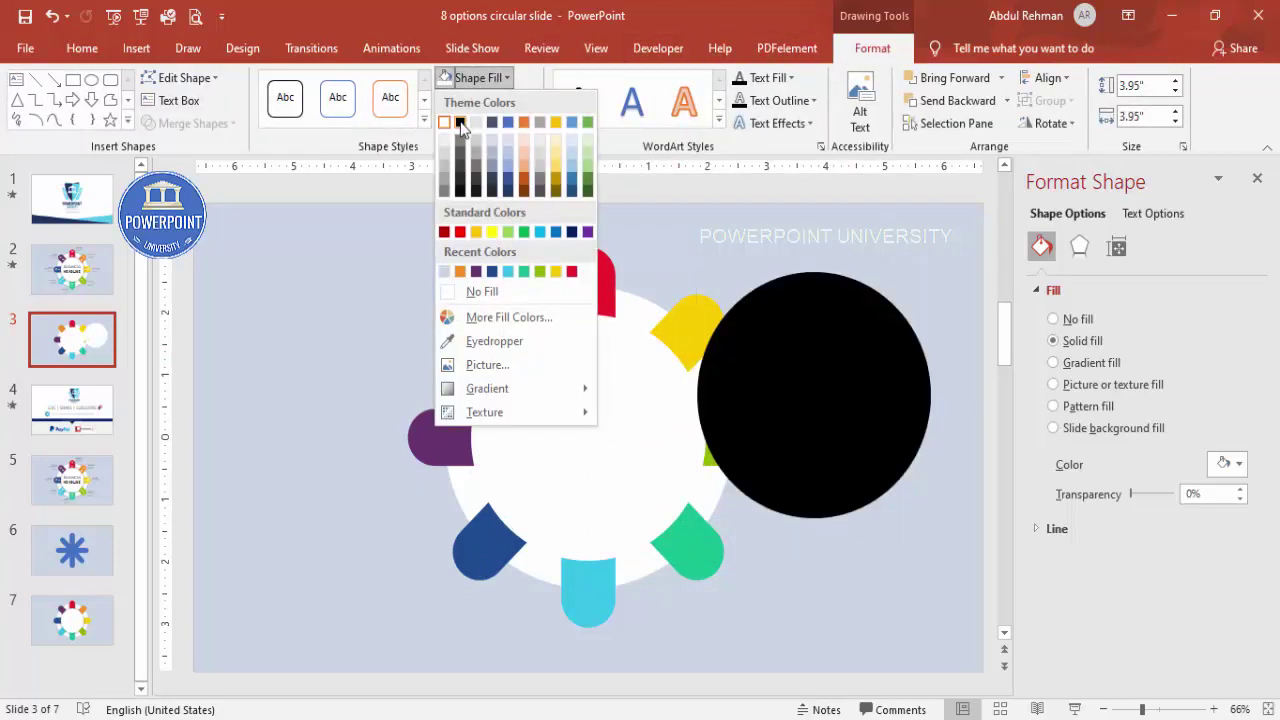
{"action": "left_click", "coordinate": [460, 122]}
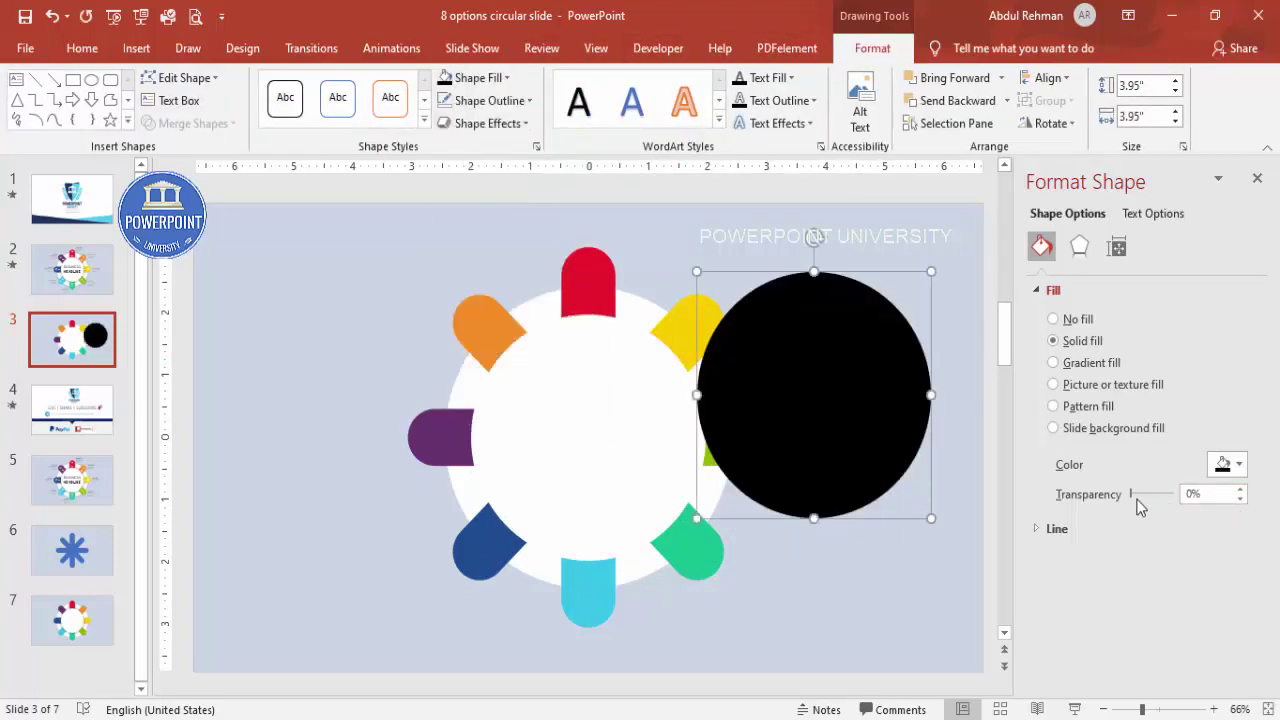
{"action": "left_click_drag", "start_coordinate": [1135, 505], "coordinate": [1161, 503]}
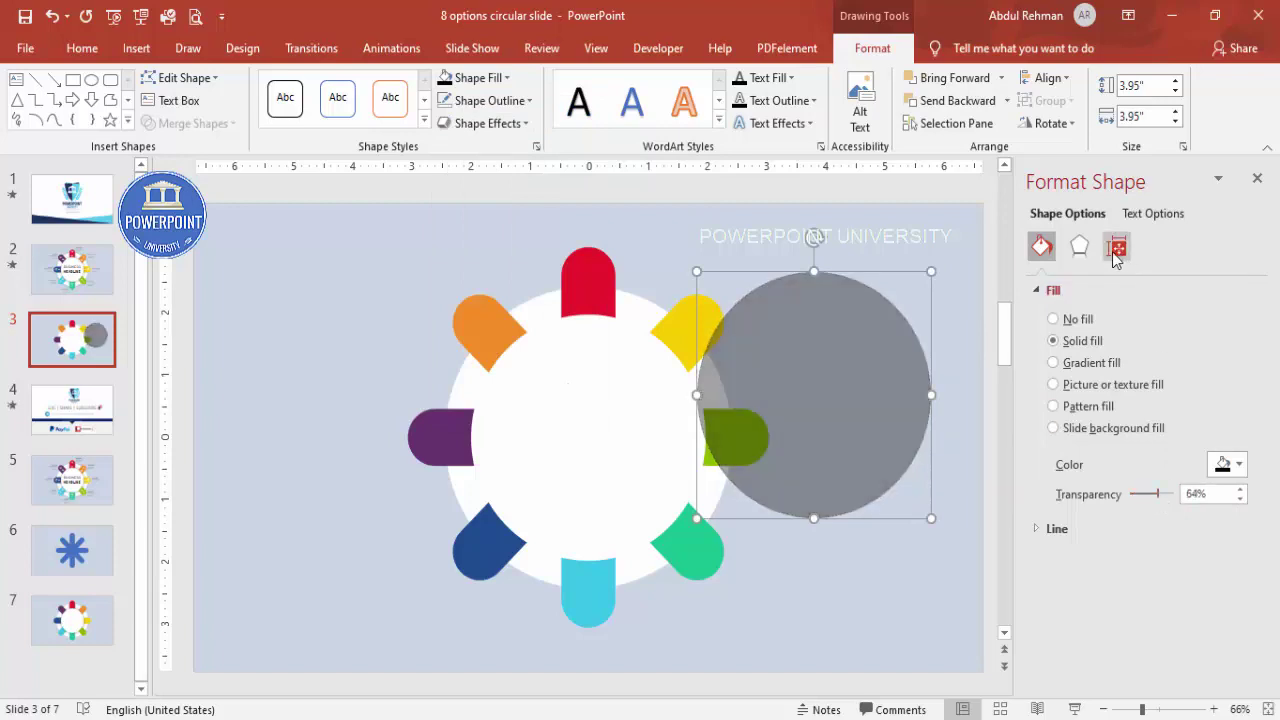
{"action": "left_click", "coordinate": [1081, 248]}
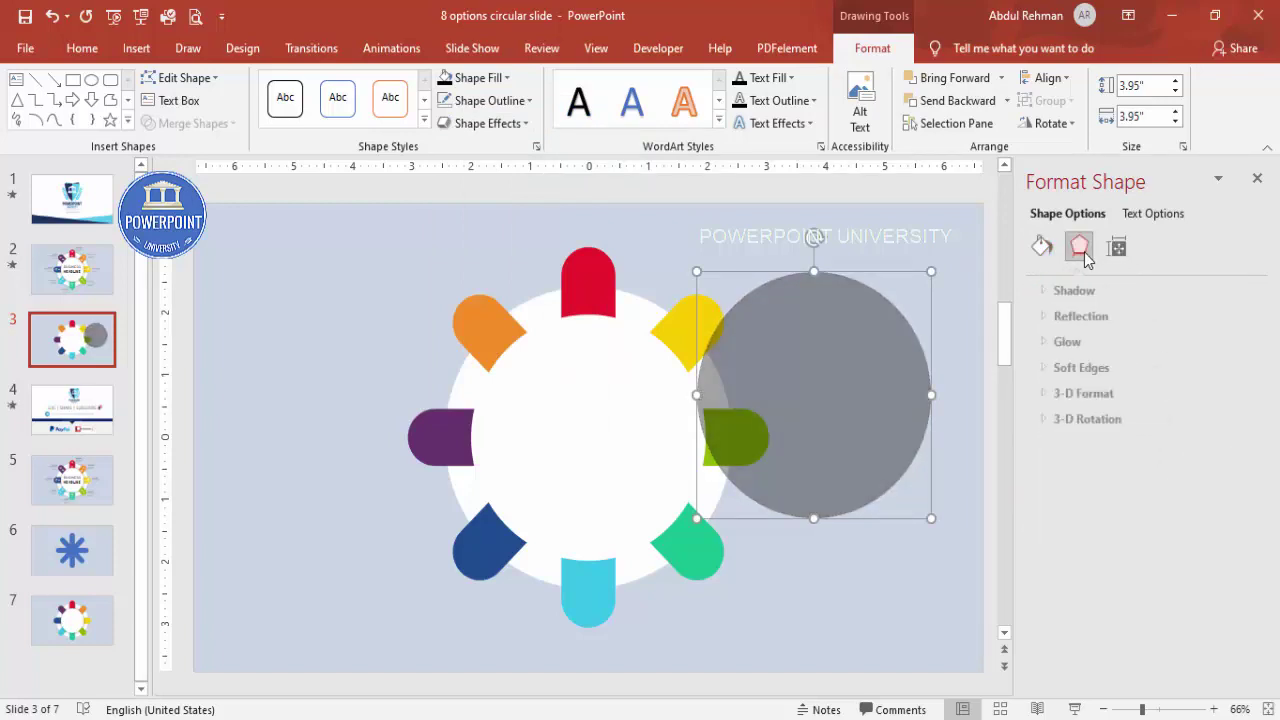
{"action": "left_click", "coordinate": [1074, 368]}
{"action": "left_click", "coordinate": [1241, 419]}
{"action": "left_click", "coordinate": [1241, 422]}
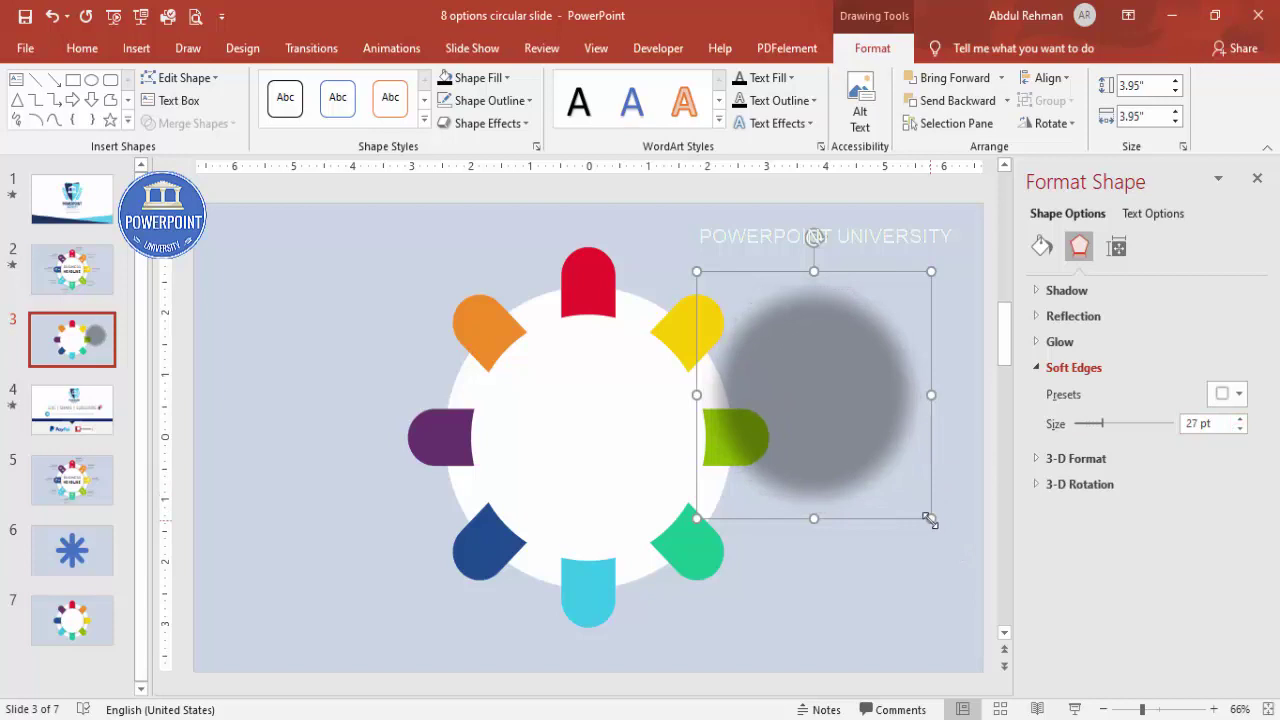
Step: Enlarge the grey circle to 4.84" and move it over the white centre
{"action": "left_click_drag", "start_coordinate": [930, 518], "coordinate": [950, 558]}
{"action": "left_click_drag", "start_coordinate": [900, 463], "coordinate": [651, 486]}
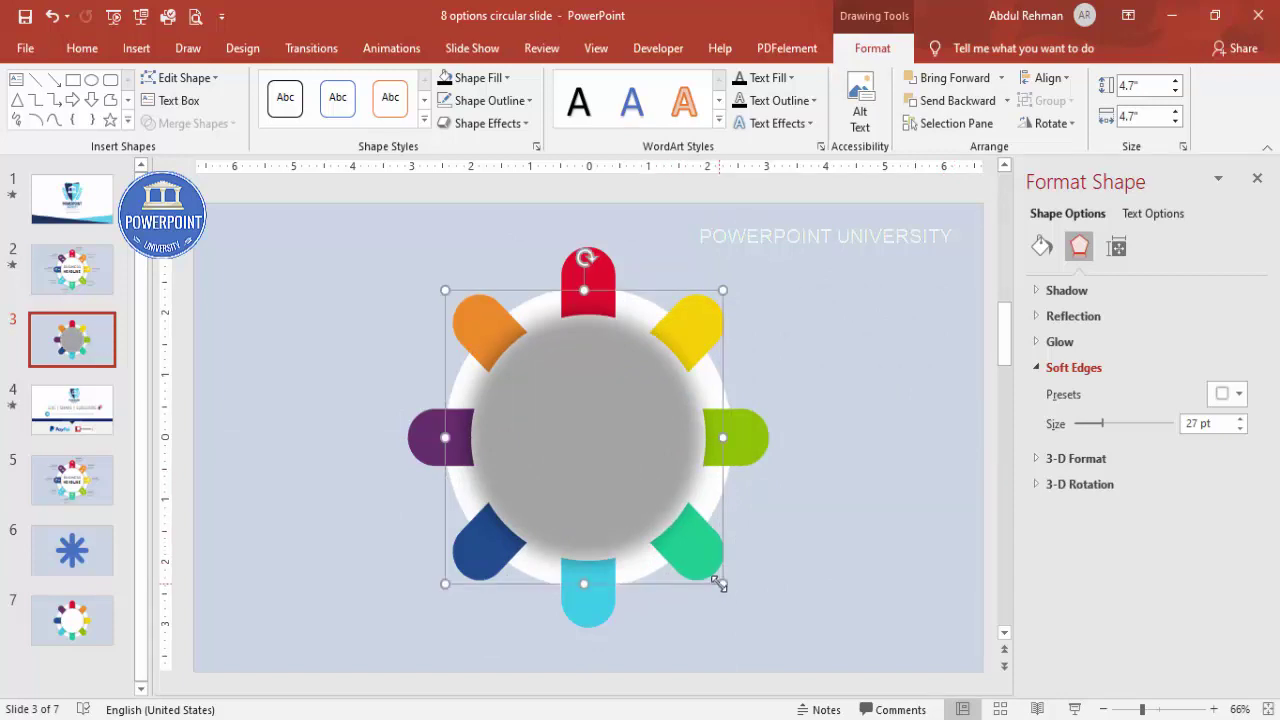
{"action": "left_click_drag", "start_coordinate": [718, 583], "coordinate": [726, 592]}
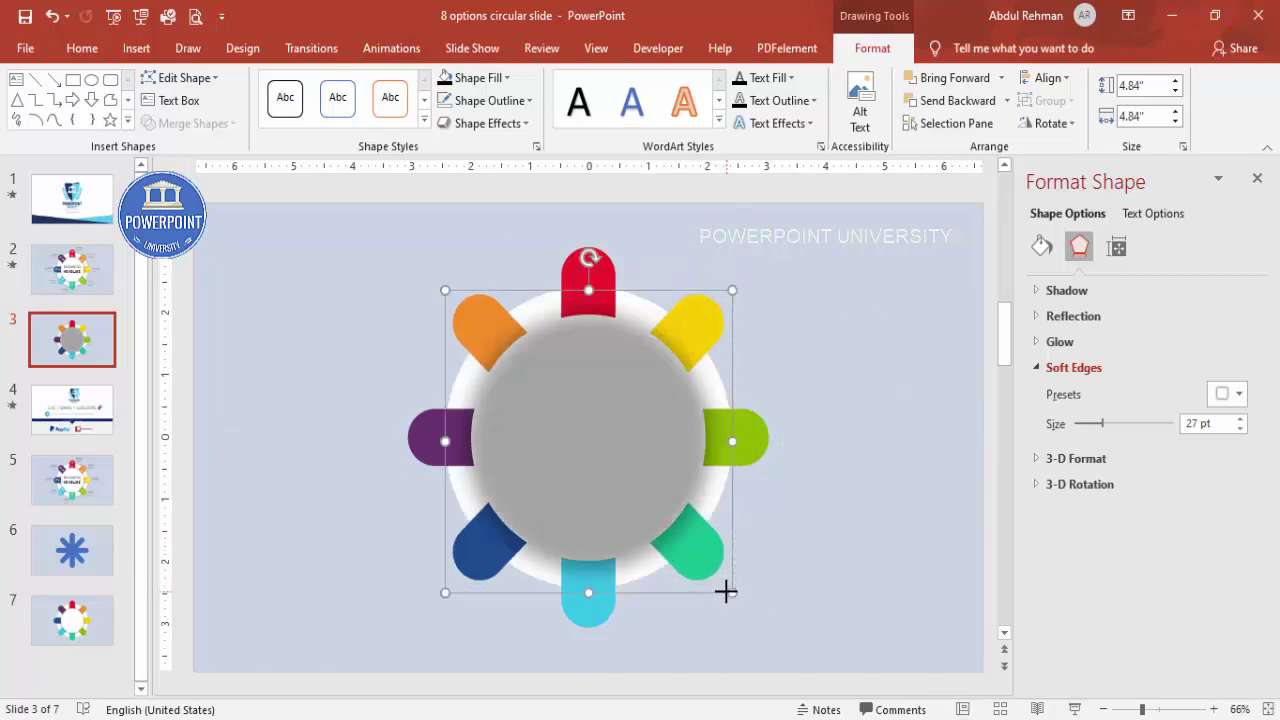
Step: Centre the grey circle on the slide and send it behind the white circle
{"action": "left_click", "coordinate": [1046, 78]}
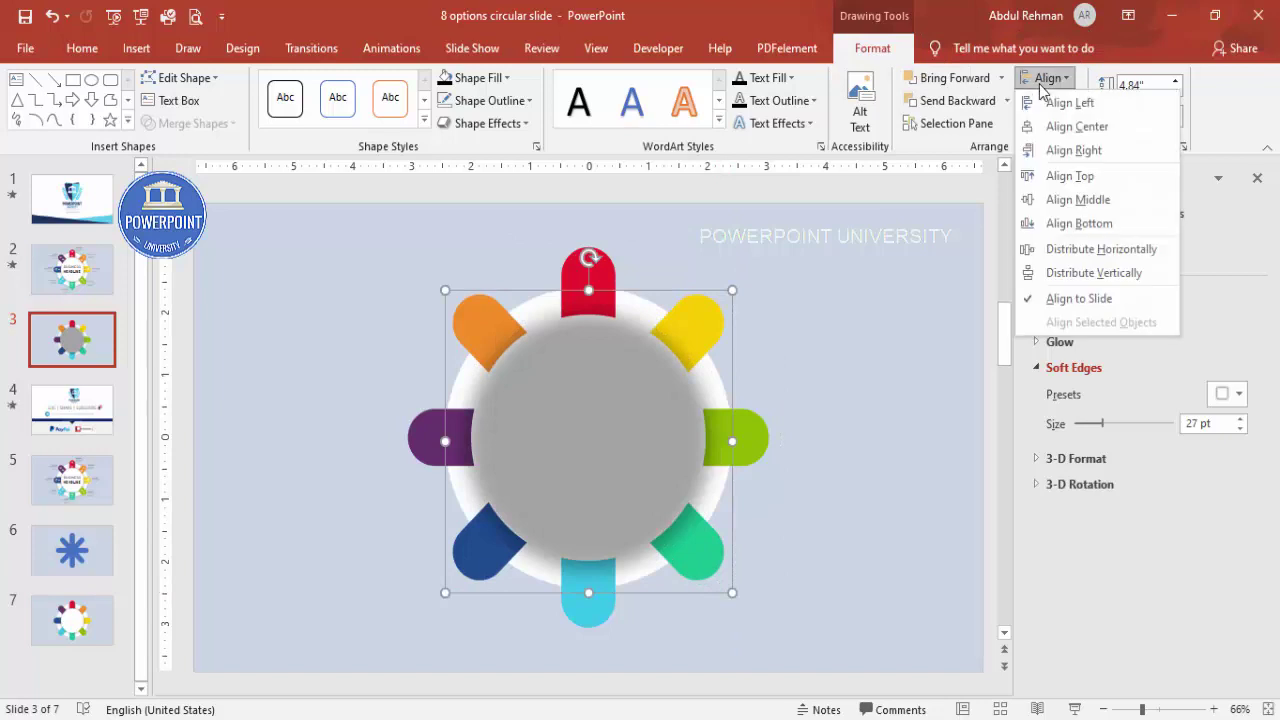
{"action": "left_click", "coordinate": [1060, 126]}
{"action": "left_click", "coordinate": [1046, 78]}
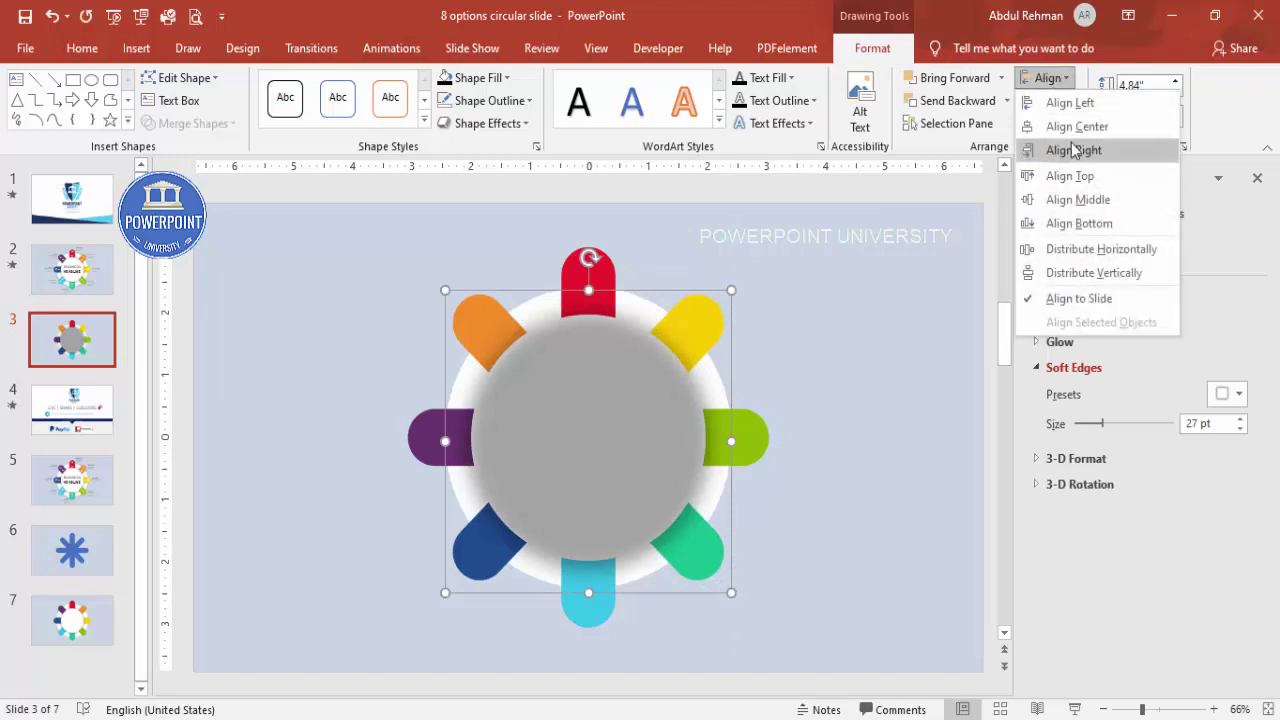
{"action": "left_click", "coordinate": [1078, 197]}
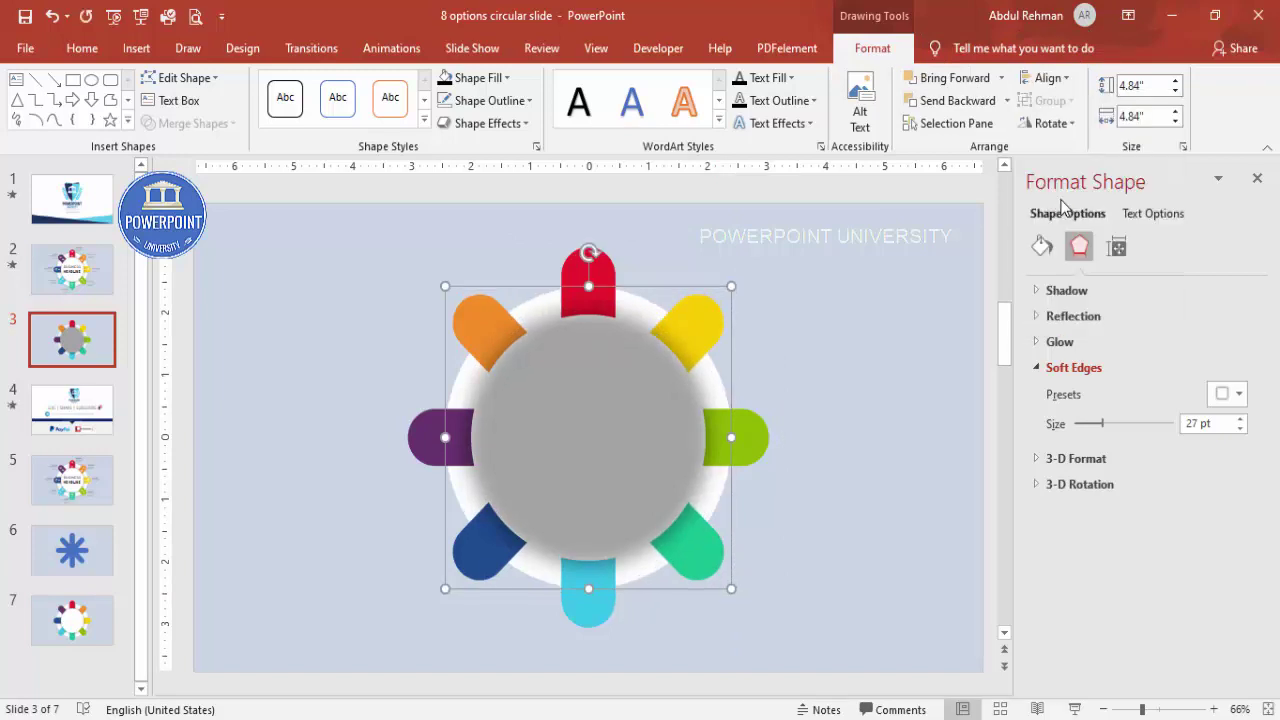
{"action": "left_click", "coordinate": [955, 100]}
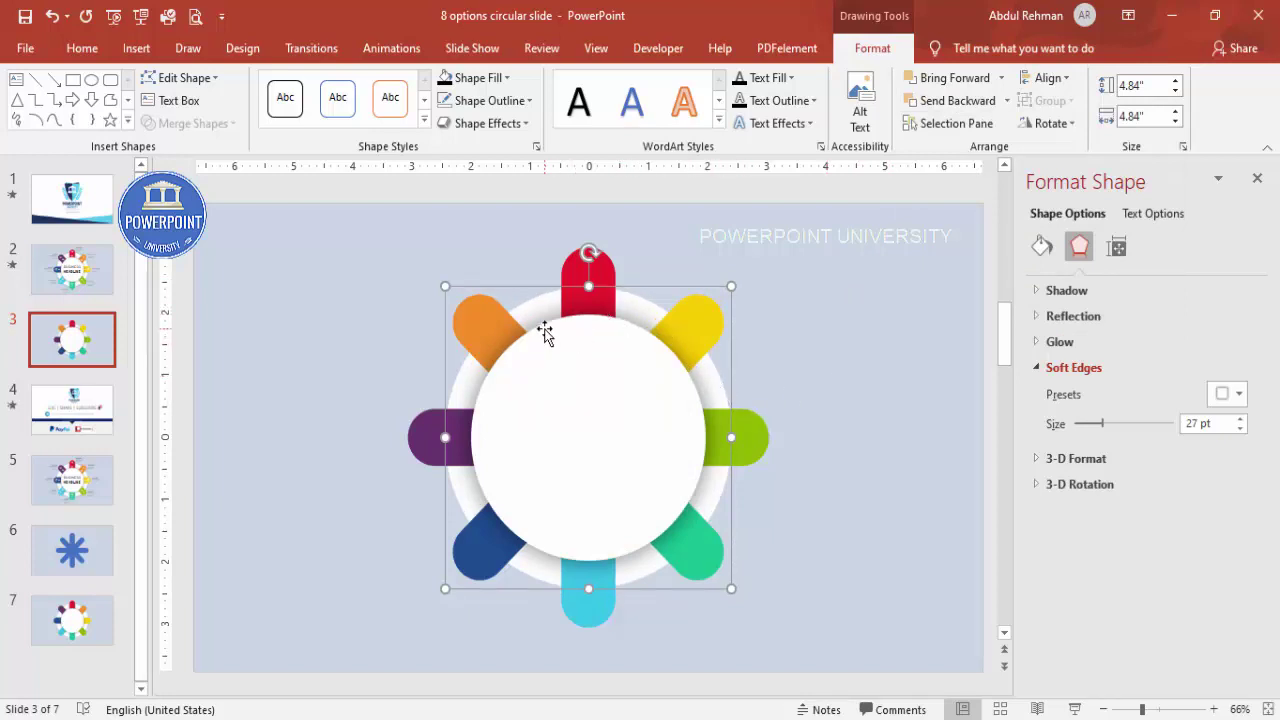
Step: Enlarge the grey circle to 6.04", re-centre it, and send it to the back
{"action": "left_click_drag", "start_coordinate": [541, 333], "coordinate": [849, 380]}
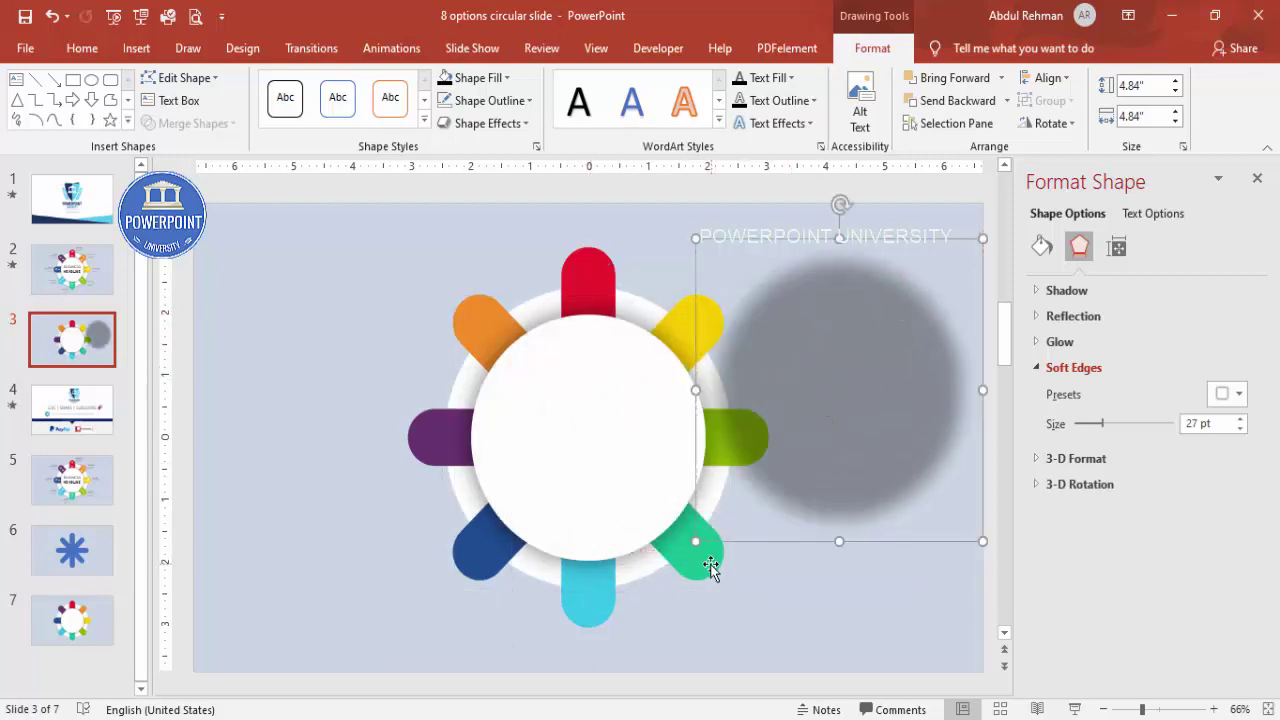
{"action": "left_click_drag", "start_coordinate": [667, 570], "coordinate": [624, 615]}
{"action": "left_click", "coordinate": [1045, 77]}
{"action": "left_click", "coordinate": [1042, 125]}
{"action": "left_click", "coordinate": [1047, 79]}
{"action": "left_click", "coordinate": [1060, 199]}
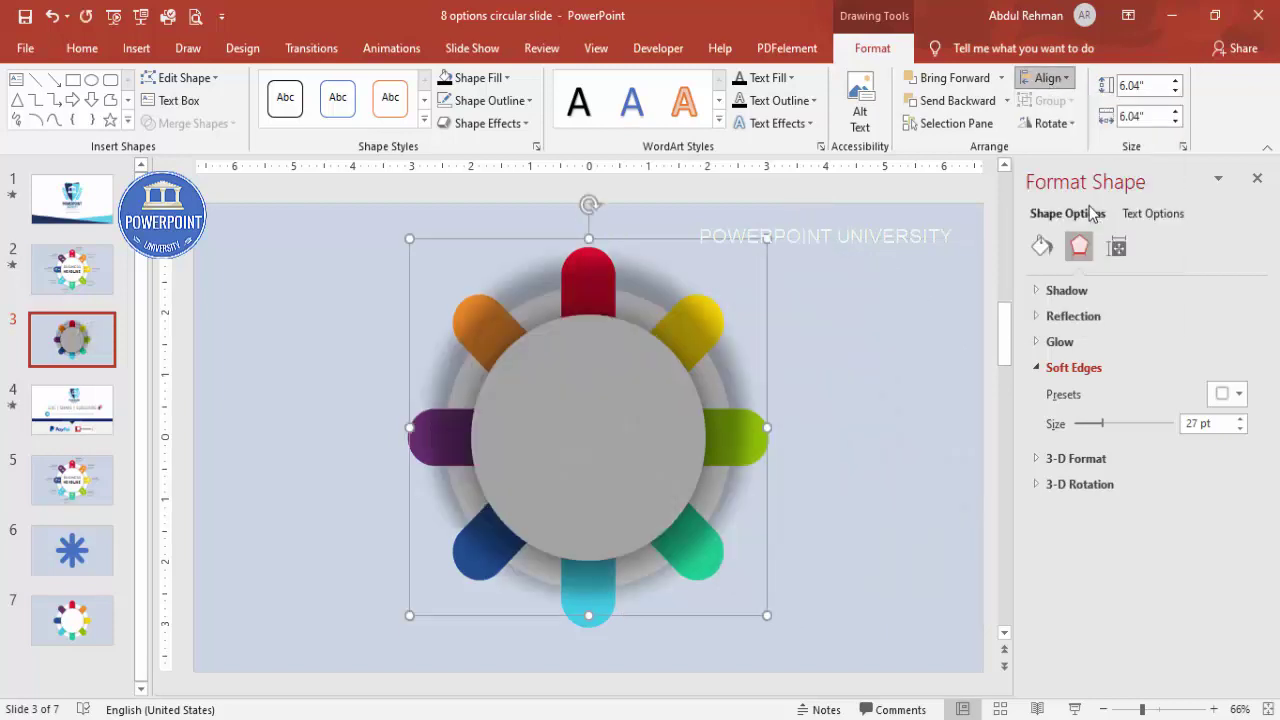
{"action": "left_click", "coordinate": [1006, 100]}
{"action": "left_click", "coordinate": [960, 149]}
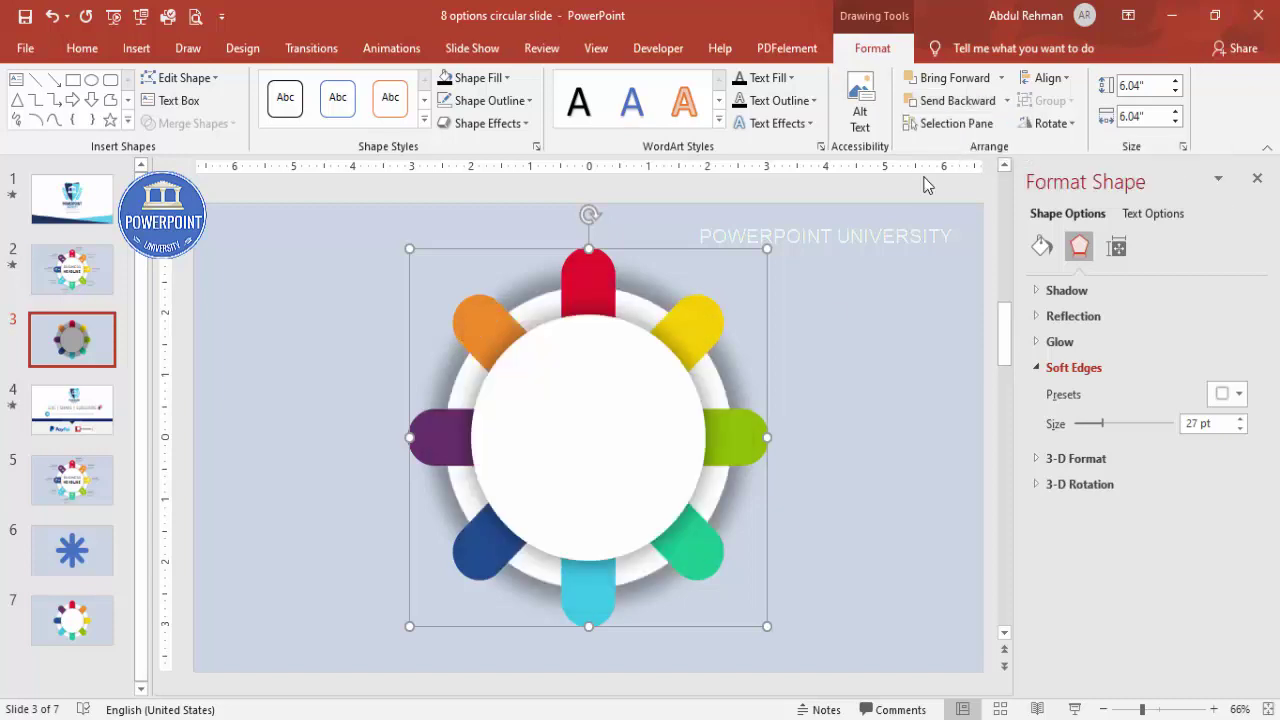
{"action": "left_click", "coordinate": [825, 322]}
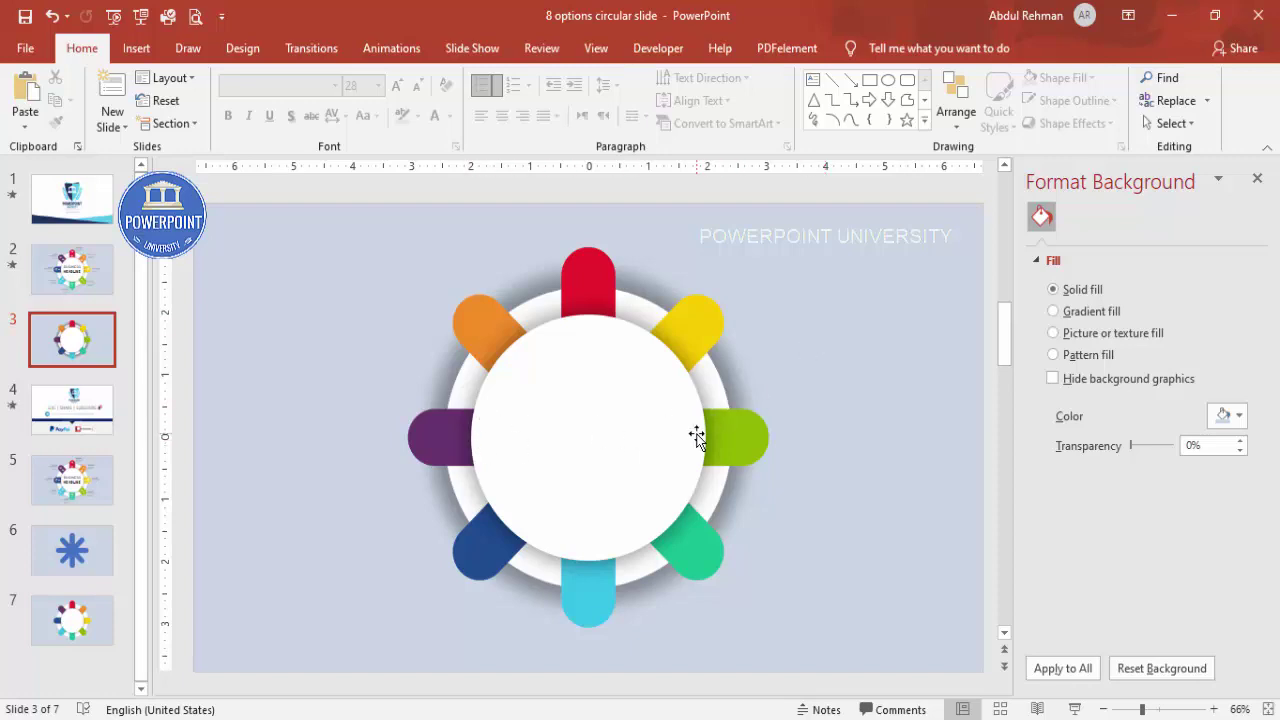
Step: Add a text box in the white centre reading BUSINESS on one line, HEADLINE below
{"action": "left_click", "coordinate": [136, 48]}
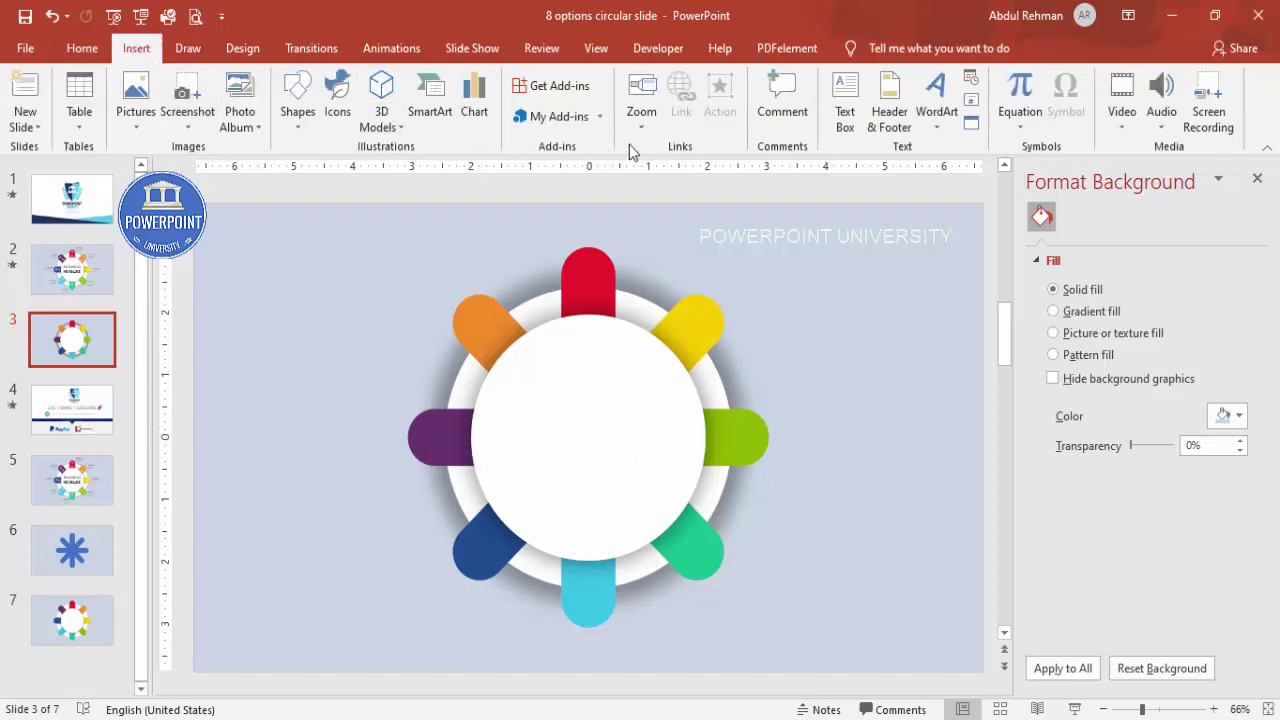
{"action": "left_click", "coordinate": [845, 110]}
{"action": "left_click_drag", "start_coordinate": [511, 416], "coordinate": [677, 456]}
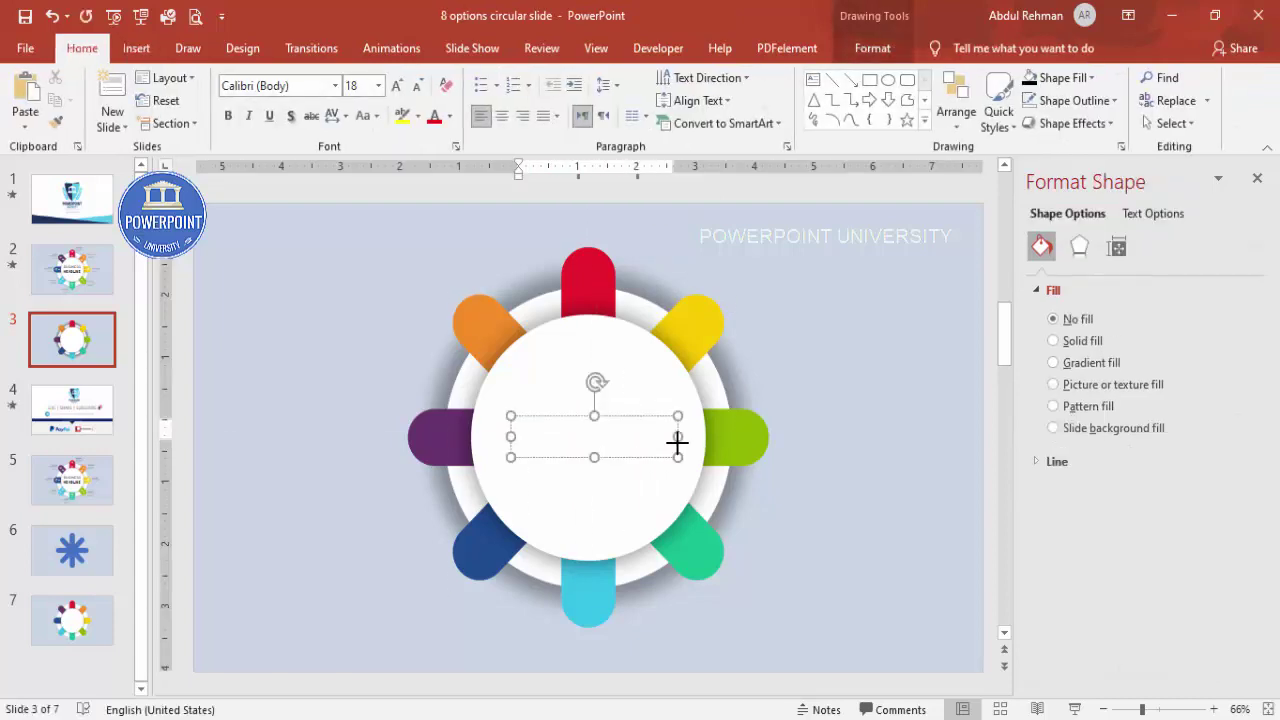
{"action": "type", "text": "BUSINES"}
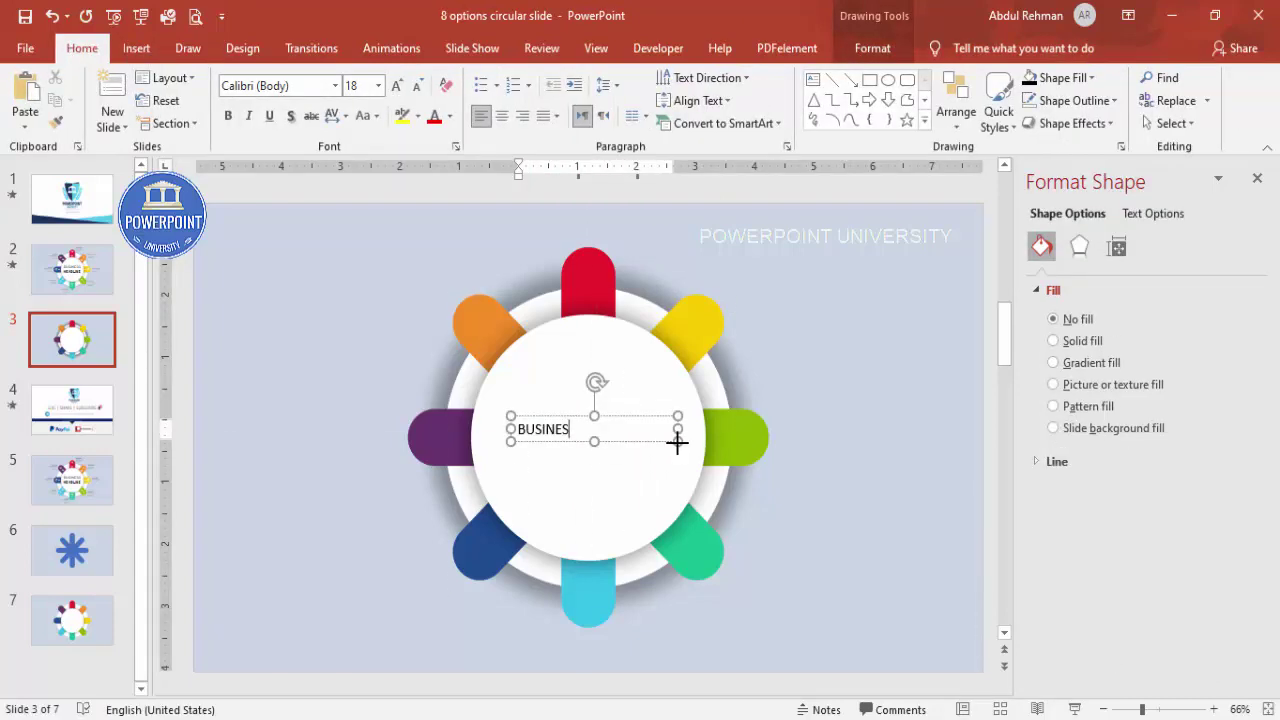
{"action": "type", "text": "S"}
{"action": "key", "text": "Return"}
{"action": "type", "text": "HEADLI"}
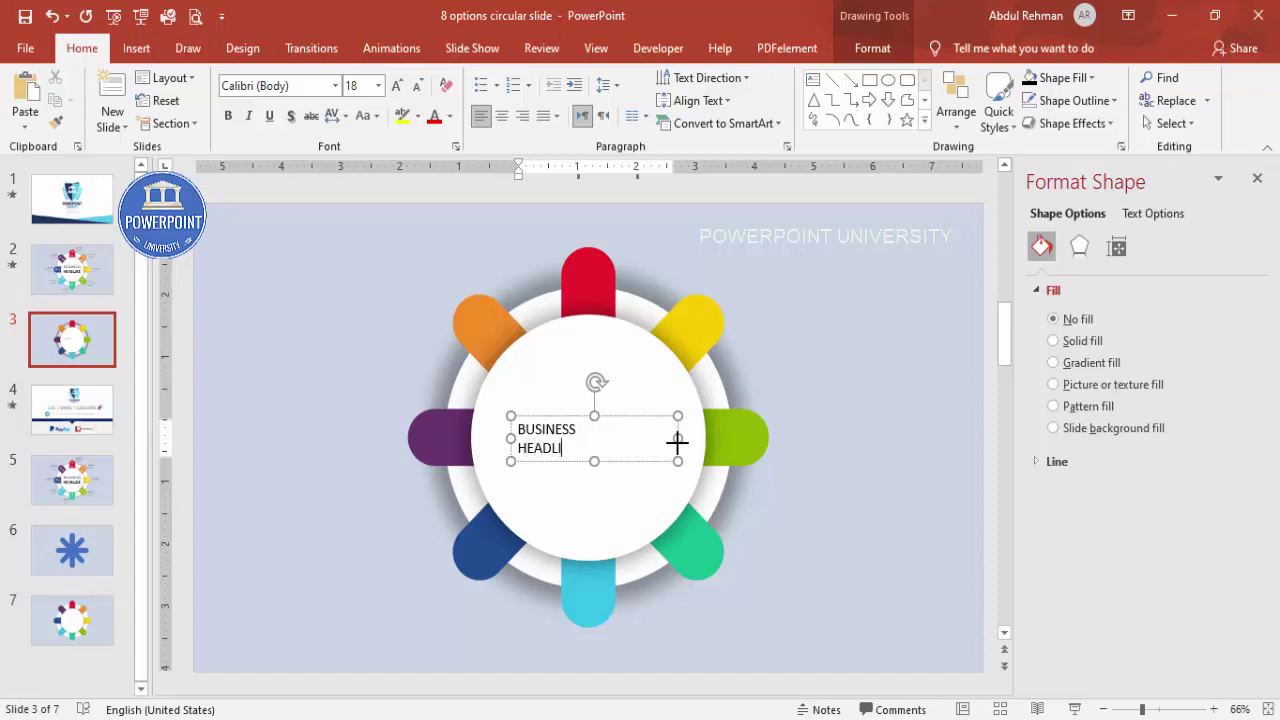
{"action": "type", "text": "NE"}
Step: Centre the headline text, enlarge it to 40 pt, and position it within the circle
{"action": "left_click", "coordinate": [641, 416]}
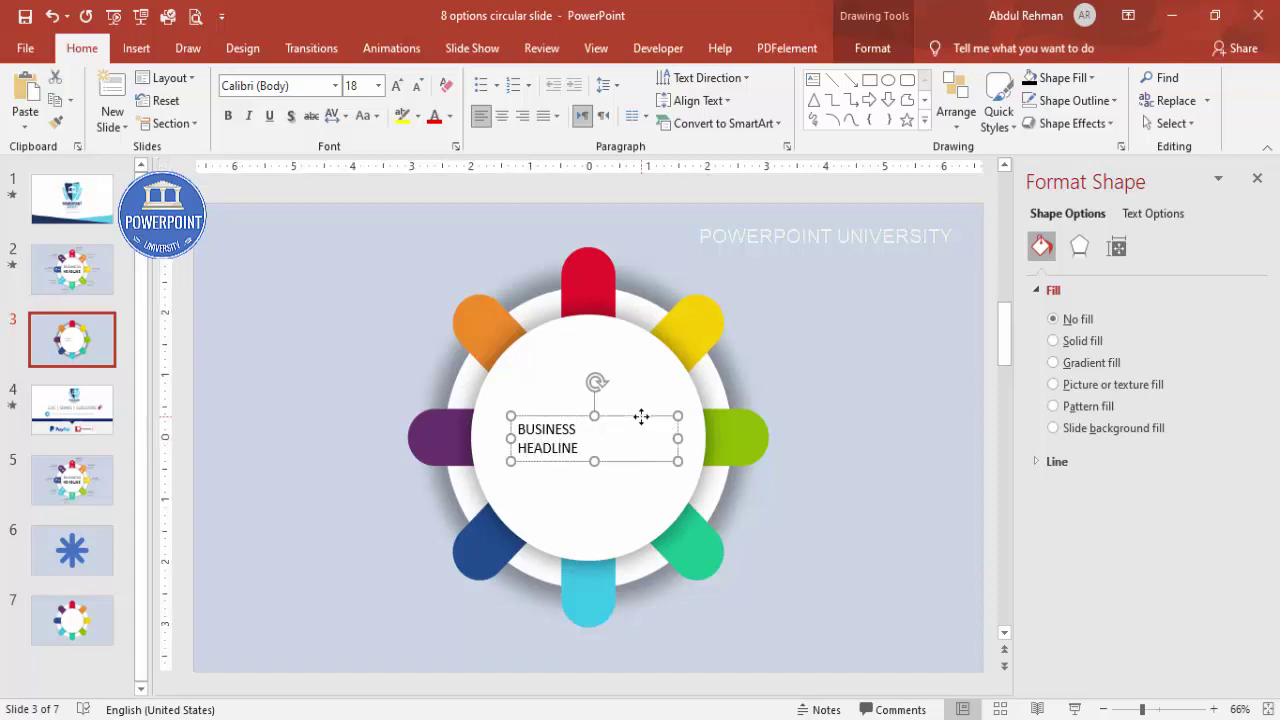
{"action": "left_click", "coordinate": [501, 115]}
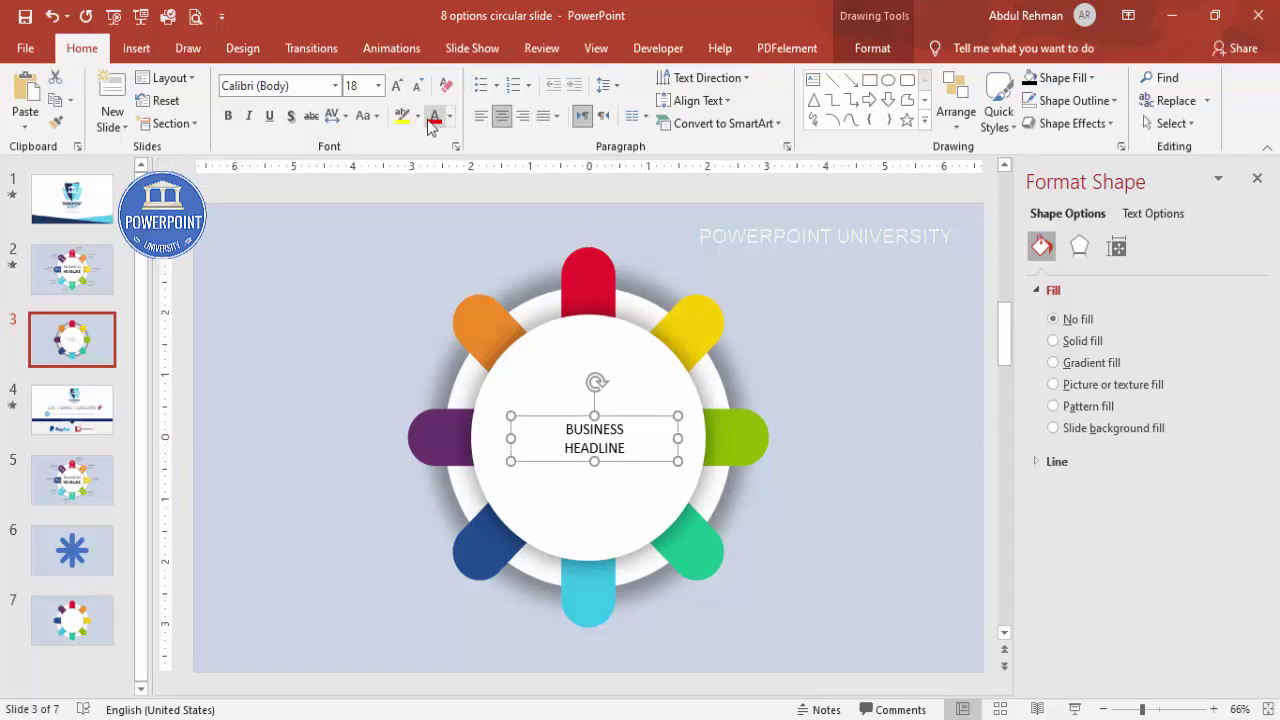
{"action": "left_click", "coordinate": [397, 86]}
{"action": "left_click", "coordinate": [397, 86]}
{"action": "left_click", "coordinate": [397, 86]}
{"action": "left_click", "coordinate": [397, 86]}
{"action": "left_click", "coordinate": [397, 86]}
{"action": "left_click", "coordinate": [397, 86]}
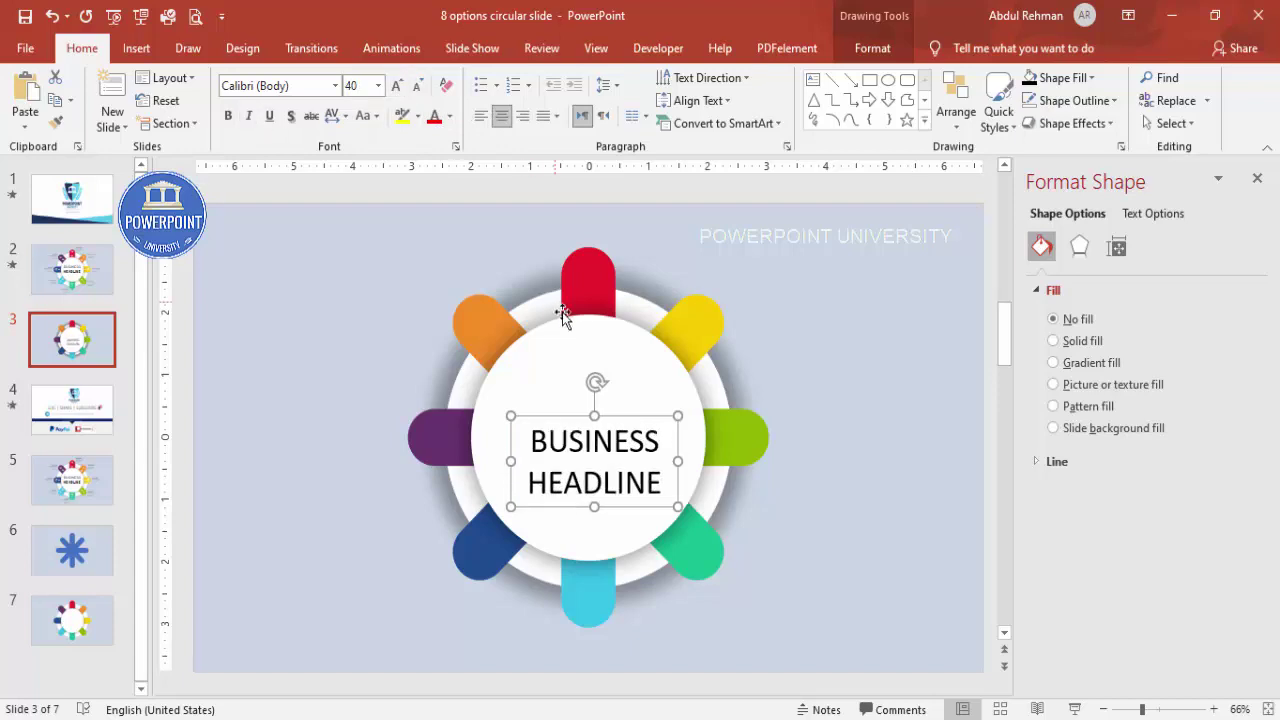
{"action": "left_click_drag", "start_coordinate": [624, 420], "coordinate": [621, 396]}
{"action": "left_click_drag", "start_coordinate": [535, 461], "coordinate": [699, 457]}
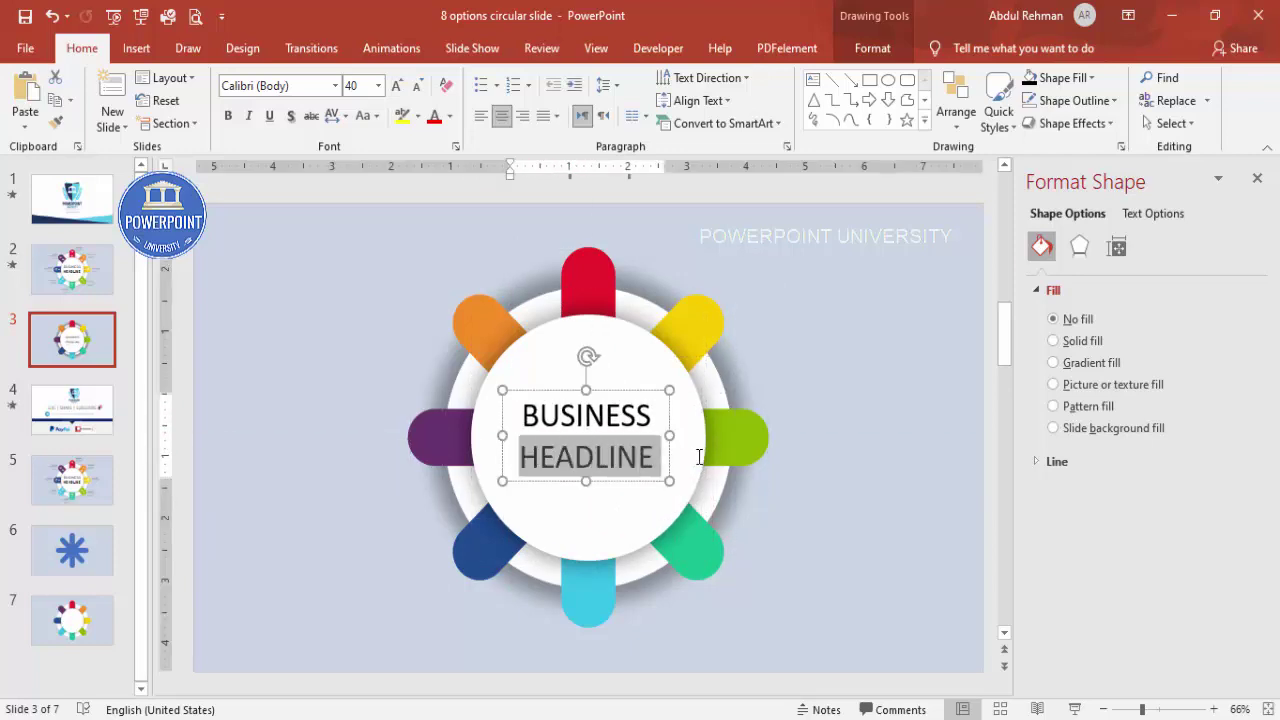
Step: Bold HEADLINE, colour BUSINESS grey, then open the Insert Icons library
{"action": "left_click", "coordinate": [228, 116]}
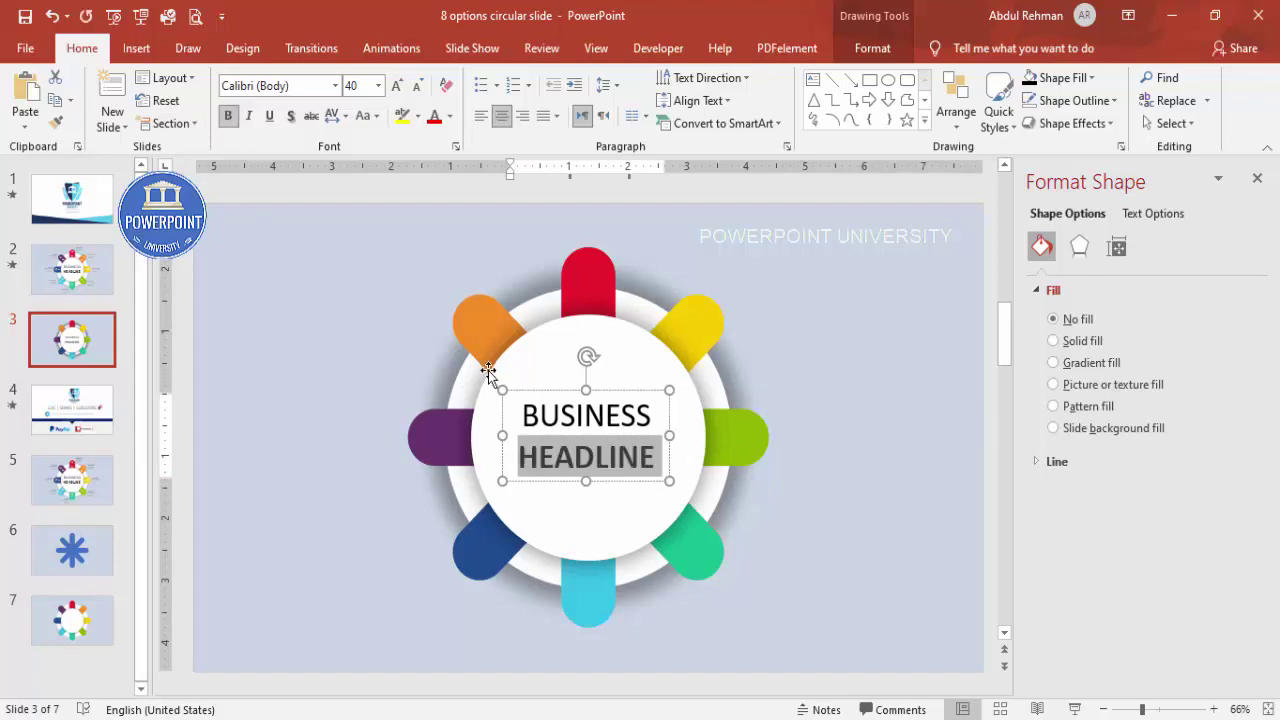
{"action": "left_click_drag", "start_coordinate": [538, 416], "coordinate": [744, 429]}
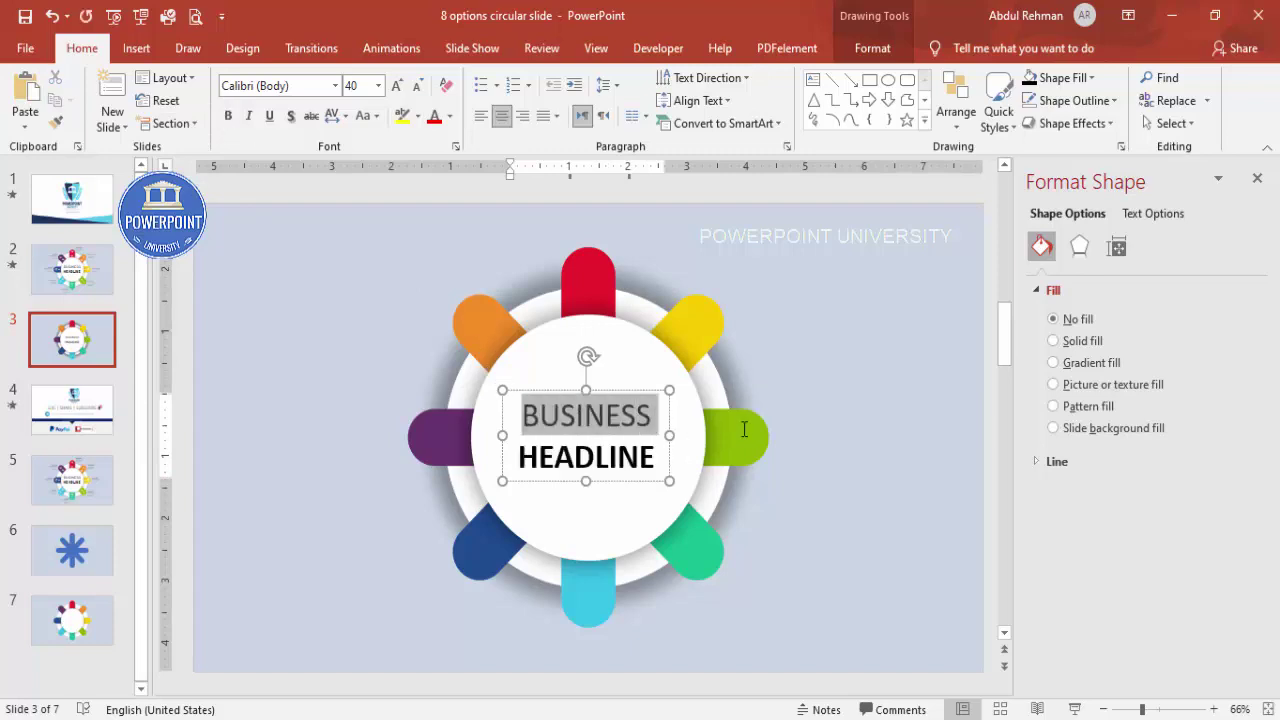
{"action": "left_click", "coordinate": [450, 116]}
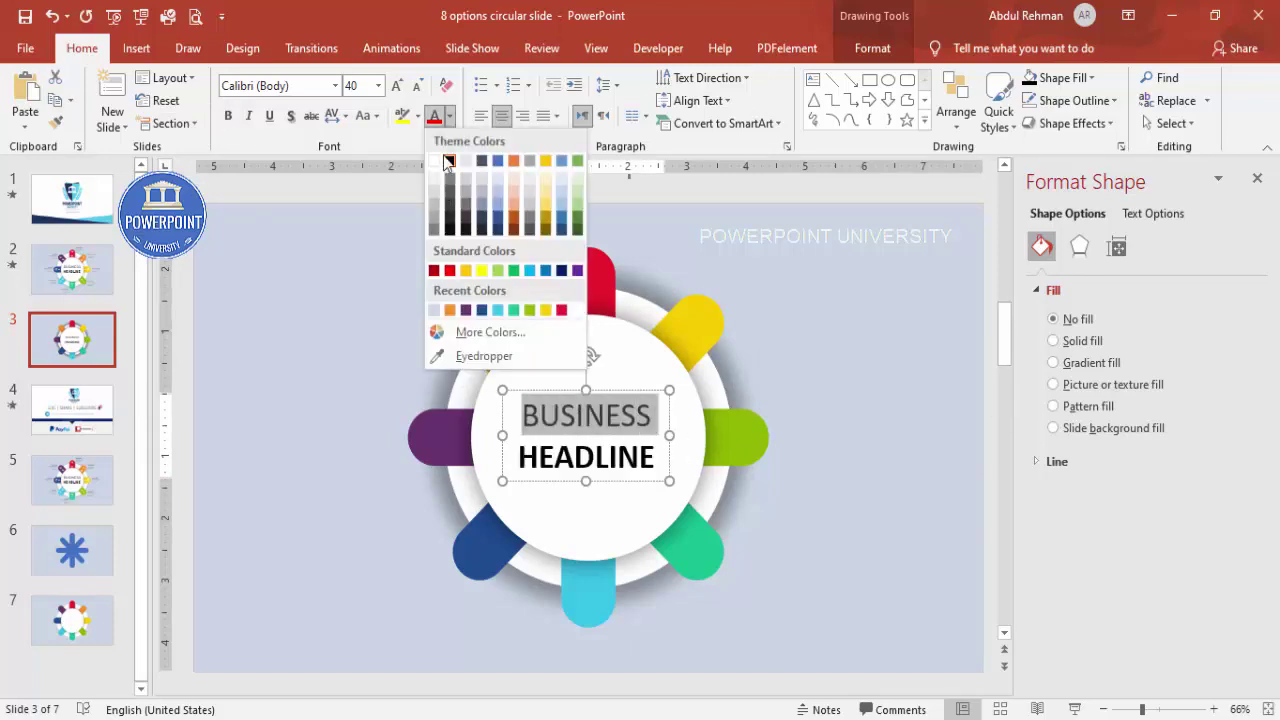
{"action": "left_click", "coordinate": [435, 231]}
{"action": "left_click_drag", "start_coordinate": [611, 388], "coordinate": [614, 385]}
{"action": "left_click", "coordinate": [815, 369]}
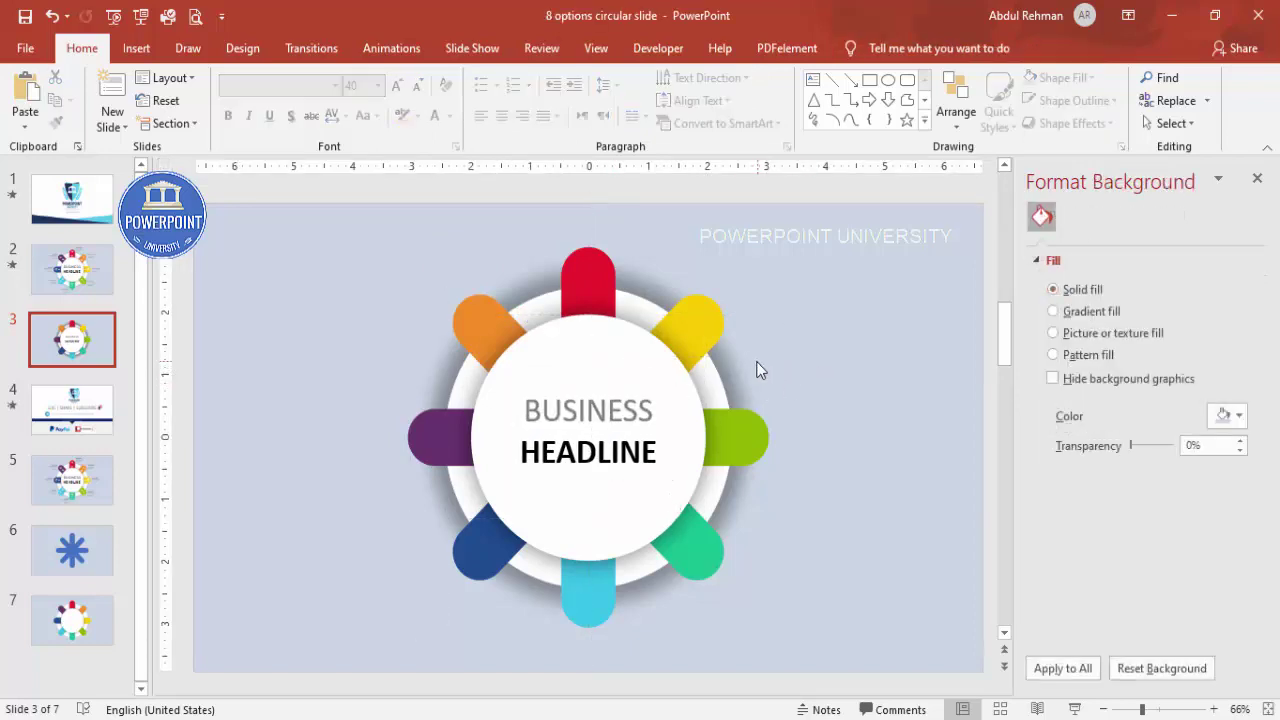
{"action": "left_click", "coordinate": [133, 52]}
{"action": "left_click", "coordinate": [339, 105]}
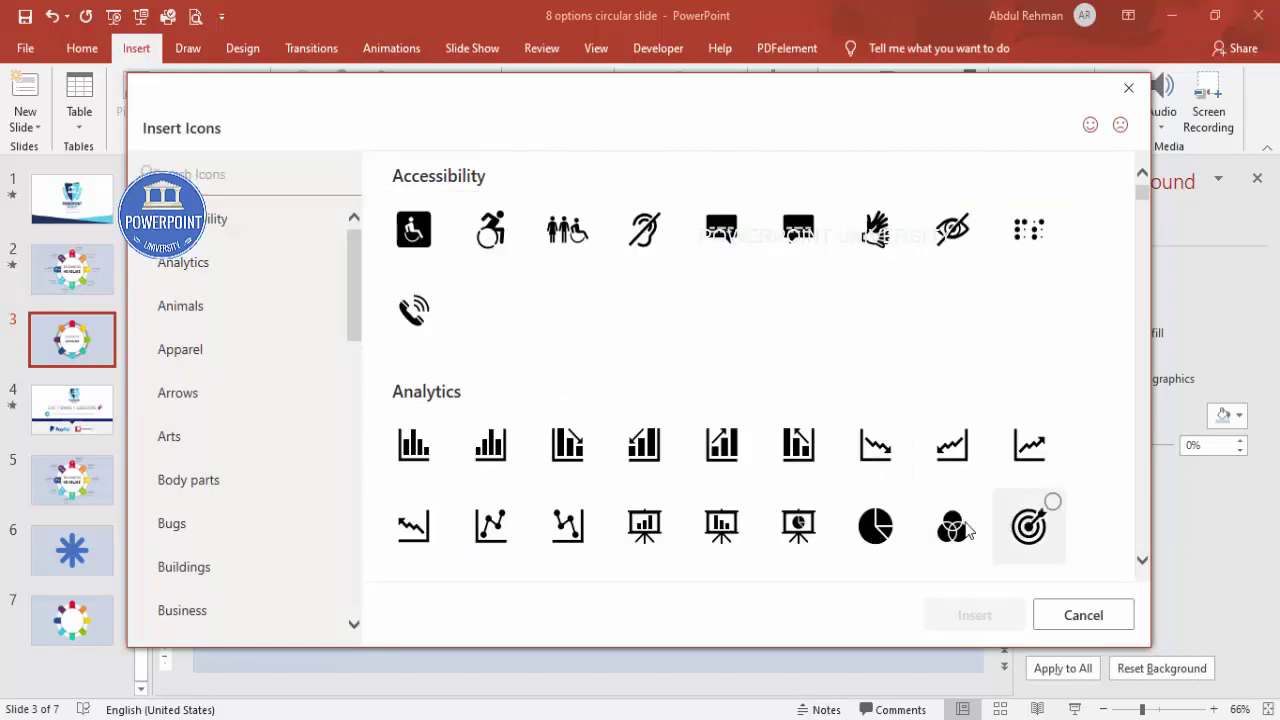
Step: Pick bar chart, pie chart, Venn, target, hand, gear, head-with-gears and magnifier icons and insert all eight
{"action": "left_click", "coordinate": [1029, 525]}
{"action": "left_click", "coordinate": [955, 530]}
{"action": "left_click", "coordinate": [875, 525]}
{"action": "left_click", "coordinate": [798, 444]}
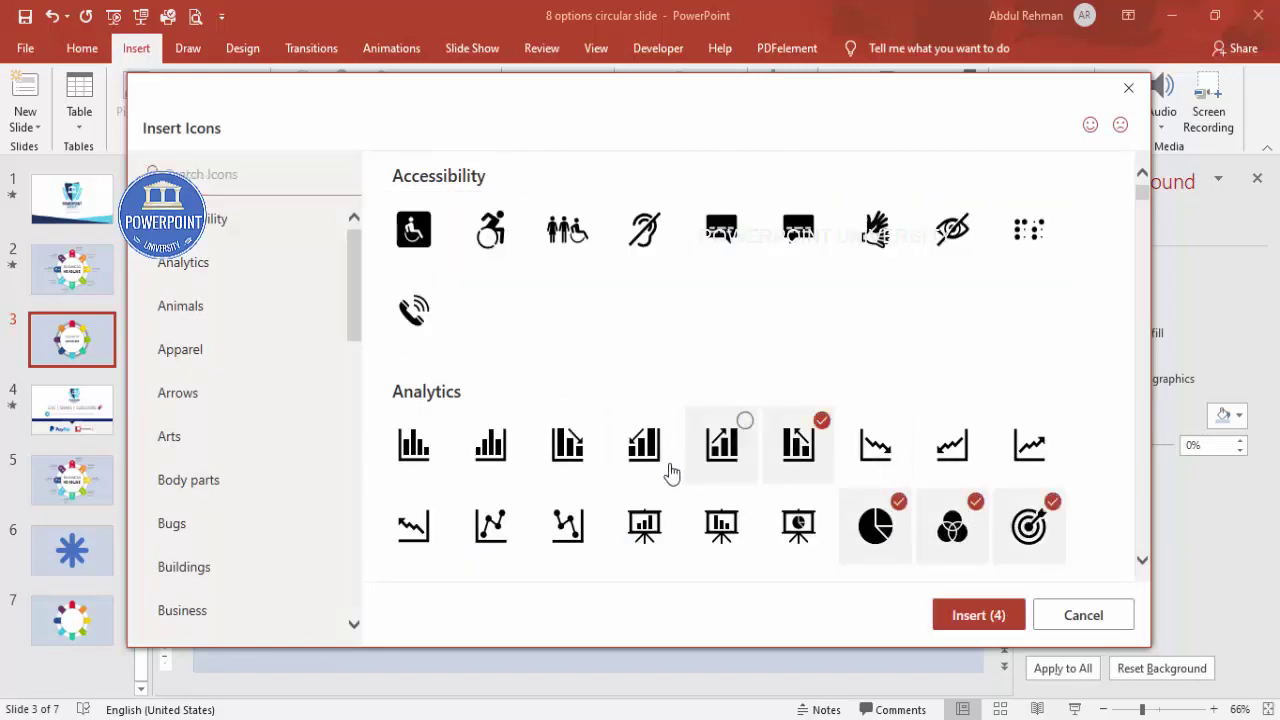
{"action": "left_click", "coordinate": [889, 245]}
{"action": "scroll", "coordinate": [858, 420], "scroll_direction": "down", "scroll_amount": 2}
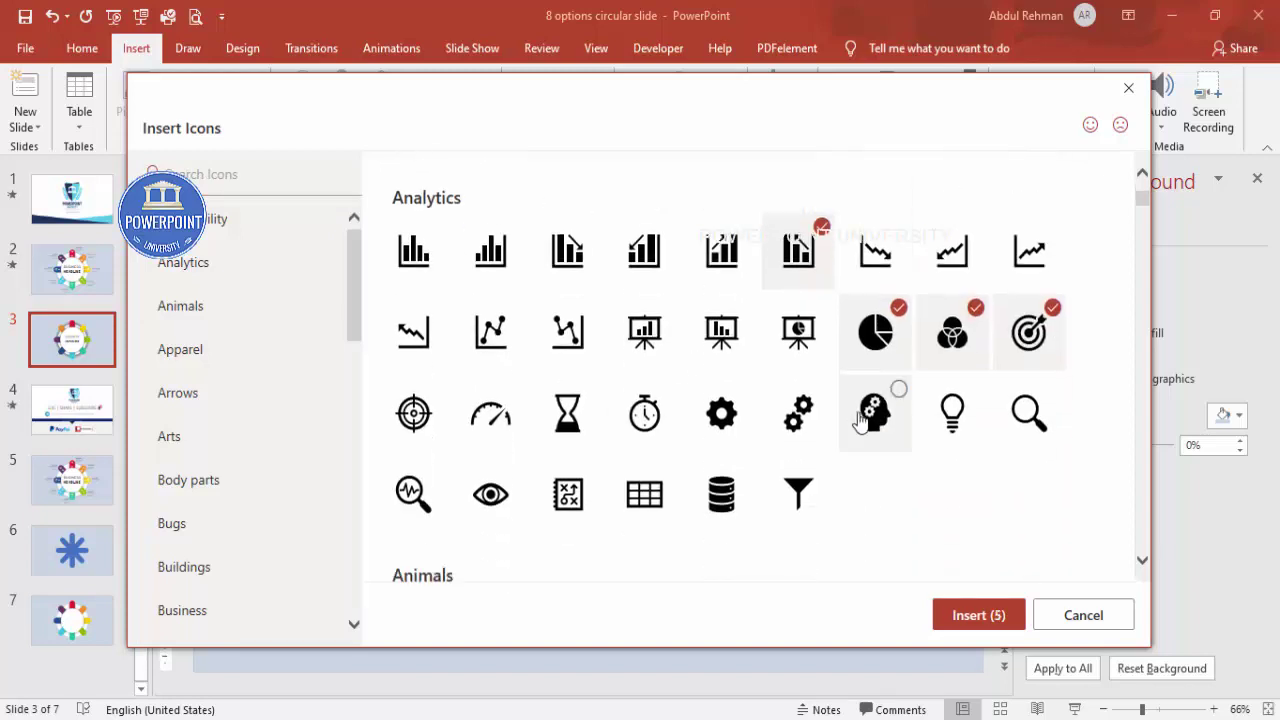
{"action": "left_click", "coordinate": [725, 415]}
{"action": "left_click", "coordinate": [884, 425]}
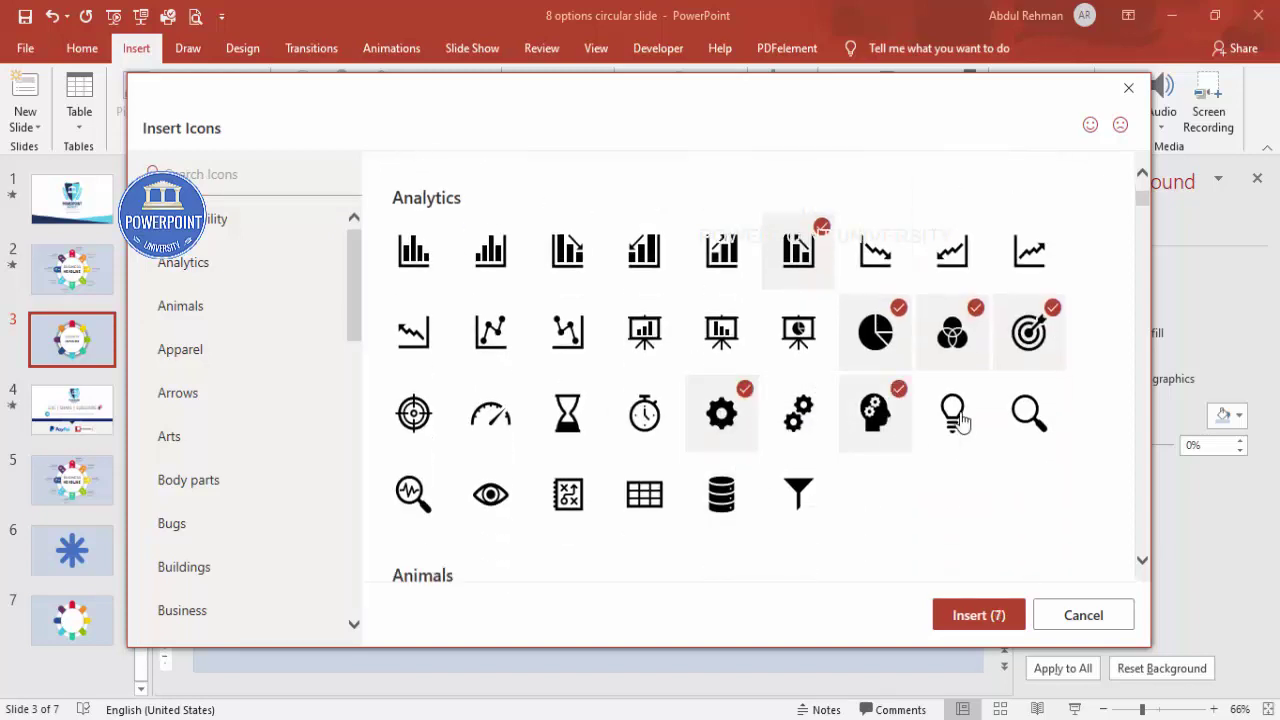
{"action": "left_click", "coordinate": [1029, 414]}
{"action": "left_click", "coordinate": [966, 618]}
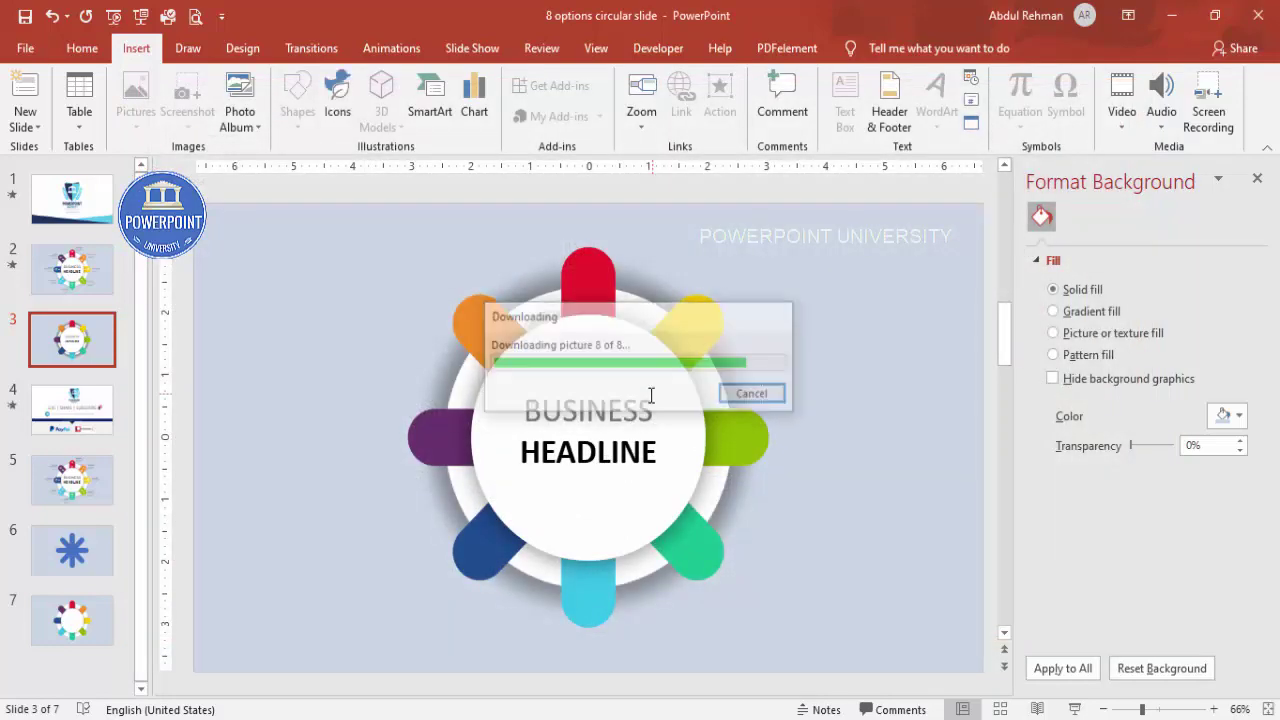
Step: Resize the inserted icons to 0.5" height and fill them white
{"action": "left_click_drag", "start_coordinate": [617, 449], "coordinate": [842, 289]}
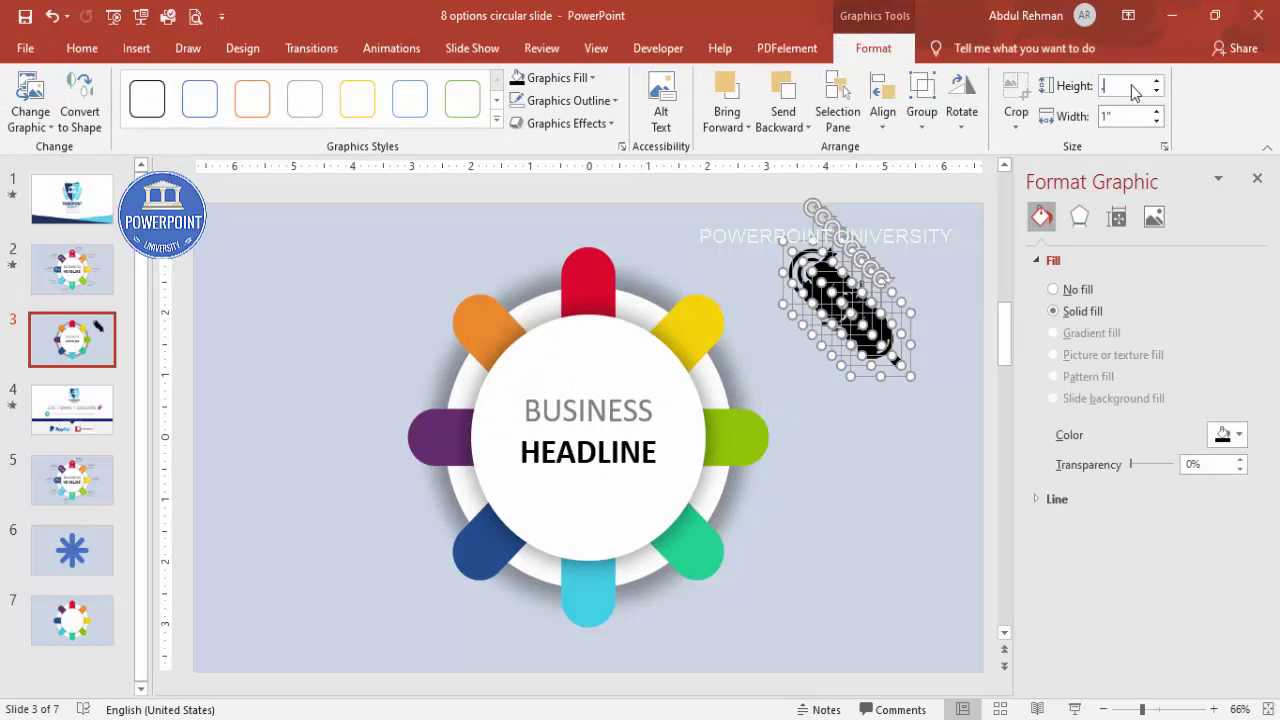
{"action": "type", "text": ".5"}
{"action": "key", "text": "Return"}
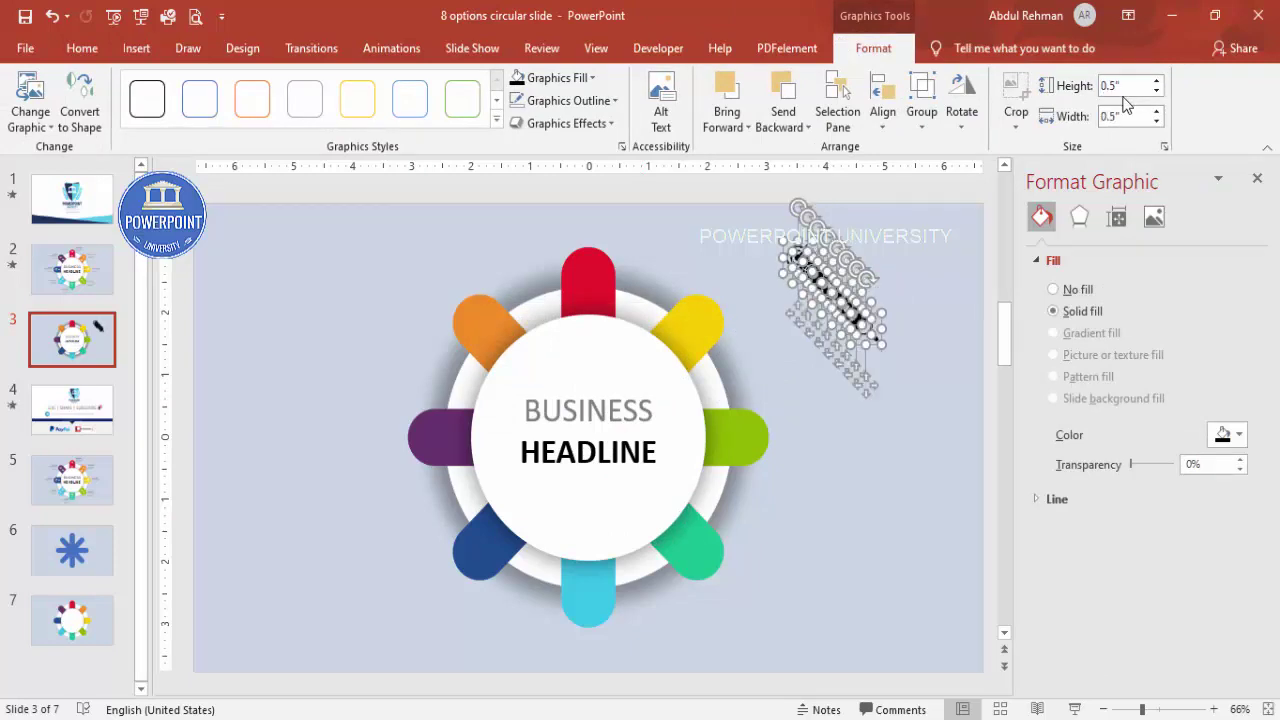
{"action": "left_click", "coordinate": [557, 79]}
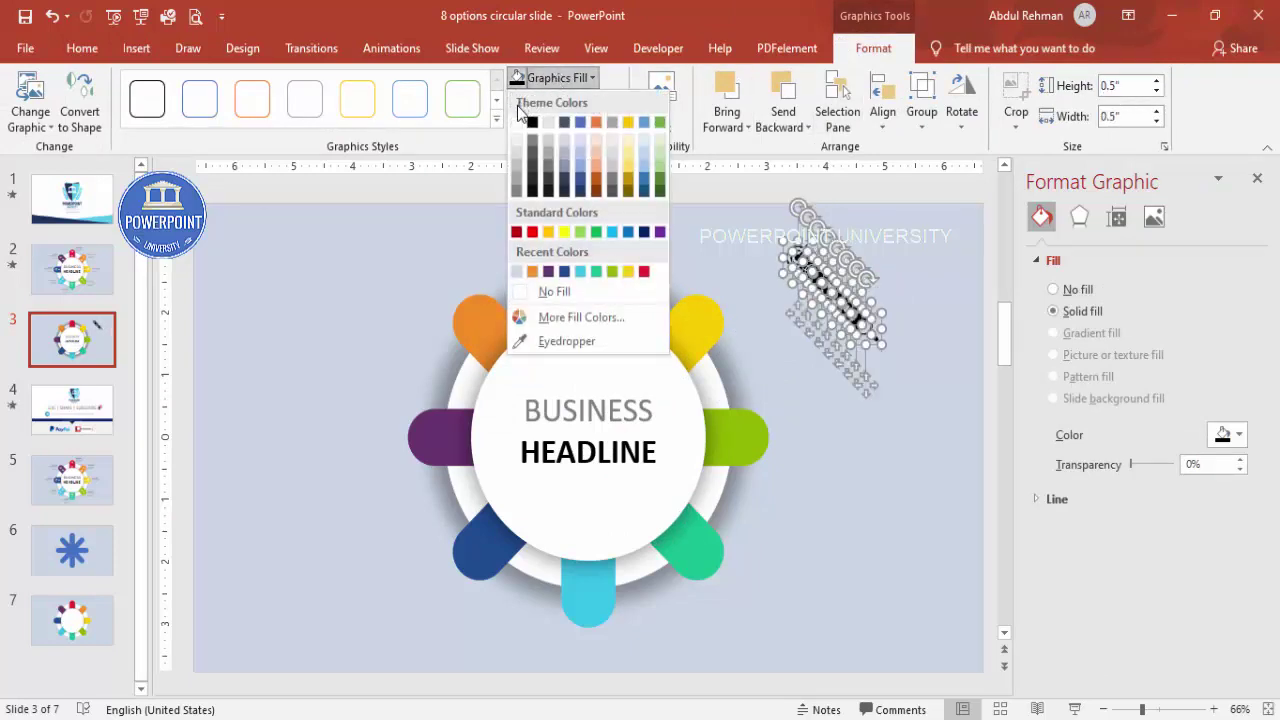
{"action": "left_click", "coordinate": [518, 125]}
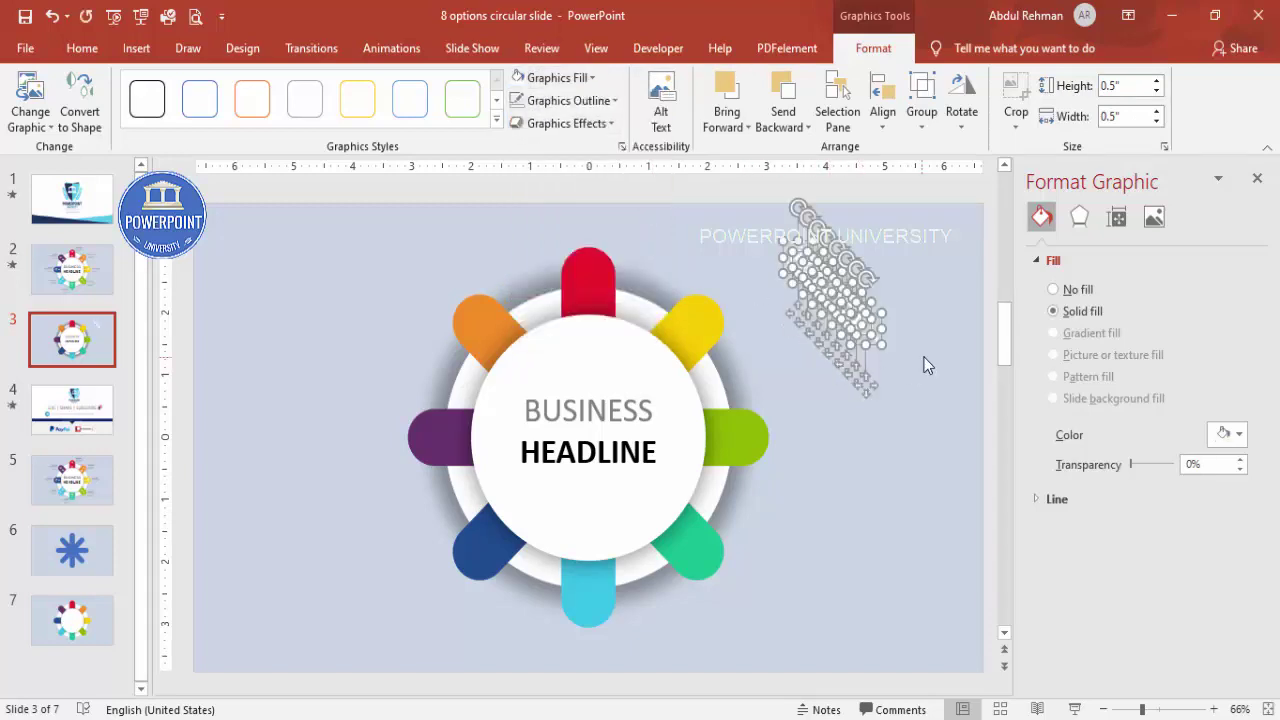
{"action": "left_click", "coordinate": [871, 337]}
Step: Place the magnifier, target, Venn, head-with-gears, gear and bar-chart icons on their coloured spokes
{"action": "left_click_drag", "start_coordinate": [857, 290], "coordinate": [593, 276]}
{"action": "left_click_drag", "start_coordinate": [795, 262], "coordinate": [742, 433]}
{"action": "left_click_drag", "start_coordinate": [803, 272], "coordinate": [699, 554]}
{"action": "left_click_drag", "start_coordinate": [860, 323], "coordinate": [588, 598]}
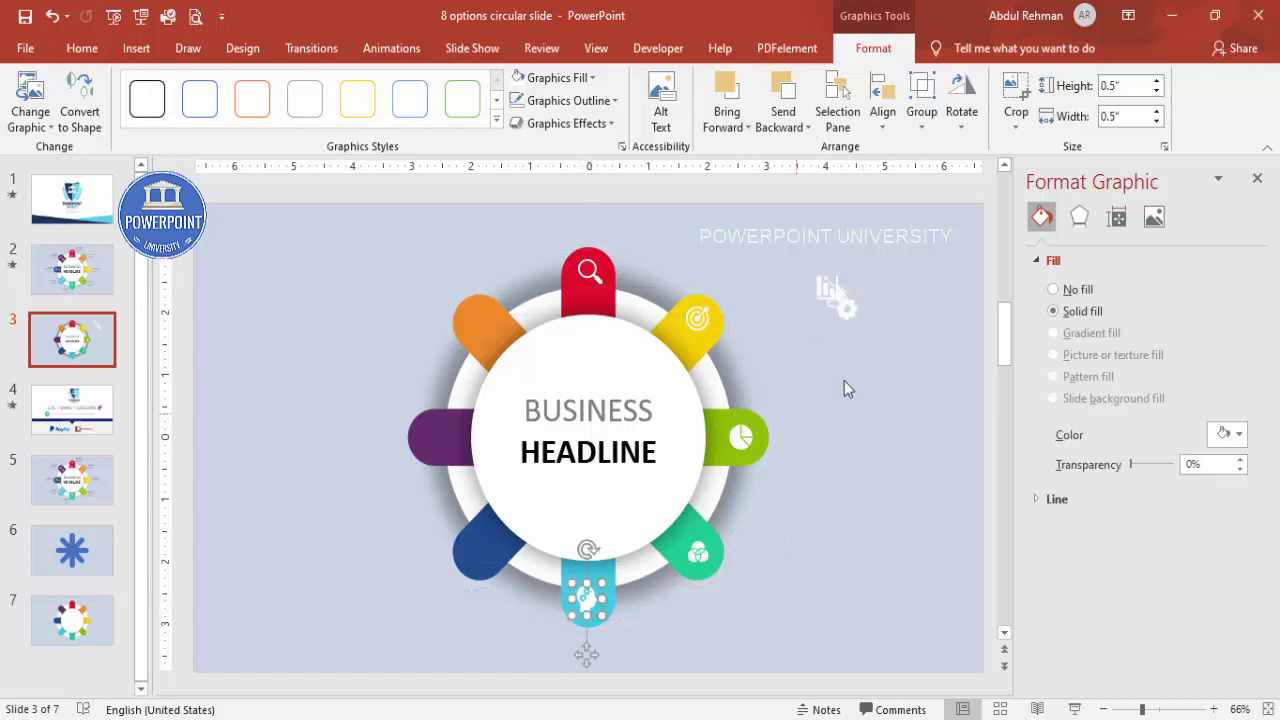
{"action": "left_click_drag", "start_coordinate": [835, 312], "coordinate": [430, 437]}
{"action": "left_click_drag", "start_coordinate": [825, 290], "coordinate": [474, 320]}
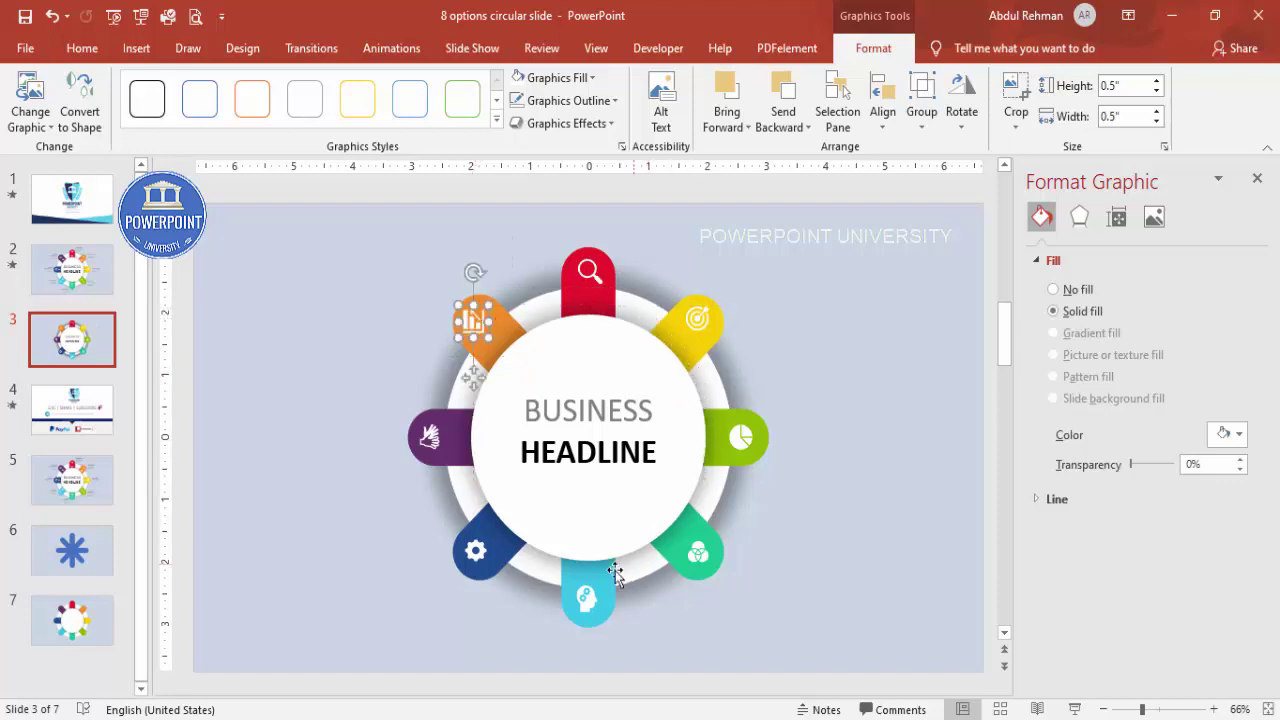
{"action": "left_click", "coordinate": [670, 222]}
{"action": "left_click", "coordinate": [136, 48]}
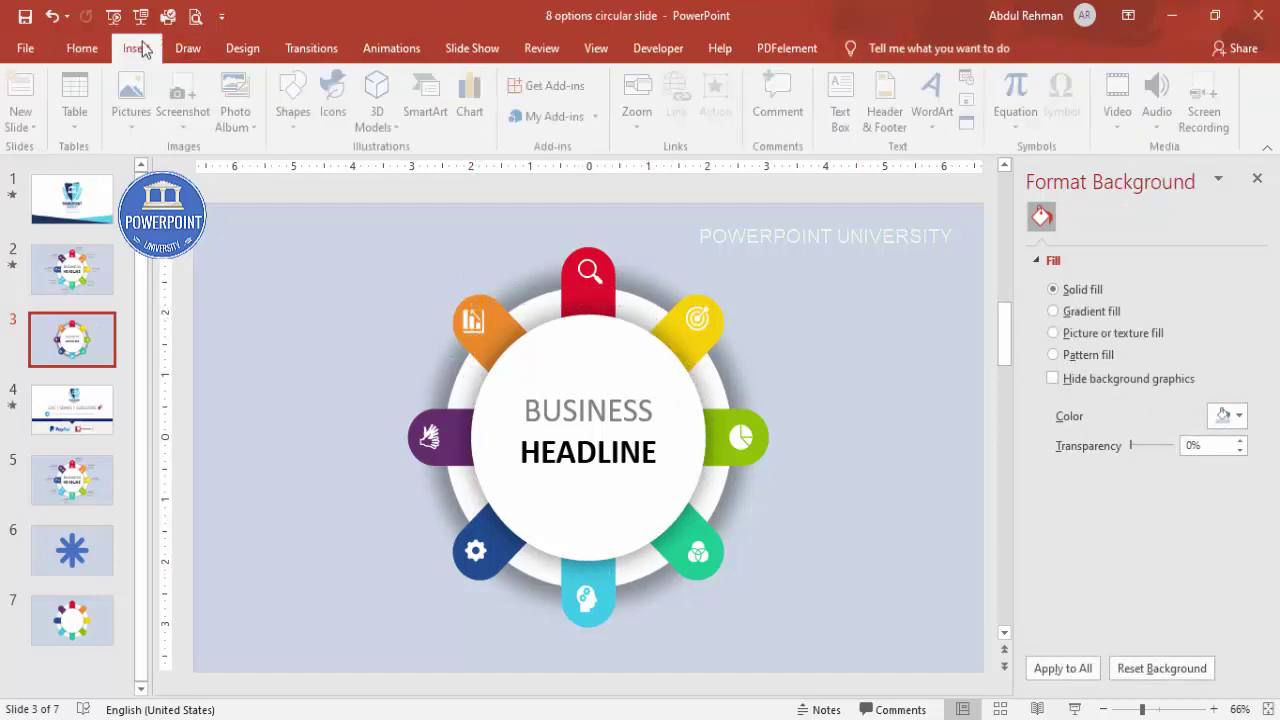
Step: Add a smaller bold 'TITLE HERE' text box above the red top spoke
{"action": "left_click", "coordinate": [845, 110]}
{"action": "left_click_drag", "start_coordinate": [653, 222], "coordinate": [806, 260]}
{"action": "type", "text": "TITLE HERE"}
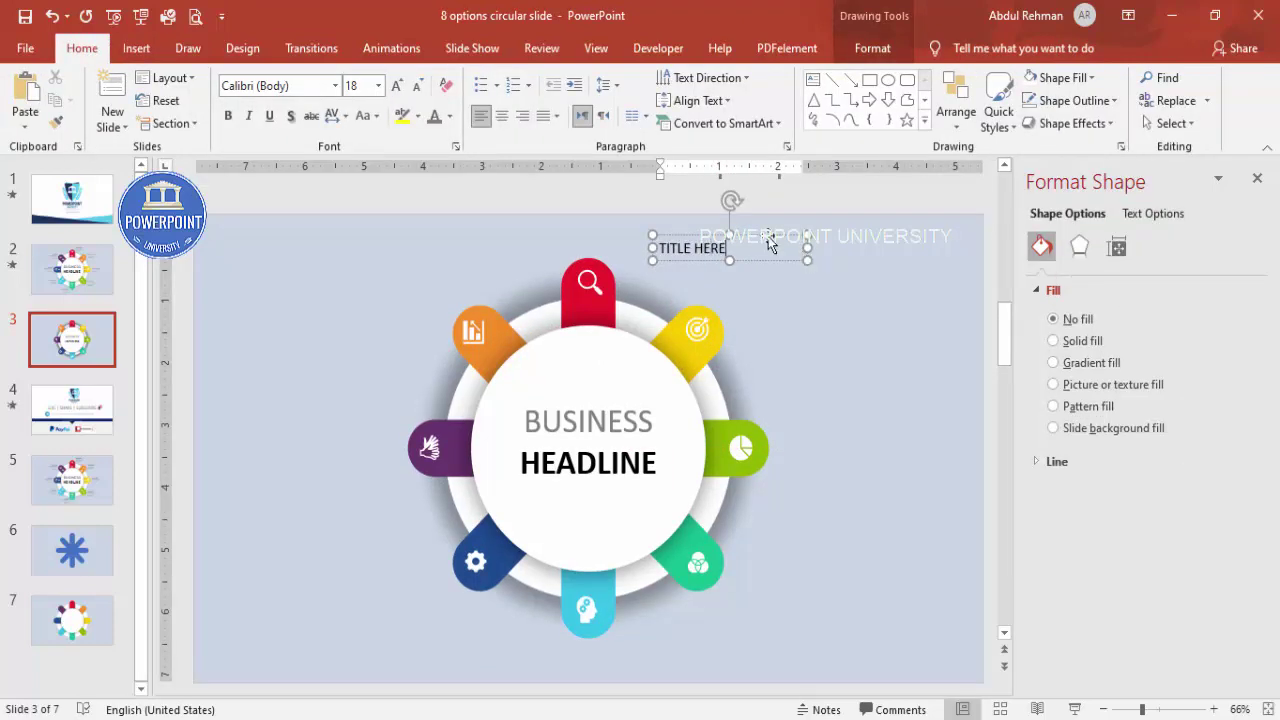
{"action": "key", "text": "Escape"}
{"action": "left_click", "coordinate": [228, 115]}
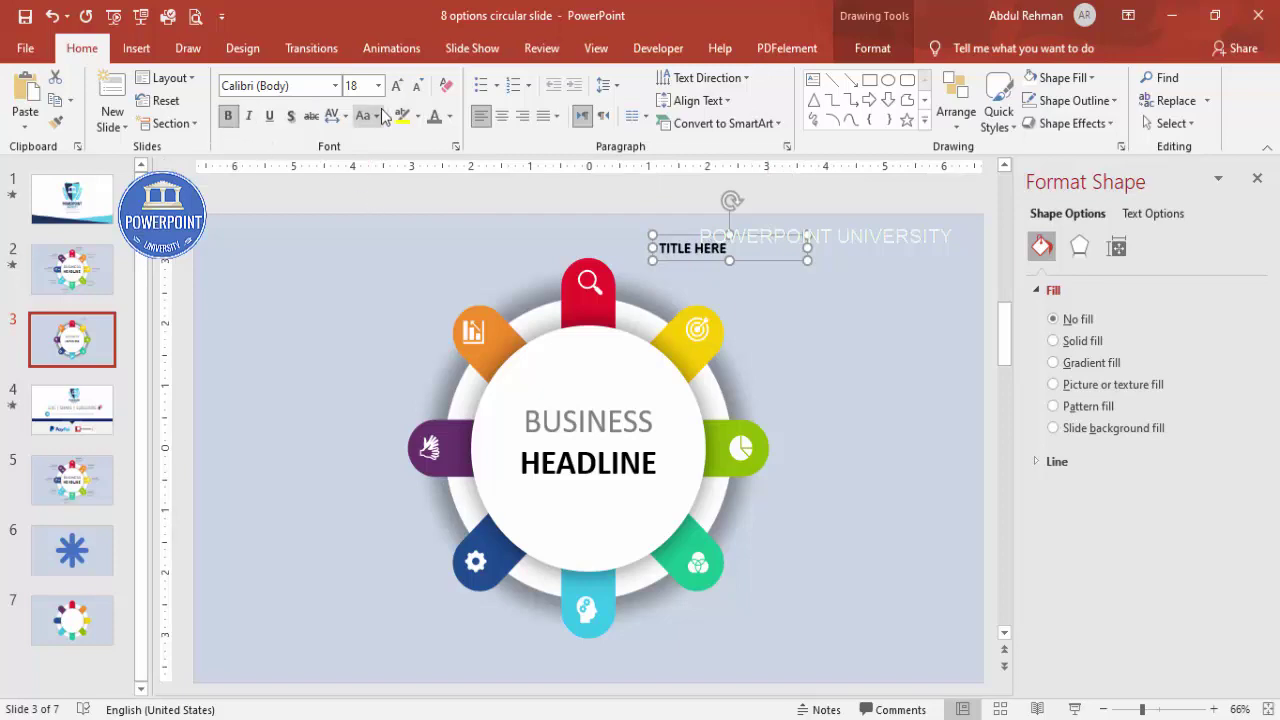
{"action": "left_click", "coordinate": [417, 85]}
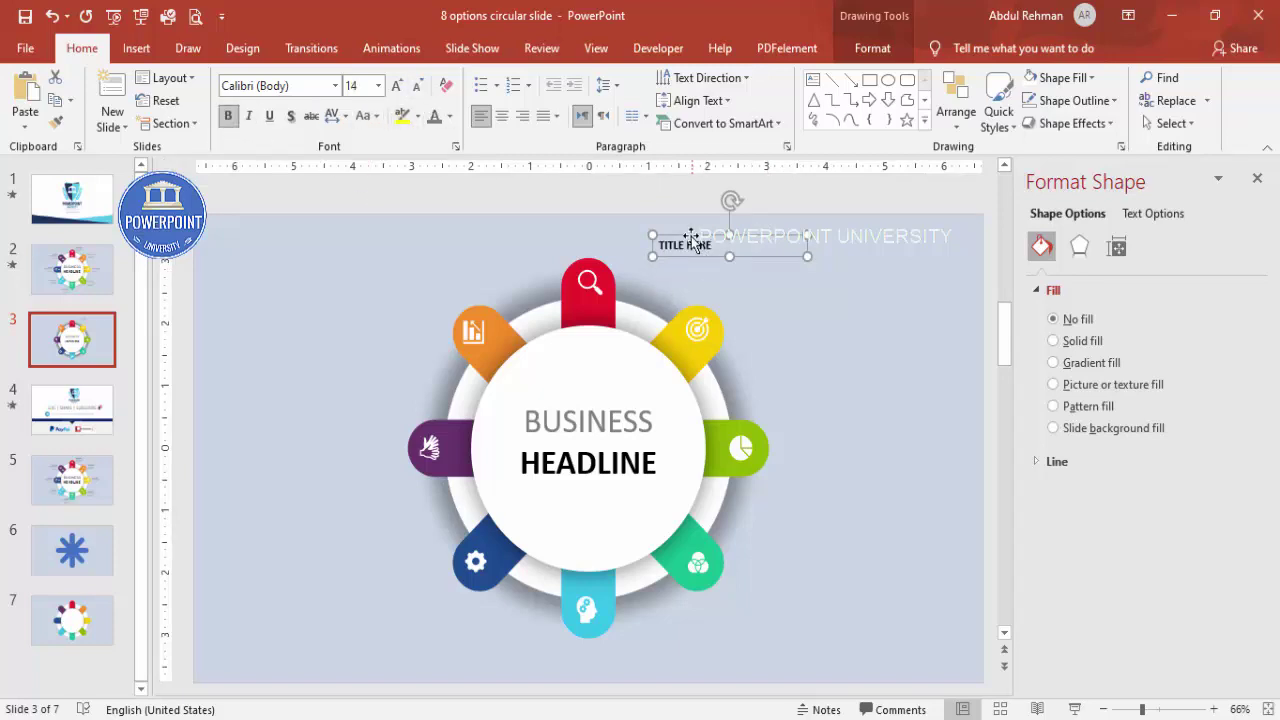
{"action": "left_click_drag", "start_coordinate": [690, 240], "coordinate": [663, 220]}
{"action": "left_click", "coordinate": [806, 277]}
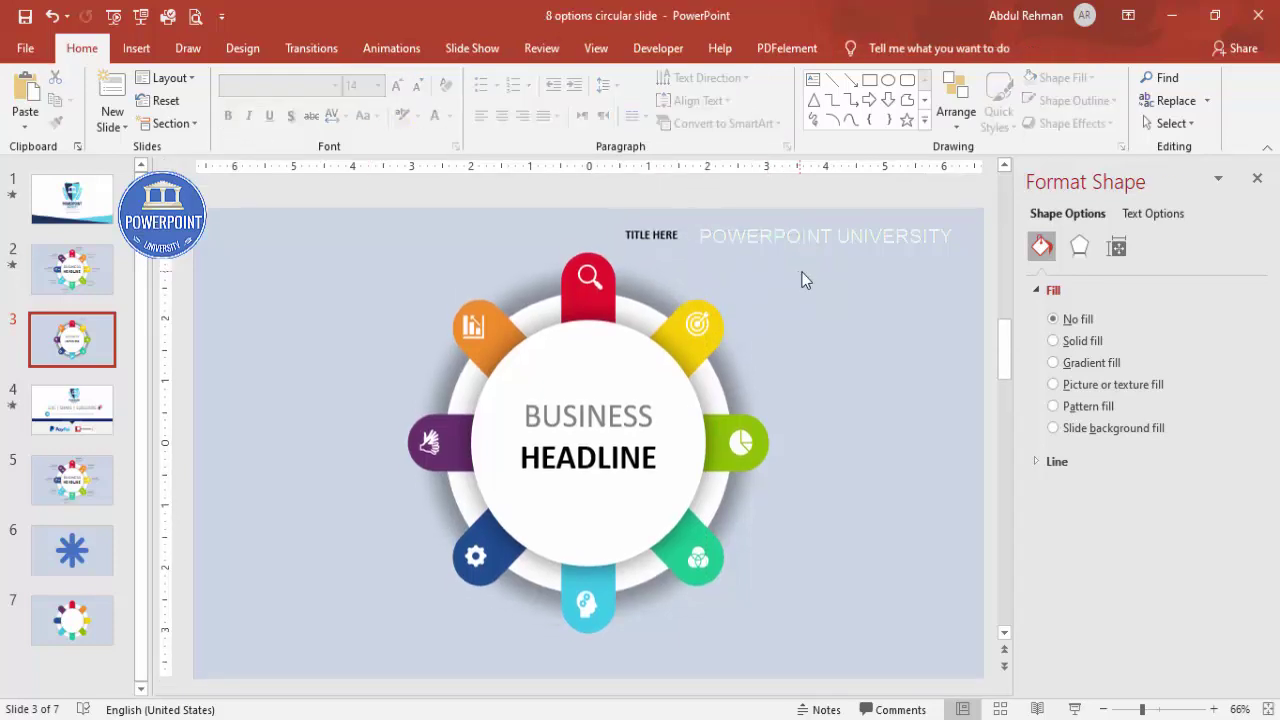
Step: Add a 12 pt 'Add detail text here' box narrowed beneath the title, selecting both
{"action": "left_click", "coordinate": [153, 49]}
{"action": "left_click", "coordinate": [845, 112]}
{"action": "left_click_drag", "start_coordinate": [774, 247], "coordinate": [900, 287]}
{"action": "type", "text": "Add detail text here"}
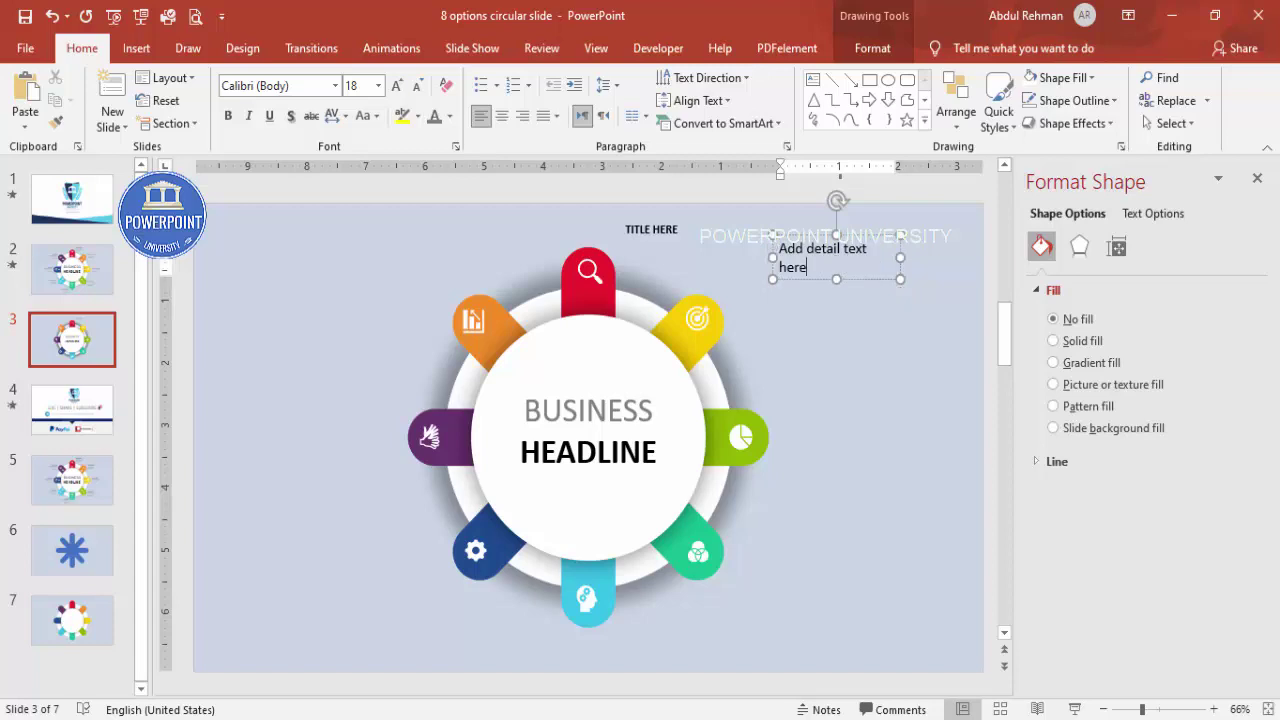
{"action": "left_click", "coordinate": [862, 237]}
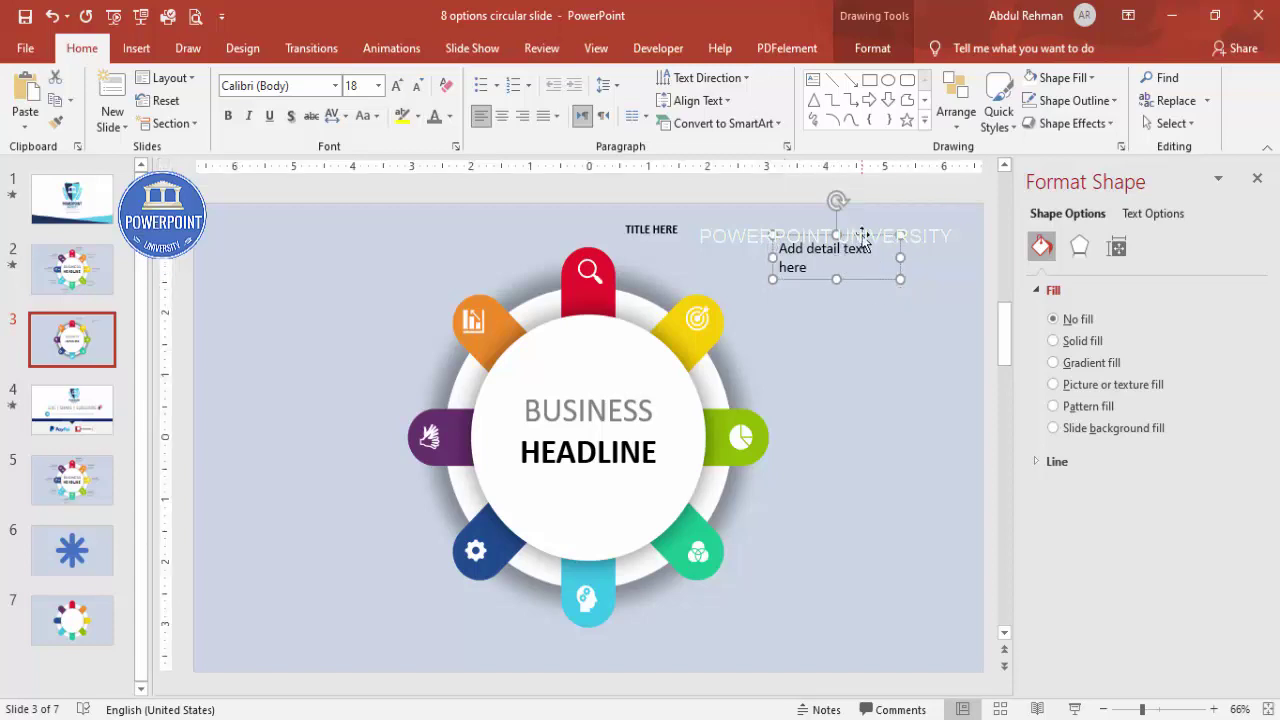
{"action": "left_click", "coordinate": [418, 87]}
{"action": "left_click", "coordinate": [418, 87]}
{"action": "left_click", "coordinate": [418, 87]}
{"action": "left_click_drag", "start_coordinate": [903, 254], "coordinate": [681, 231]}
{"action": "left_click", "coordinate": [688, 222], "text": "shift"}
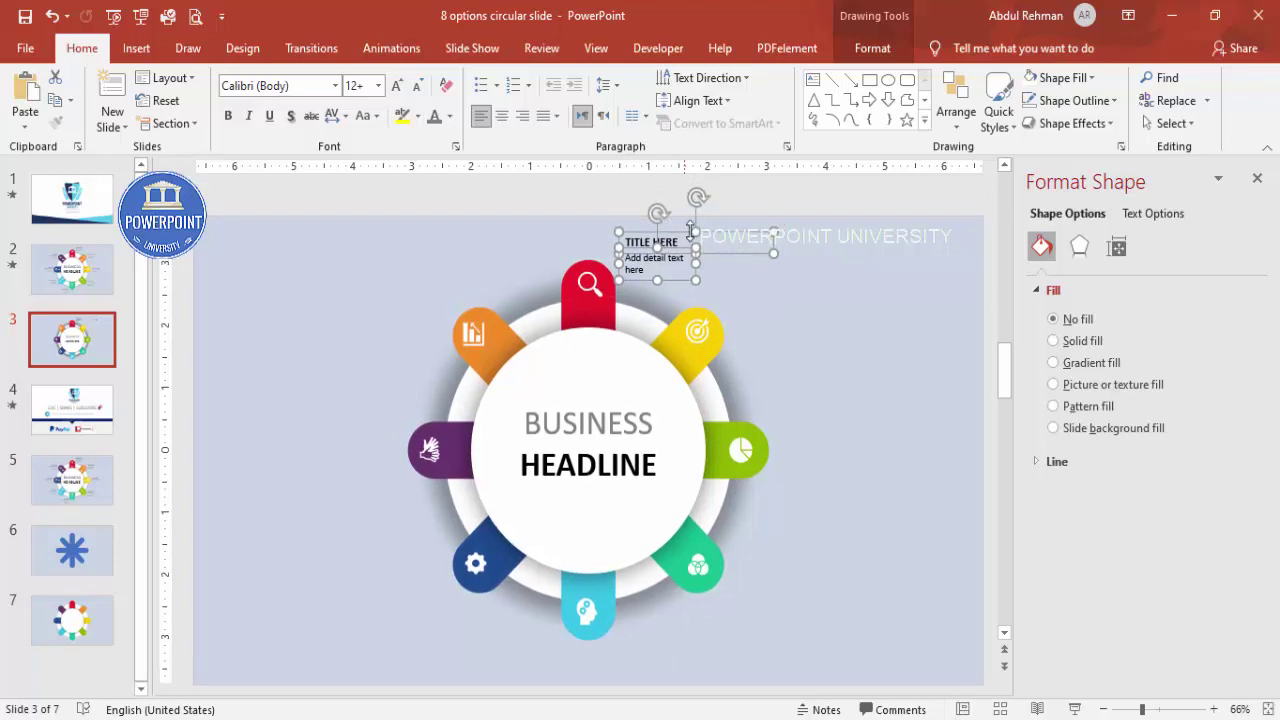
Step: Group the title and detail boxes and place a duplicate beside the blue spoke
{"action": "key", "text": "ctrl+g"}
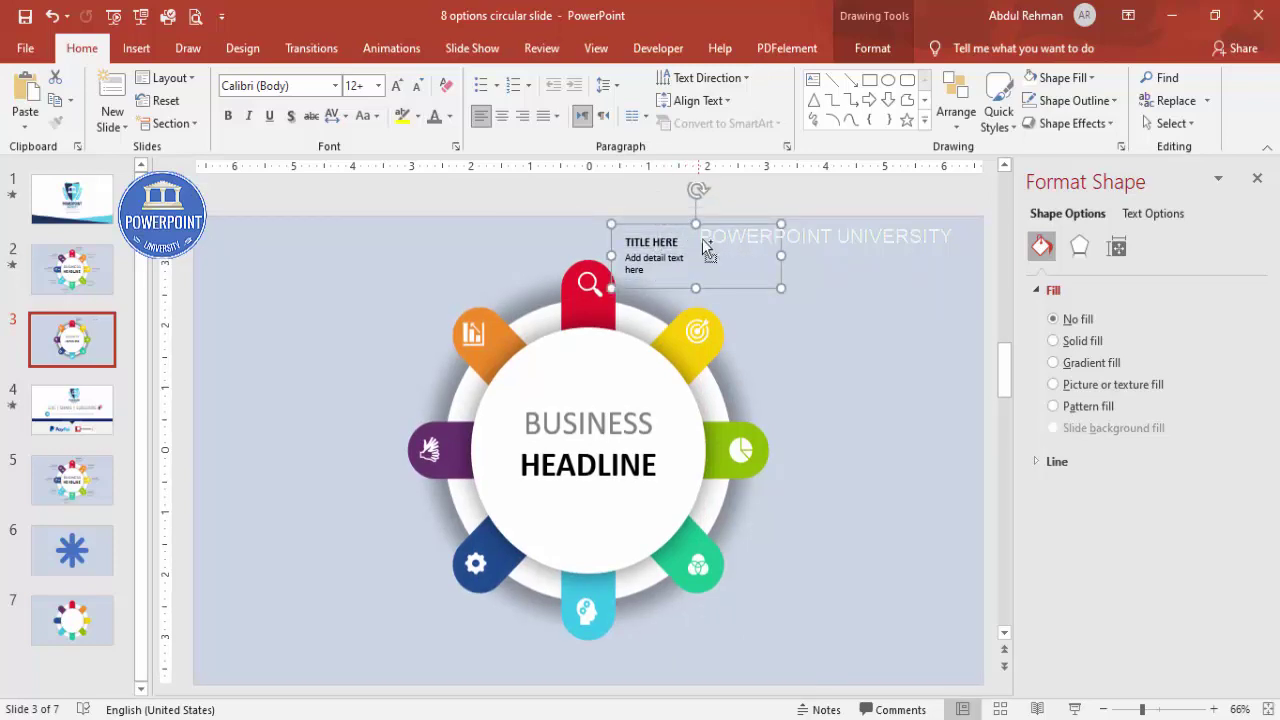
{"action": "key", "text": "ctrl+d"}
{"action": "left_click_drag", "start_coordinate": [752, 244], "coordinate": [748, 660]}
{"action": "left_click_drag", "start_coordinate": [737, 614], "coordinate": [557, 614]}
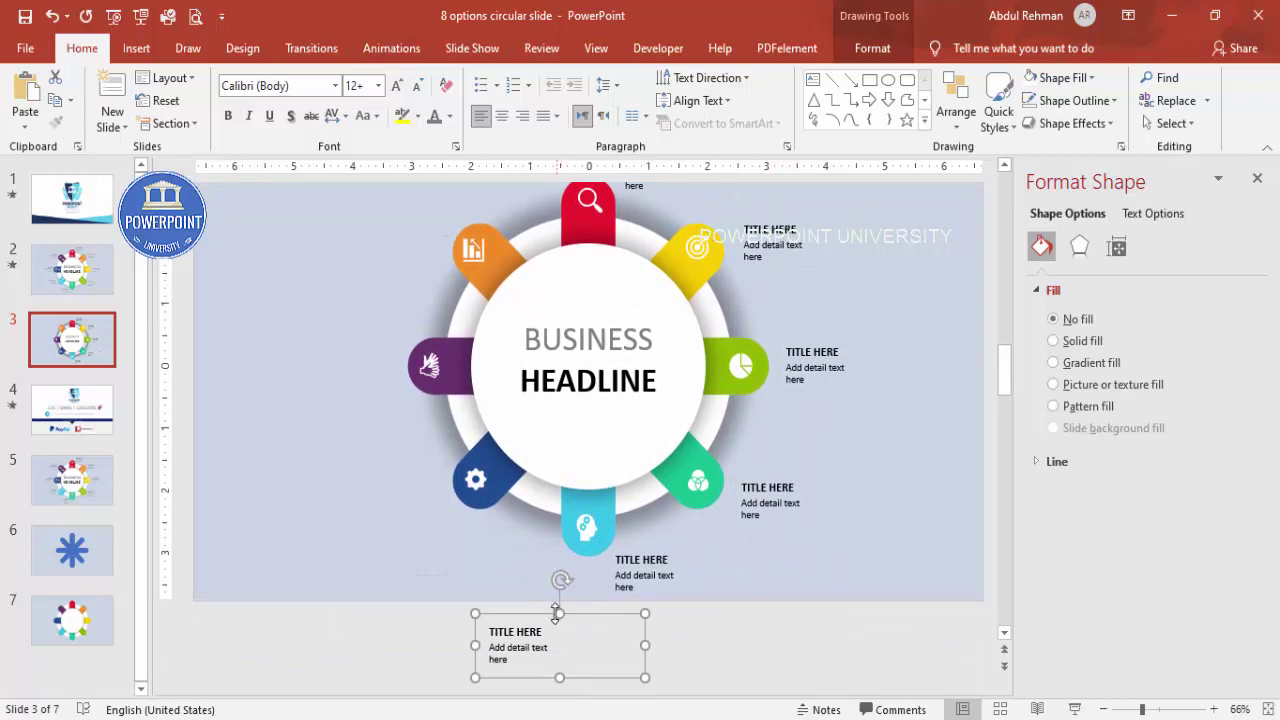
{"action": "left_click_drag", "start_coordinate": [475, 578], "coordinate": [349, 507]}
{"action": "scroll", "coordinate": [349, 568], "scroll_direction": "up", "scroll_amount": 2}
{"action": "left_click_drag", "start_coordinate": [355, 590], "coordinate": [446, 560]}
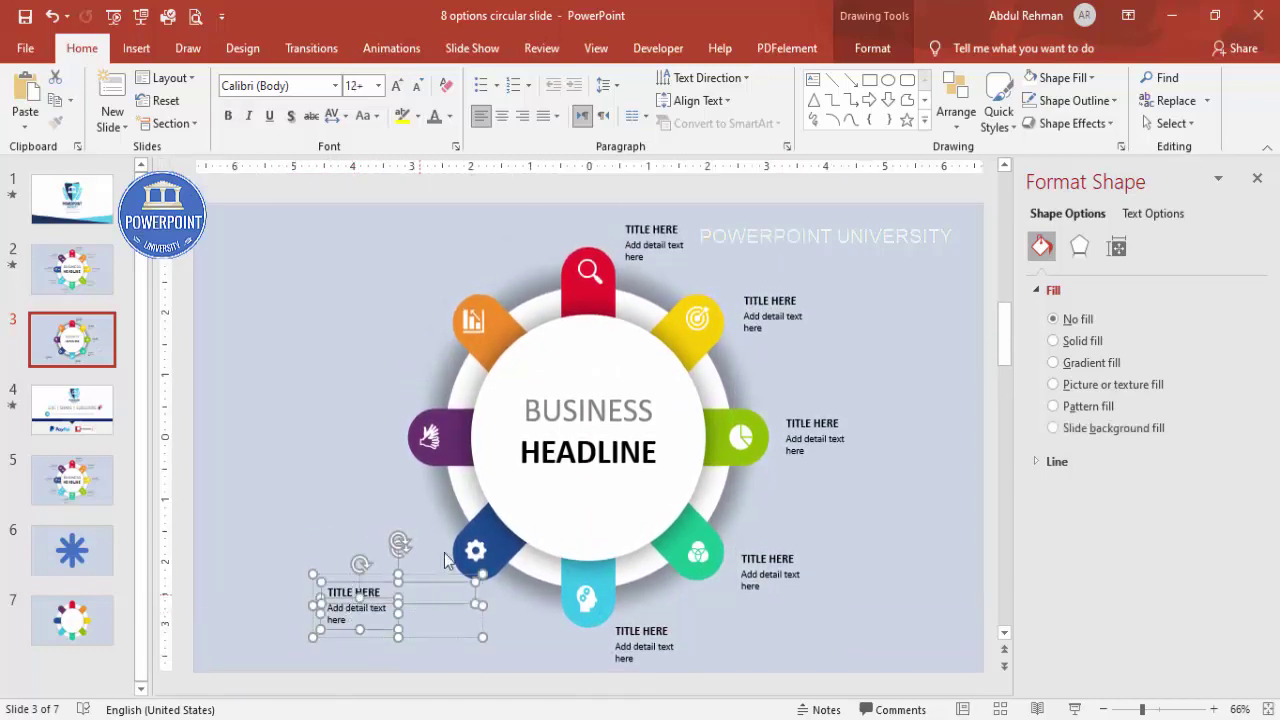
Step: Right-align the copied label's text and align its detail text right under the title
{"action": "left_click", "coordinate": [524, 121]}
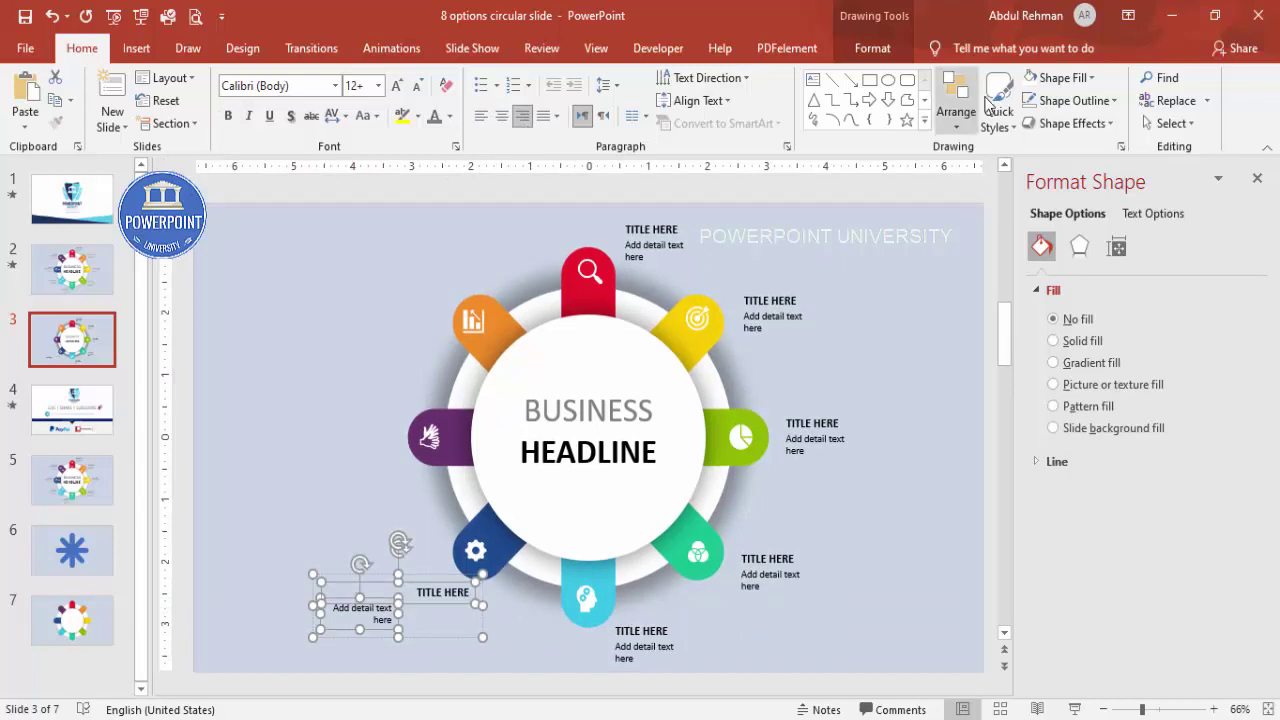
{"action": "left_click", "coordinate": [858, 49]}
{"action": "left_click", "coordinate": [1040, 78]}
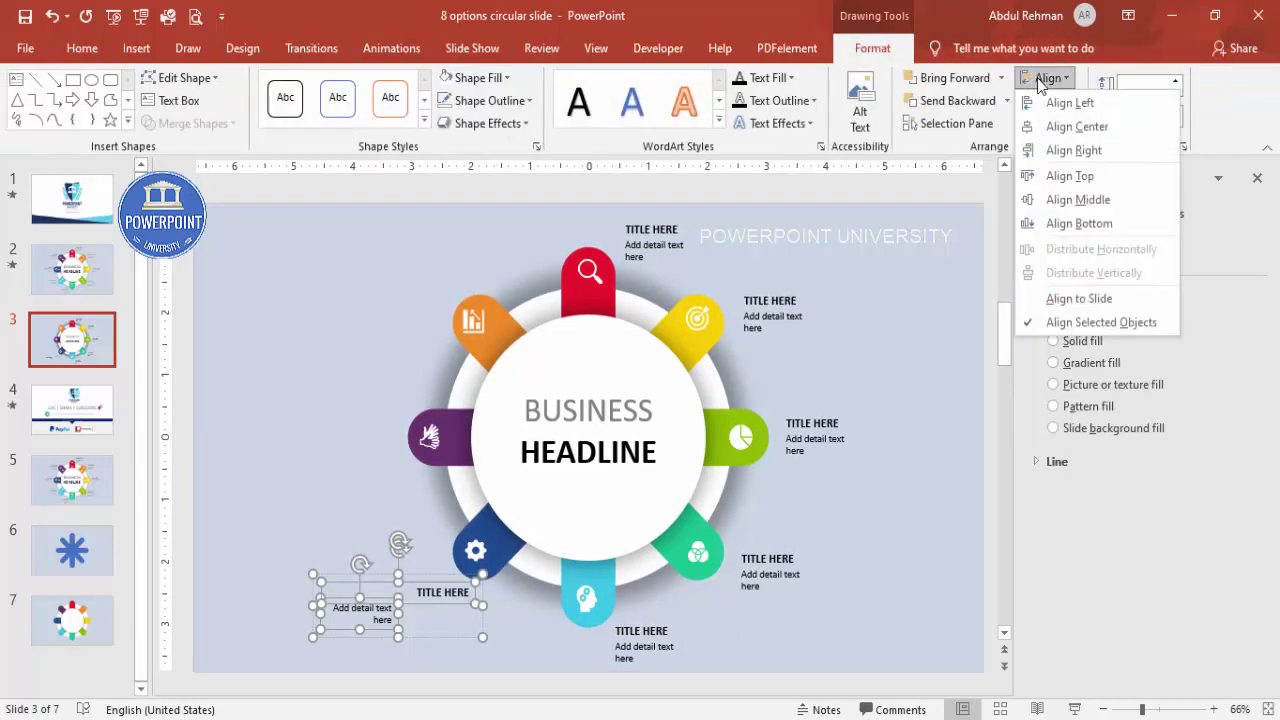
{"action": "left_click", "coordinate": [1098, 148]}
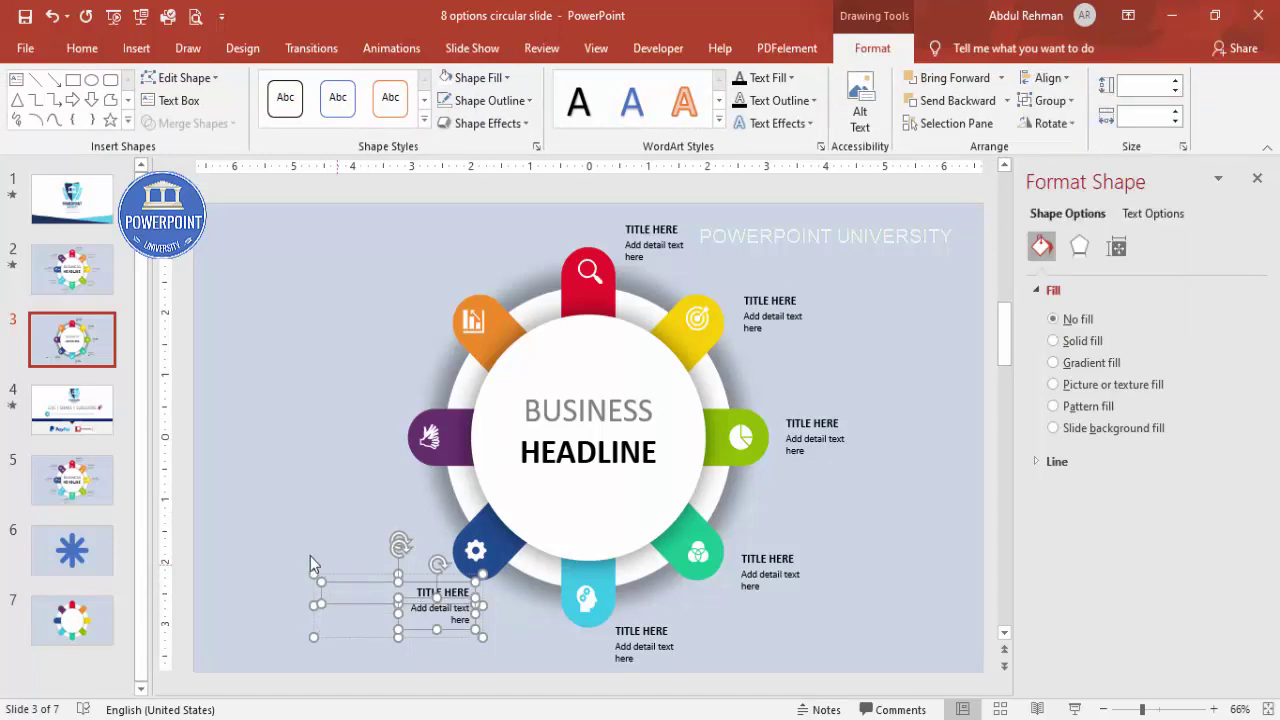
Step: Place copies of the right-aligned label beside the purple and orange spokes
{"action": "left_click", "coordinate": [371, 594]}
{"action": "left_click_drag", "start_coordinate": [428, 583], "coordinate": [297, 408]}
{"action": "key", "text": "ctrl+d"}
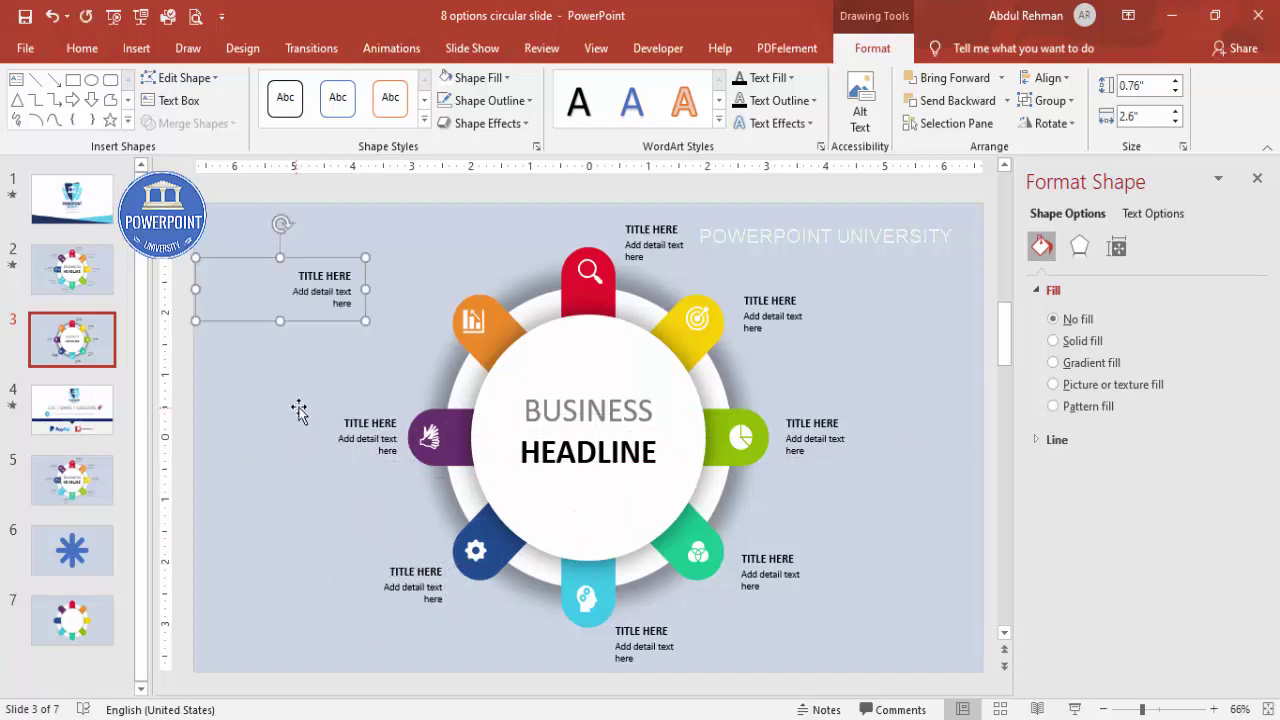
{"action": "left_click_drag", "start_coordinate": [340, 255], "coordinate": [425, 283]}
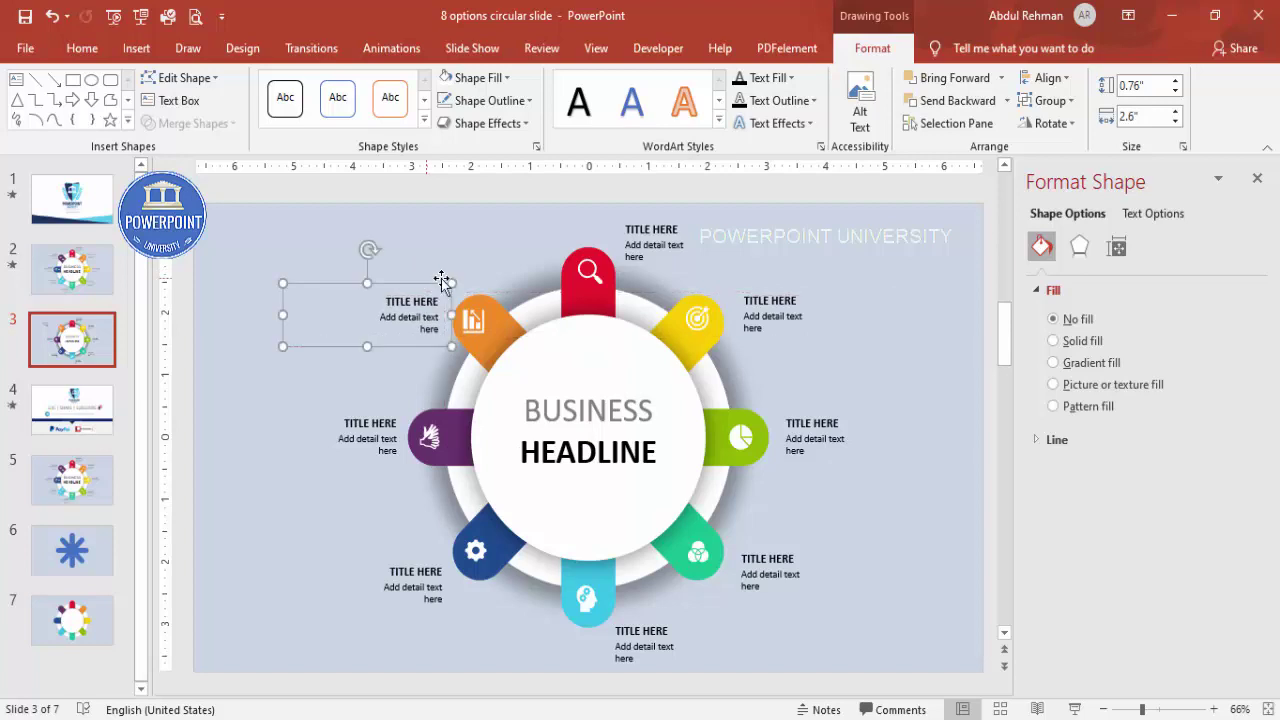
{"action": "left_click", "coordinate": [886, 284]}
{"action": "left_click", "coordinate": [902, 383]}
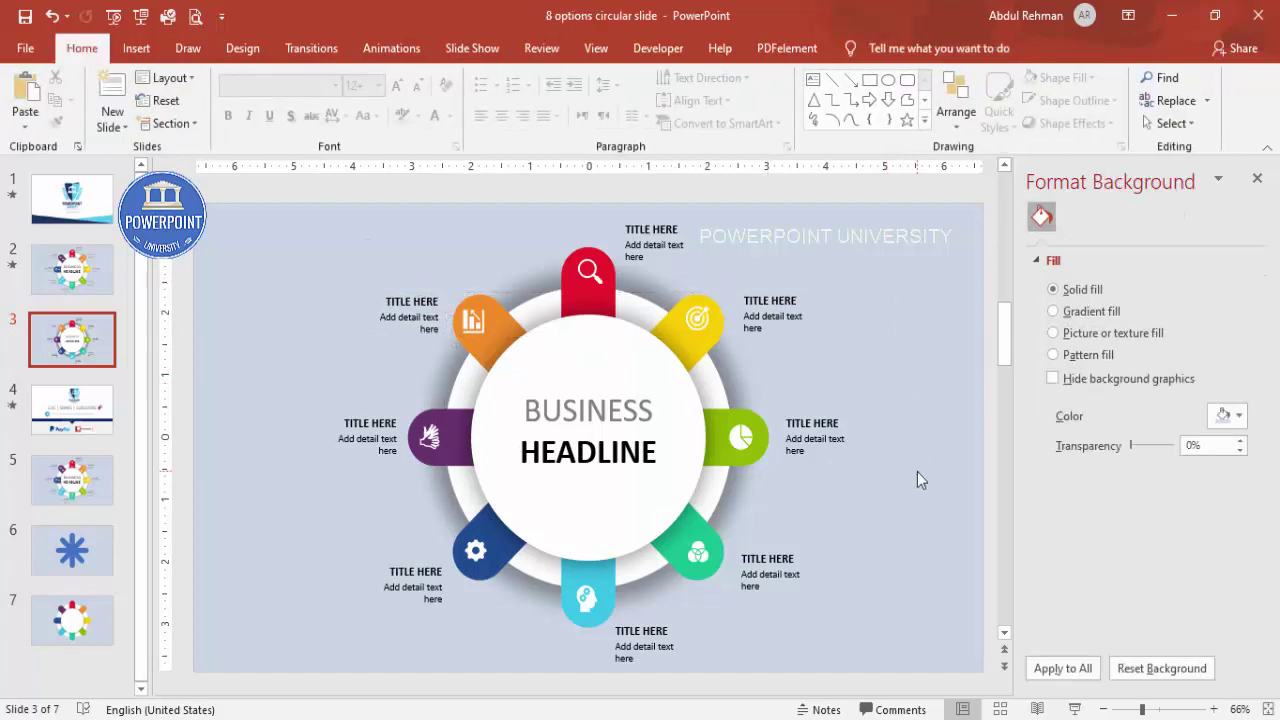
Step: Marquee-select the whole diagram, group it with Ctrl+G, and close the formatting panel
{"action": "mouse_move", "coordinate": [387, 215]}
{"action": "left_mouse_down"}
{"action": "mouse_move", "coordinate": [591, 530]}
{"action": "mouse_move", "coordinate": [707, 628]}
{"action": "mouse_move", "coordinate": [775, 660]}
{"action": "left_mouse_up"}
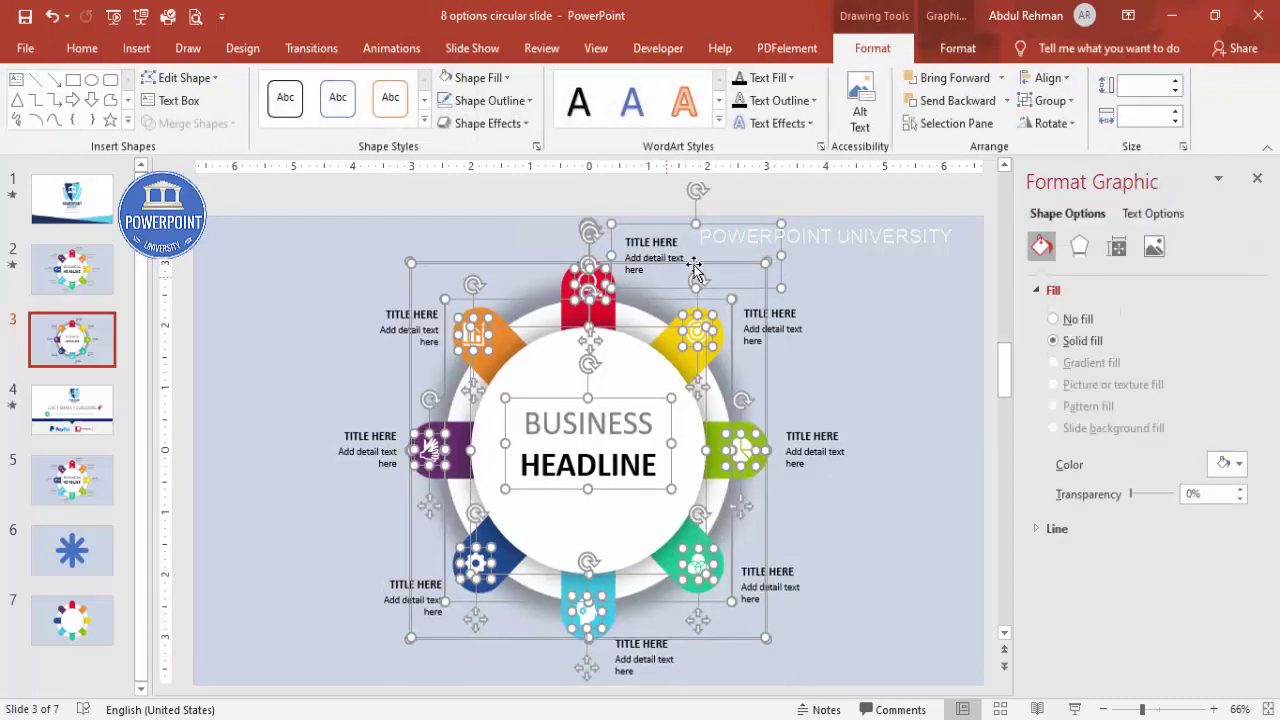
{"action": "scroll", "coordinate": [740, 227], "scroll_direction": "down", "scroll_amount": 1}
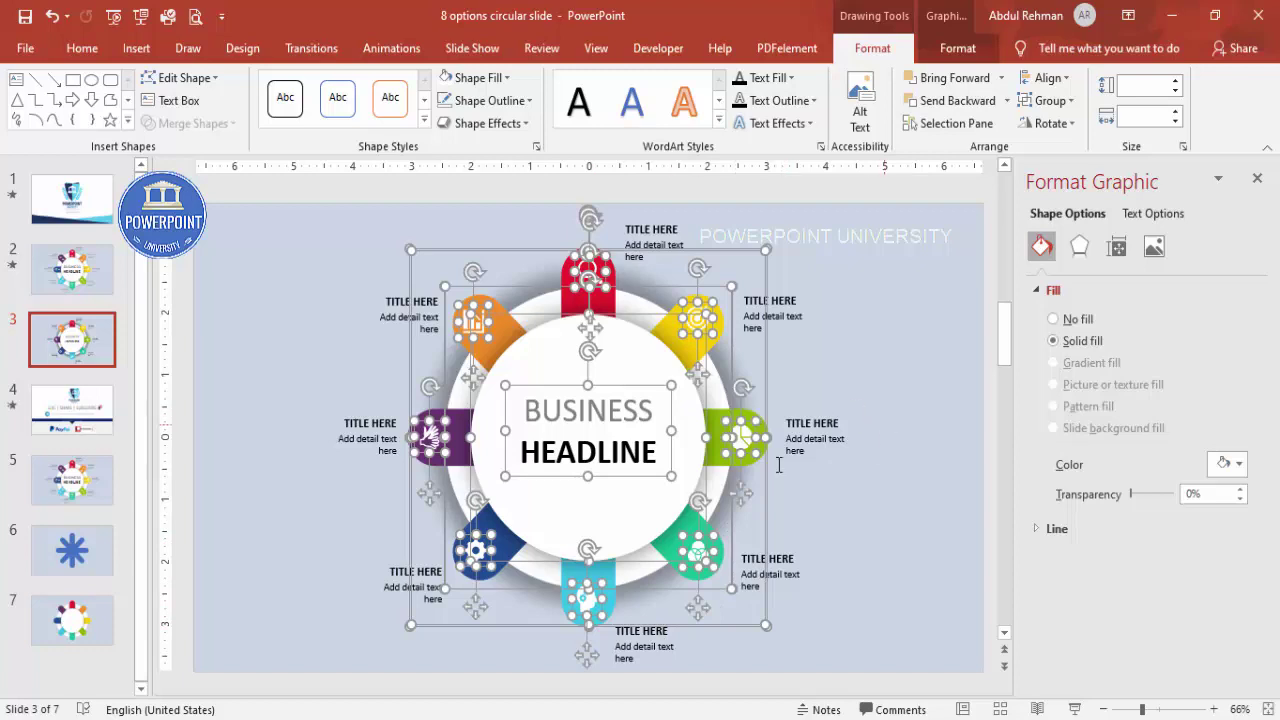
{"action": "key", "text": "ctrl+g"}
{"action": "left_click_drag", "start_coordinate": [550, 387], "coordinate": [632, 366]}
{"action": "key", "text": "ctrl+z"}
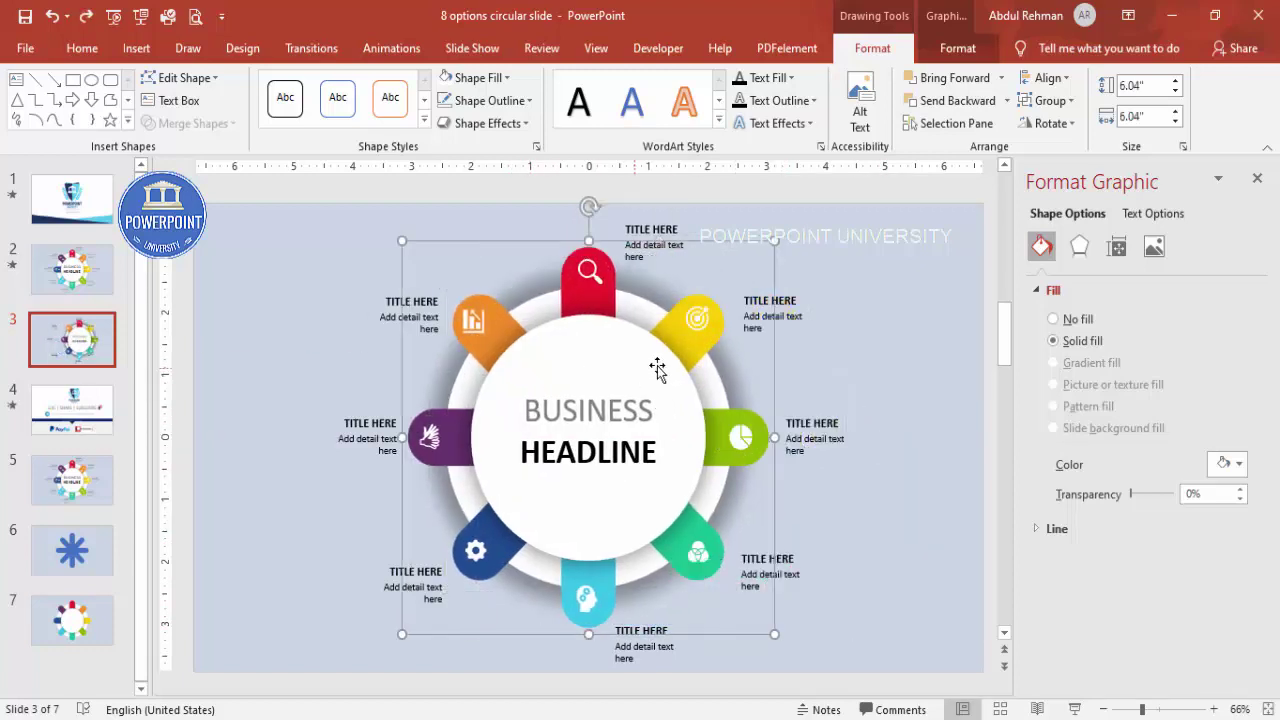
{"action": "left_click", "coordinate": [1257, 177]}
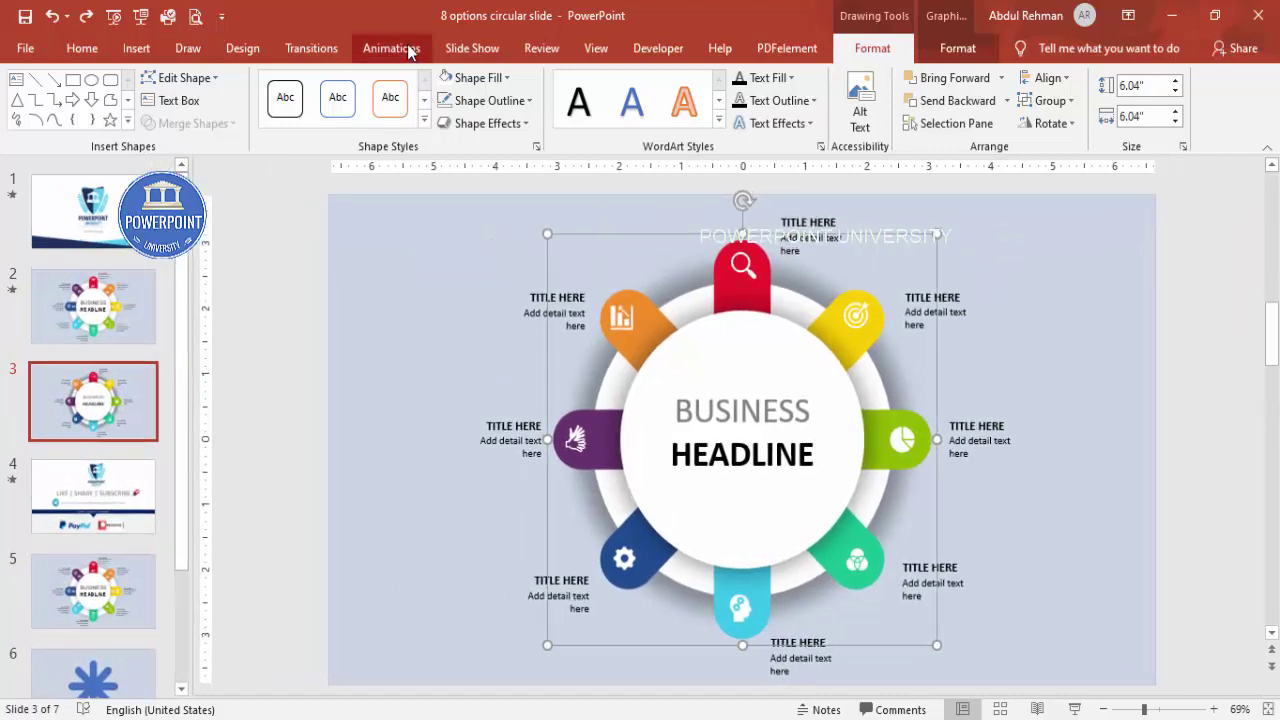
{"action": "left_click", "coordinate": [410, 50]}
Step: Apply the Grow & Turn entrance effect to the grouped diagram from More Entrance Effects
{"action": "left_click", "coordinate": [905, 78]}
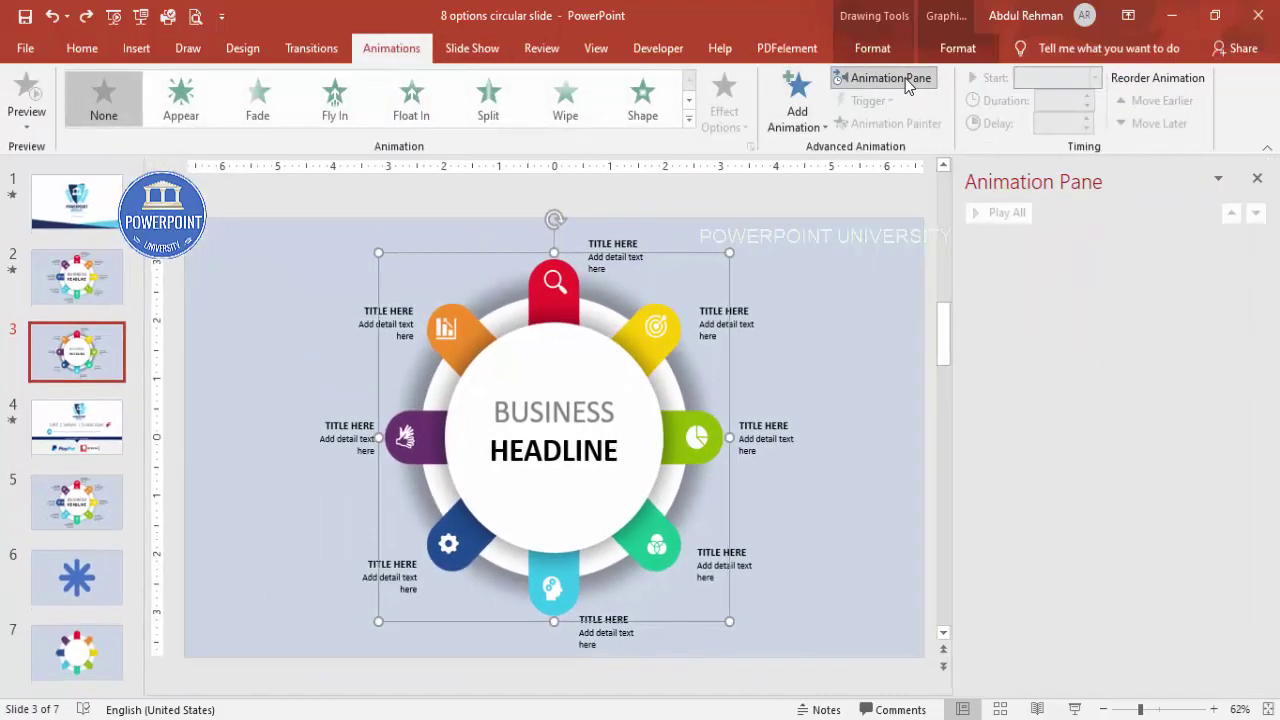
{"action": "left_click", "coordinate": [797, 105]}
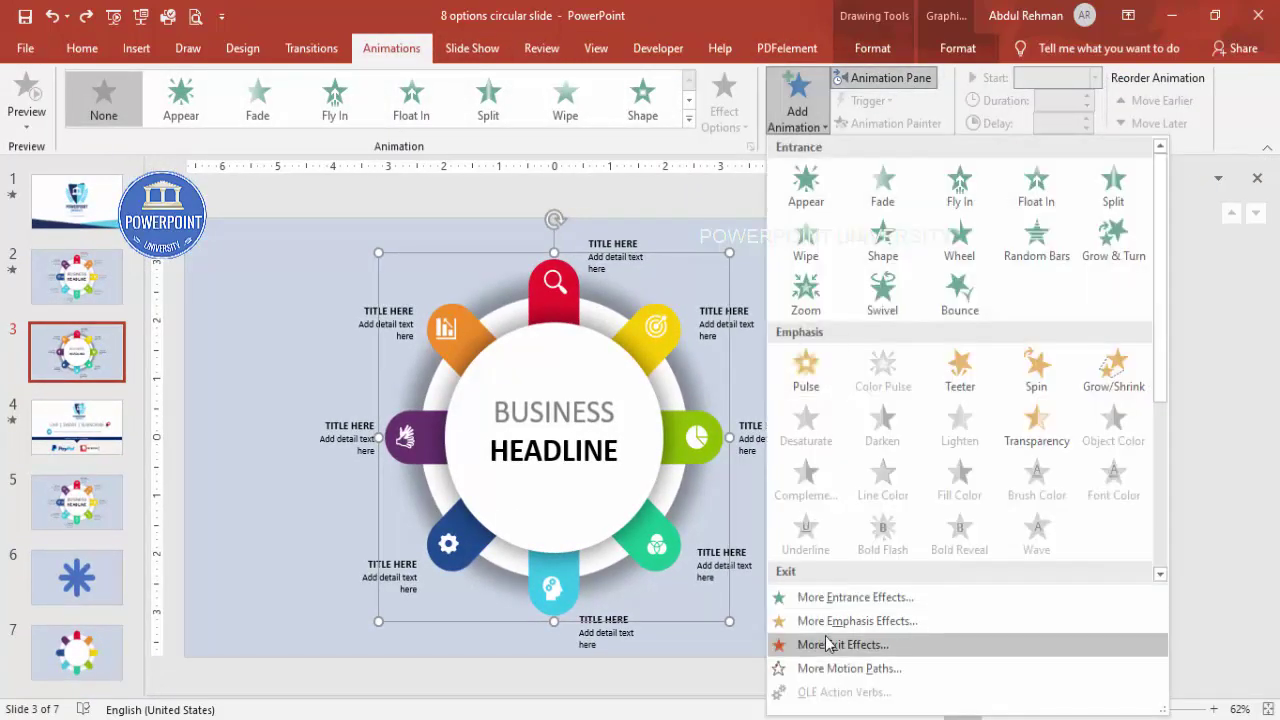
{"action": "left_click", "coordinate": [840, 597]}
{"action": "left_click_drag", "start_coordinate": [600, 153], "coordinate": [814, 157]}
{"action": "left_click", "coordinate": [890, 494]}
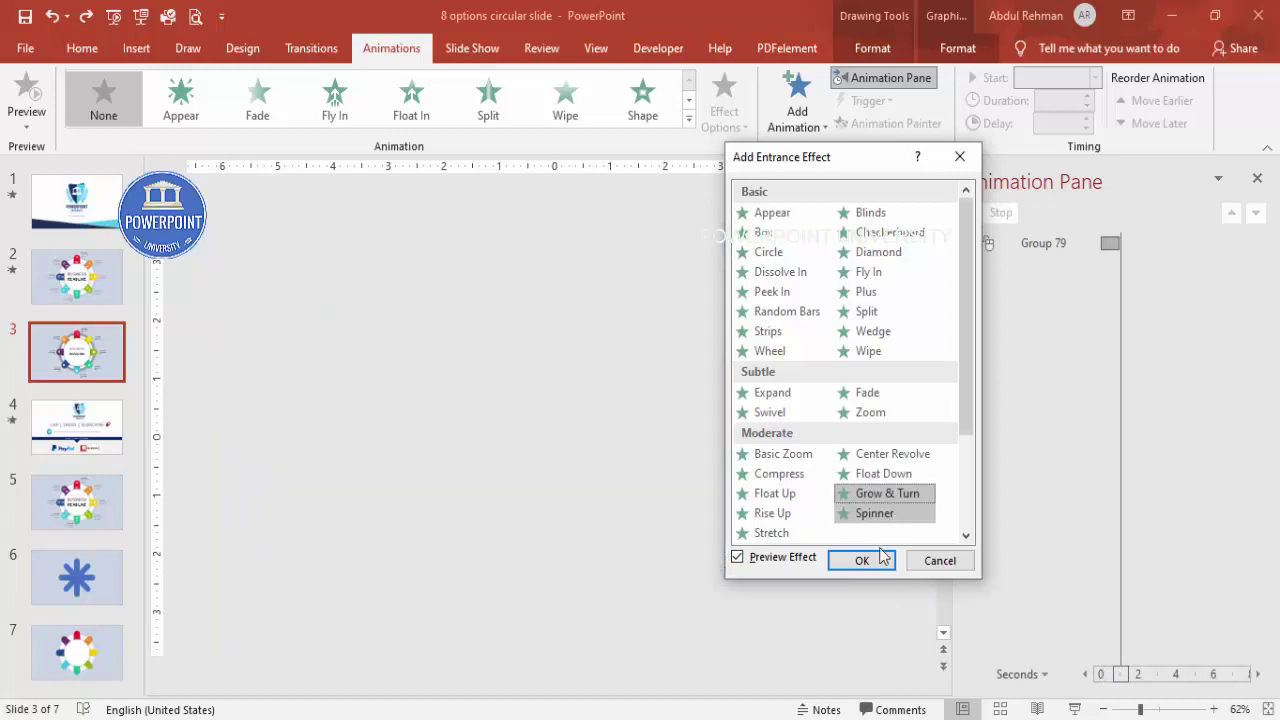
{"action": "left_click", "coordinate": [869, 514]}
{"action": "left_click", "coordinate": [867, 491]}
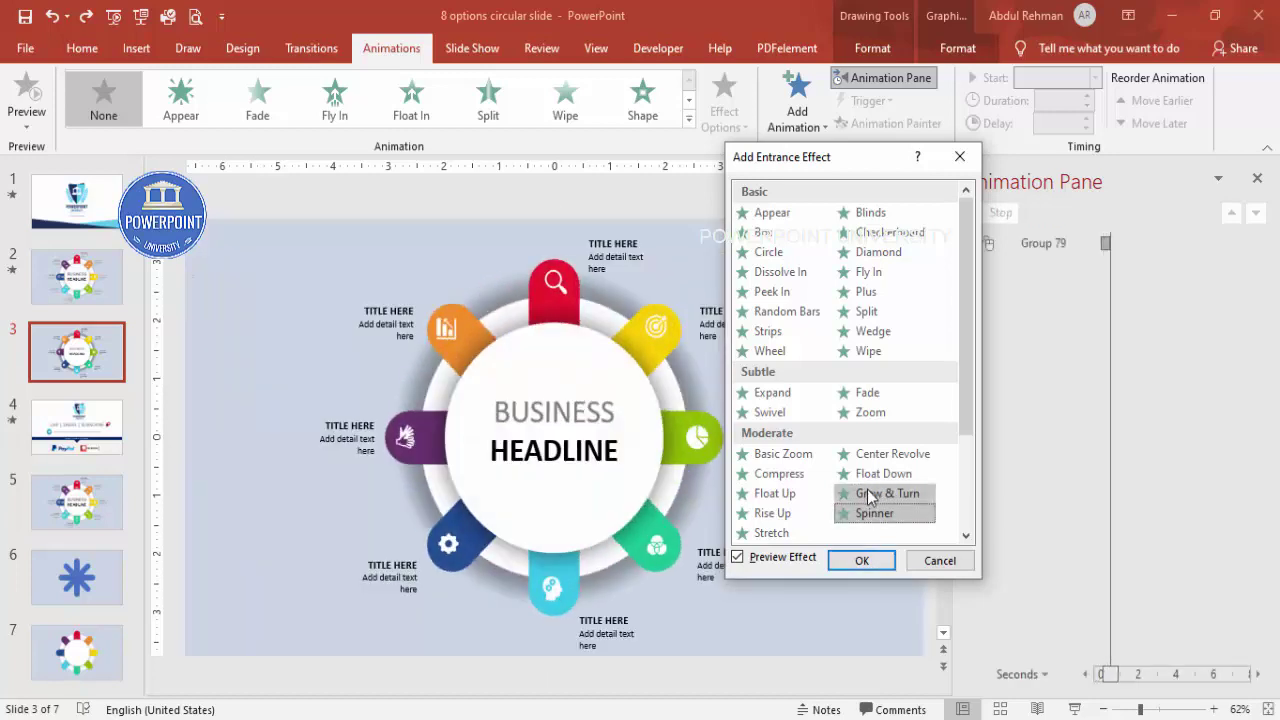
{"action": "left_click", "coordinate": [882, 566]}
{"action": "left_click", "coordinate": [606, 231]}
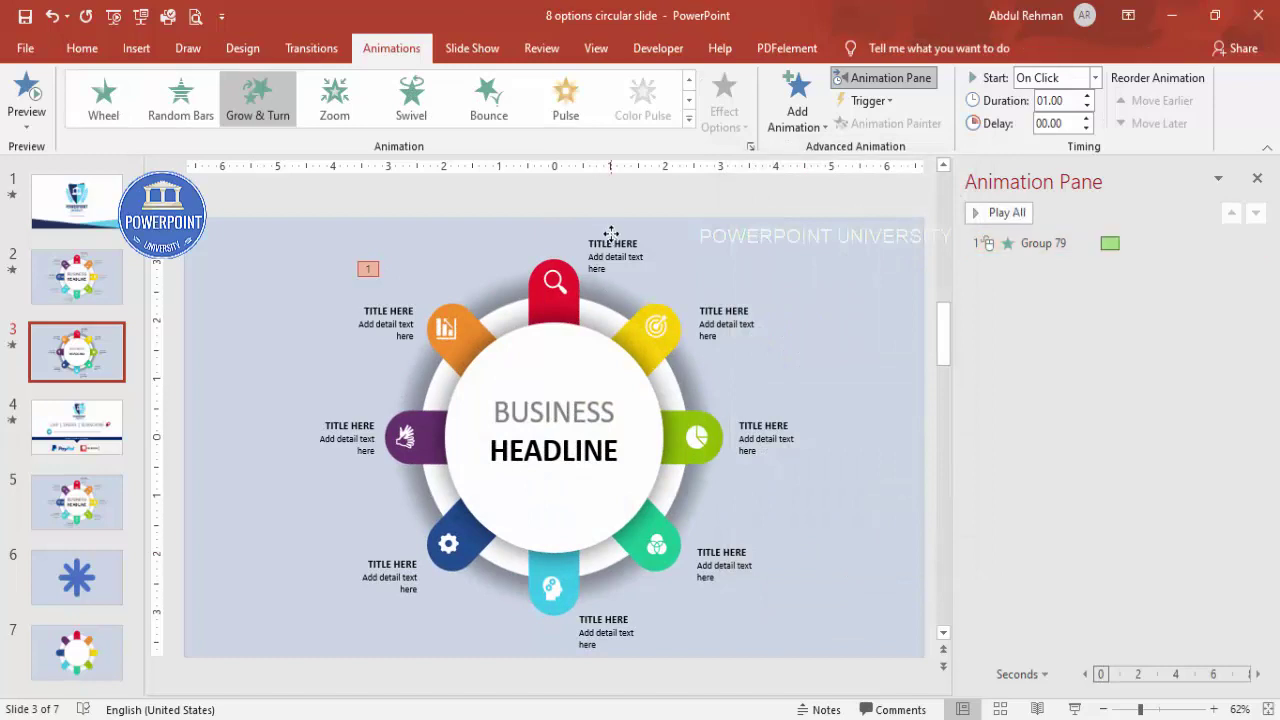
Step: Select the remaining label groups and give them the Basic Zoom entrance effect
{"action": "left_click", "coordinate": [754, 330], "text": "shift"}
{"action": "left_click", "coordinate": [766, 440], "text": "shift"}
{"action": "left_click", "coordinate": [720, 552], "text": "shift"}
{"action": "left_click", "coordinate": [376, 591], "text": "shift"}
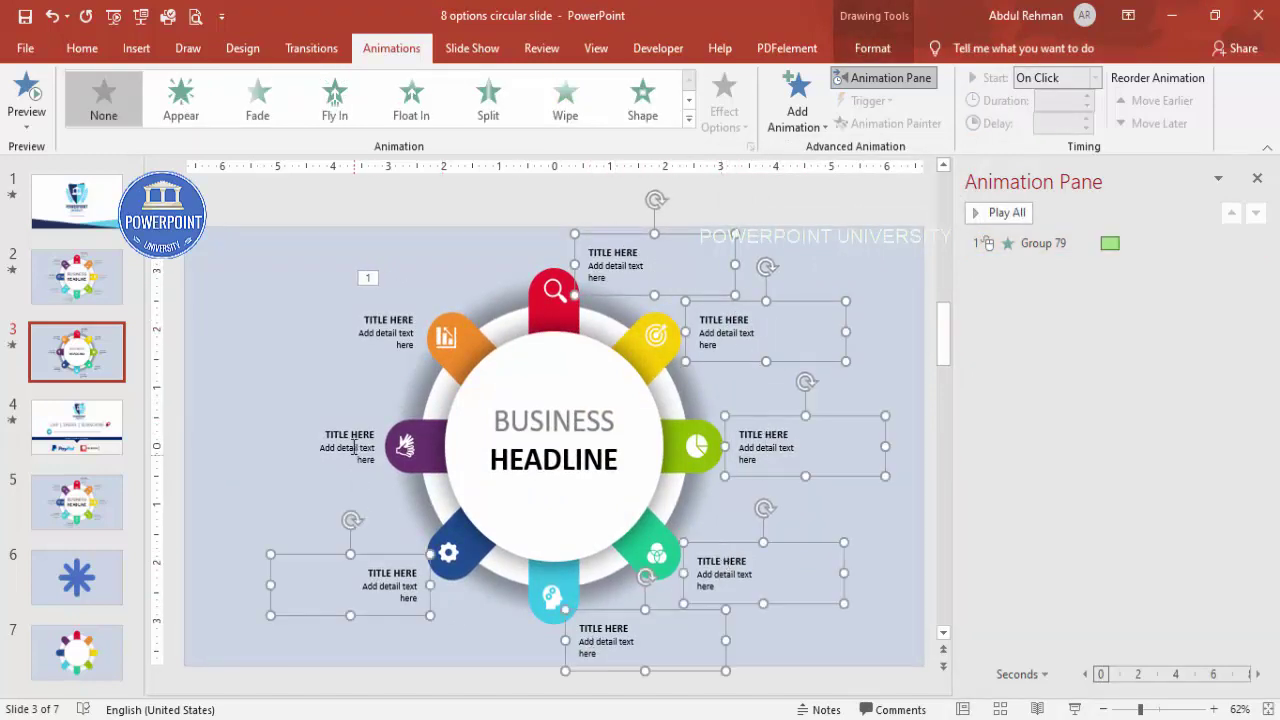
{"action": "left_click", "coordinate": [797, 105]}
{"action": "left_click", "coordinate": [845, 597]}
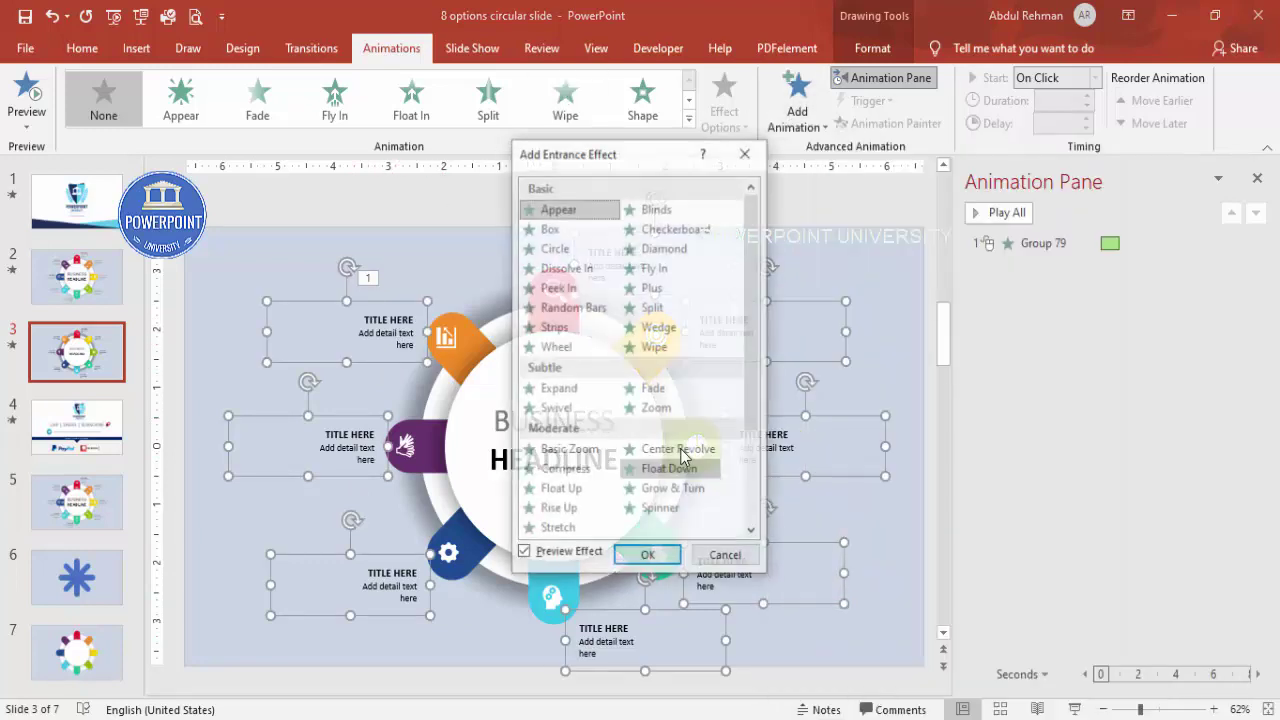
{"action": "left_click", "coordinate": [580, 451]}
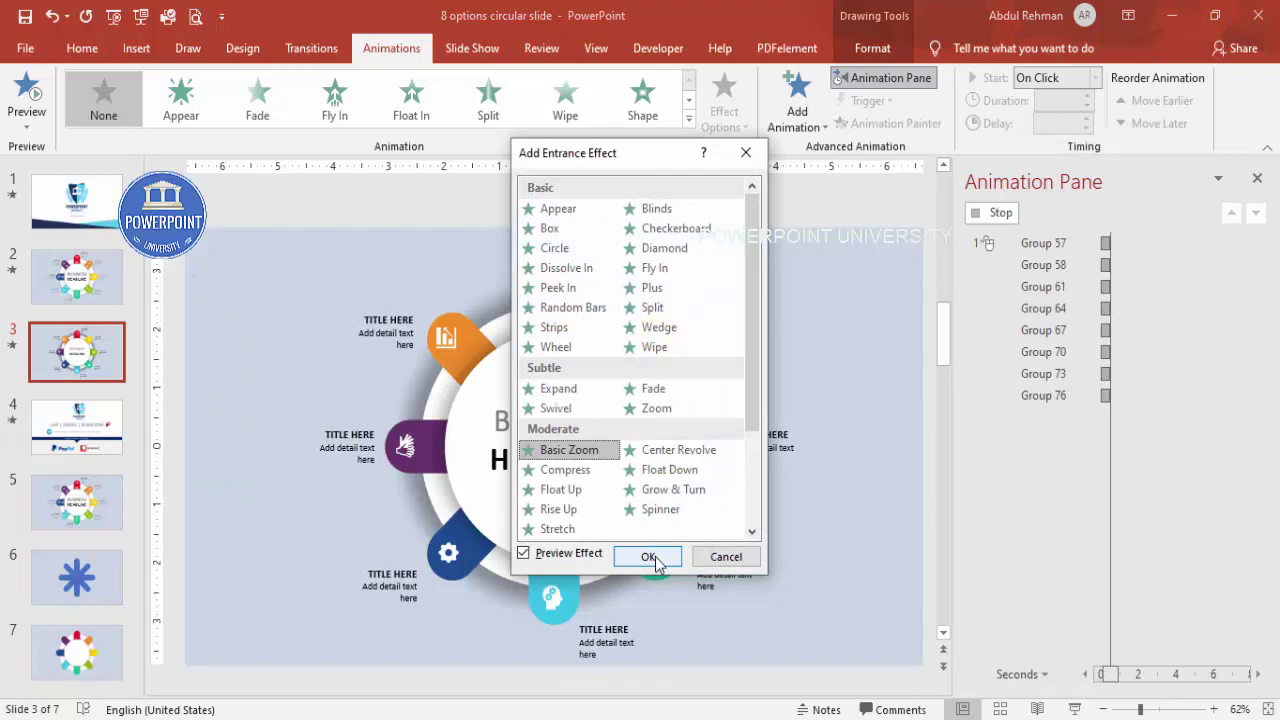
{"action": "left_click", "coordinate": [648, 556]}
Step: Set the labels' Basic Zoom animation to start With Previous
{"action": "left_click", "coordinate": [724, 120]}
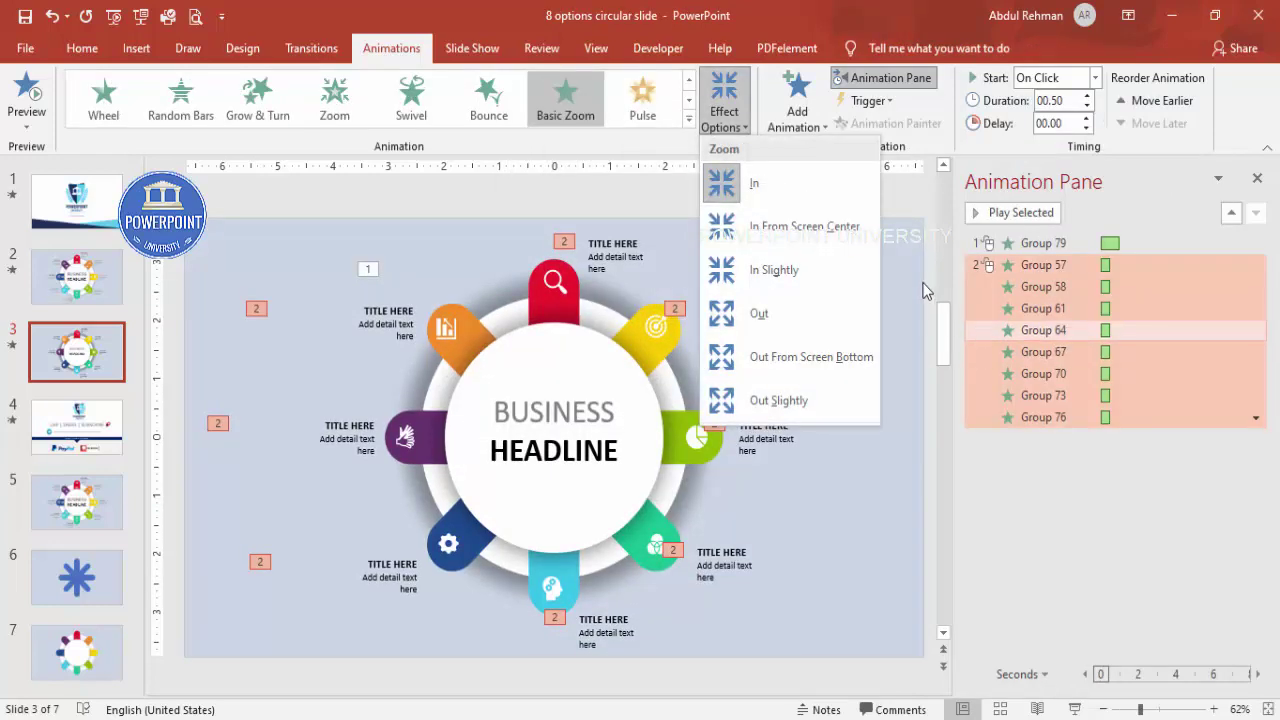
{"action": "key", "text": "Escape"}
{"action": "left_click", "coordinate": [1022, 264]}
{"action": "left_click", "coordinate": [1095, 77]}
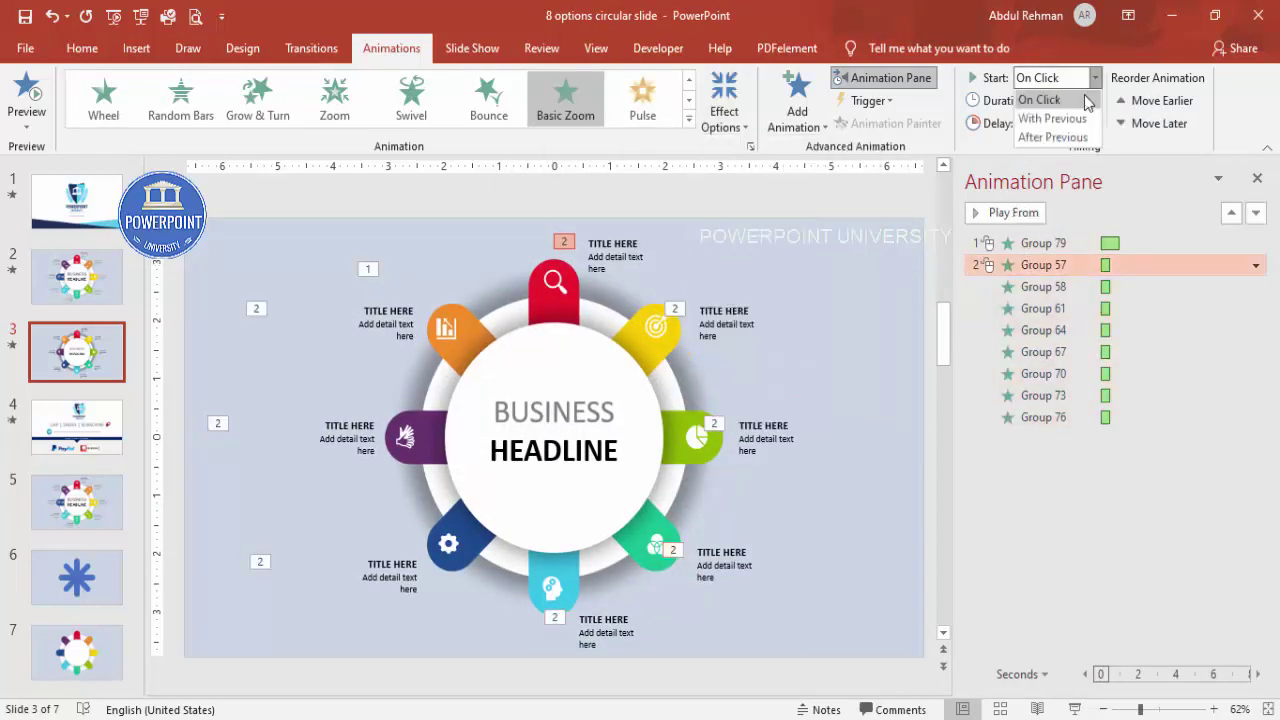
{"action": "left_click", "coordinate": [1050, 114]}
Step: Deselect everything and play all the slide's animations to preview them
{"action": "left_click", "coordinate": [834, 300]}
{"action": "left_click", "coordinate": [895, 228]}
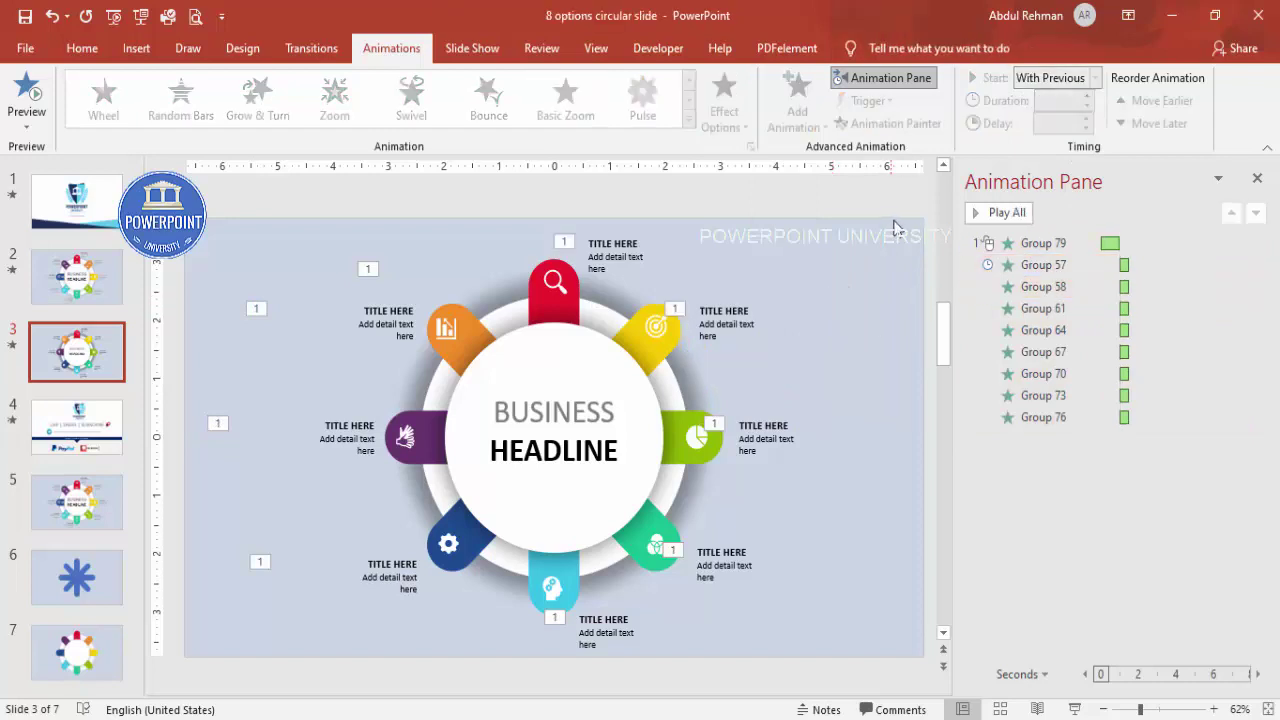
{"action": "left_click", "coordinate": [995, 213]}
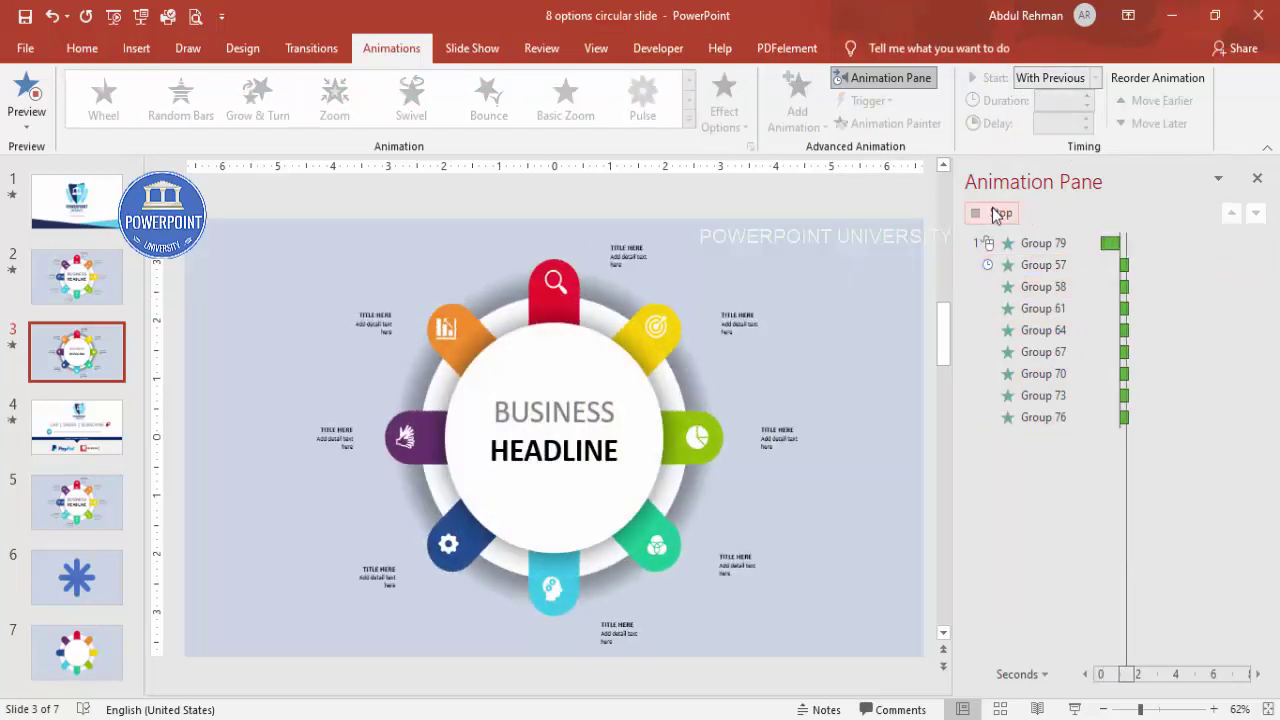